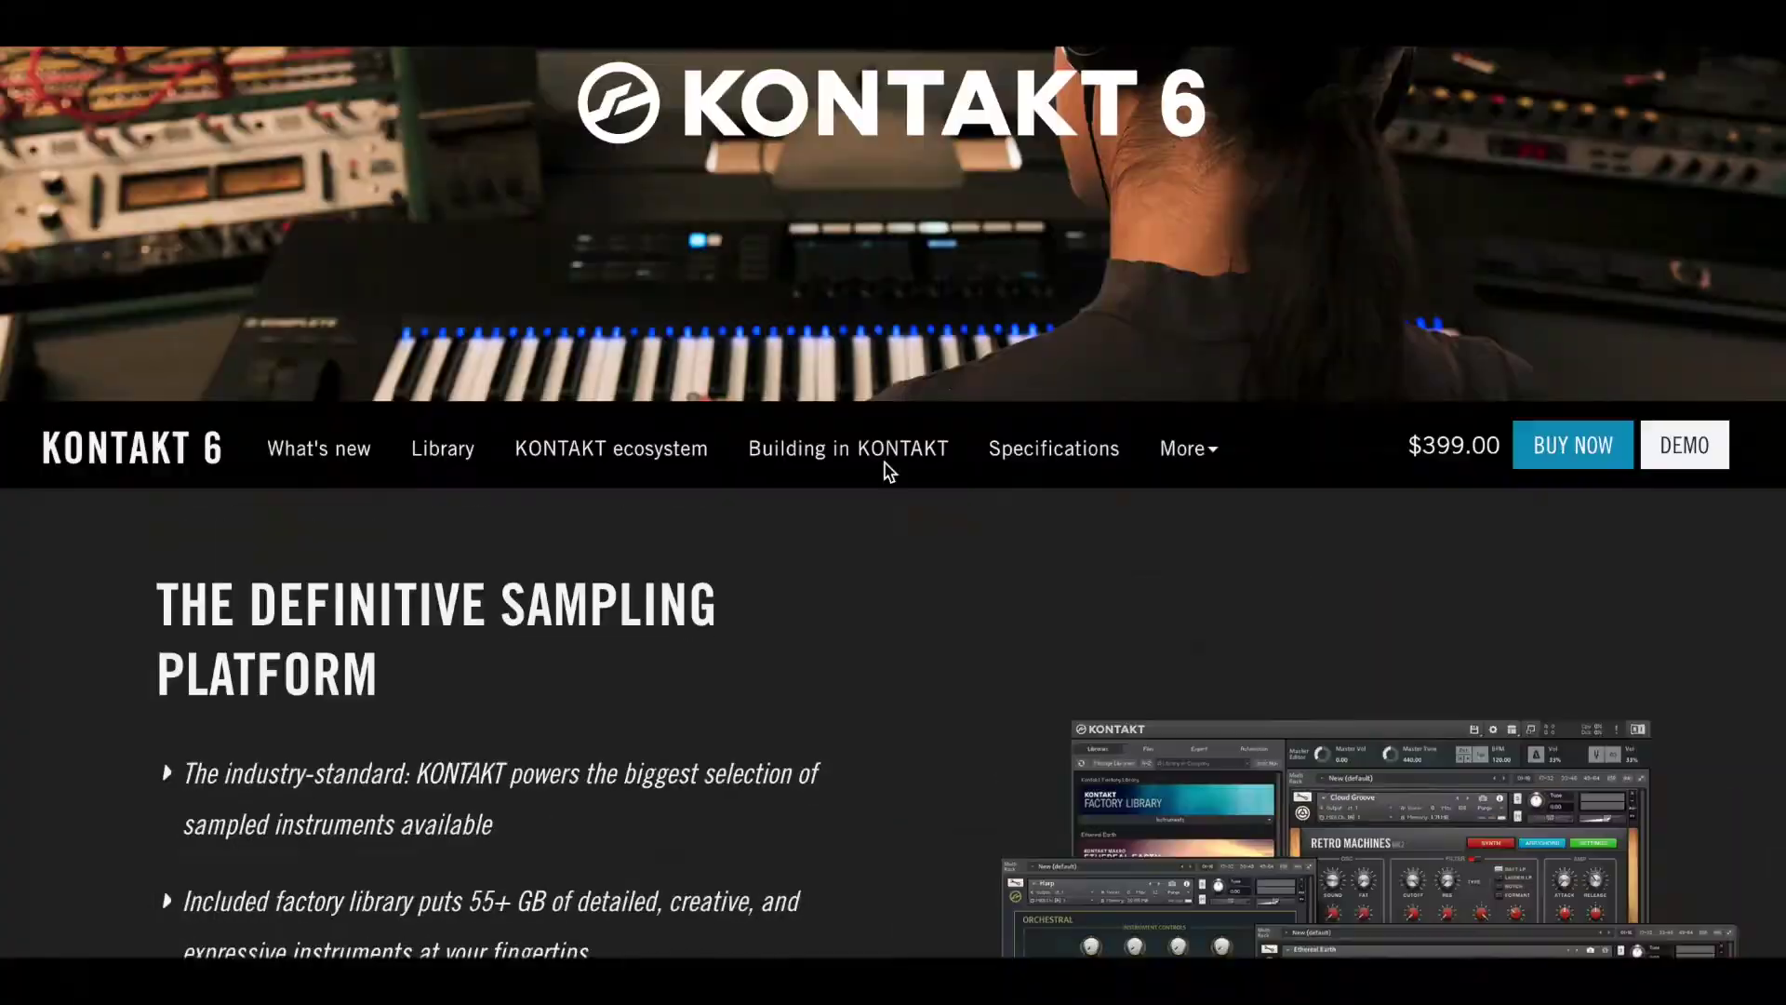
Move the Shamisen Samples window over Kontakt and preview Shami_C2.wav in QuickTime.
scroll(889, 470, up, 4)
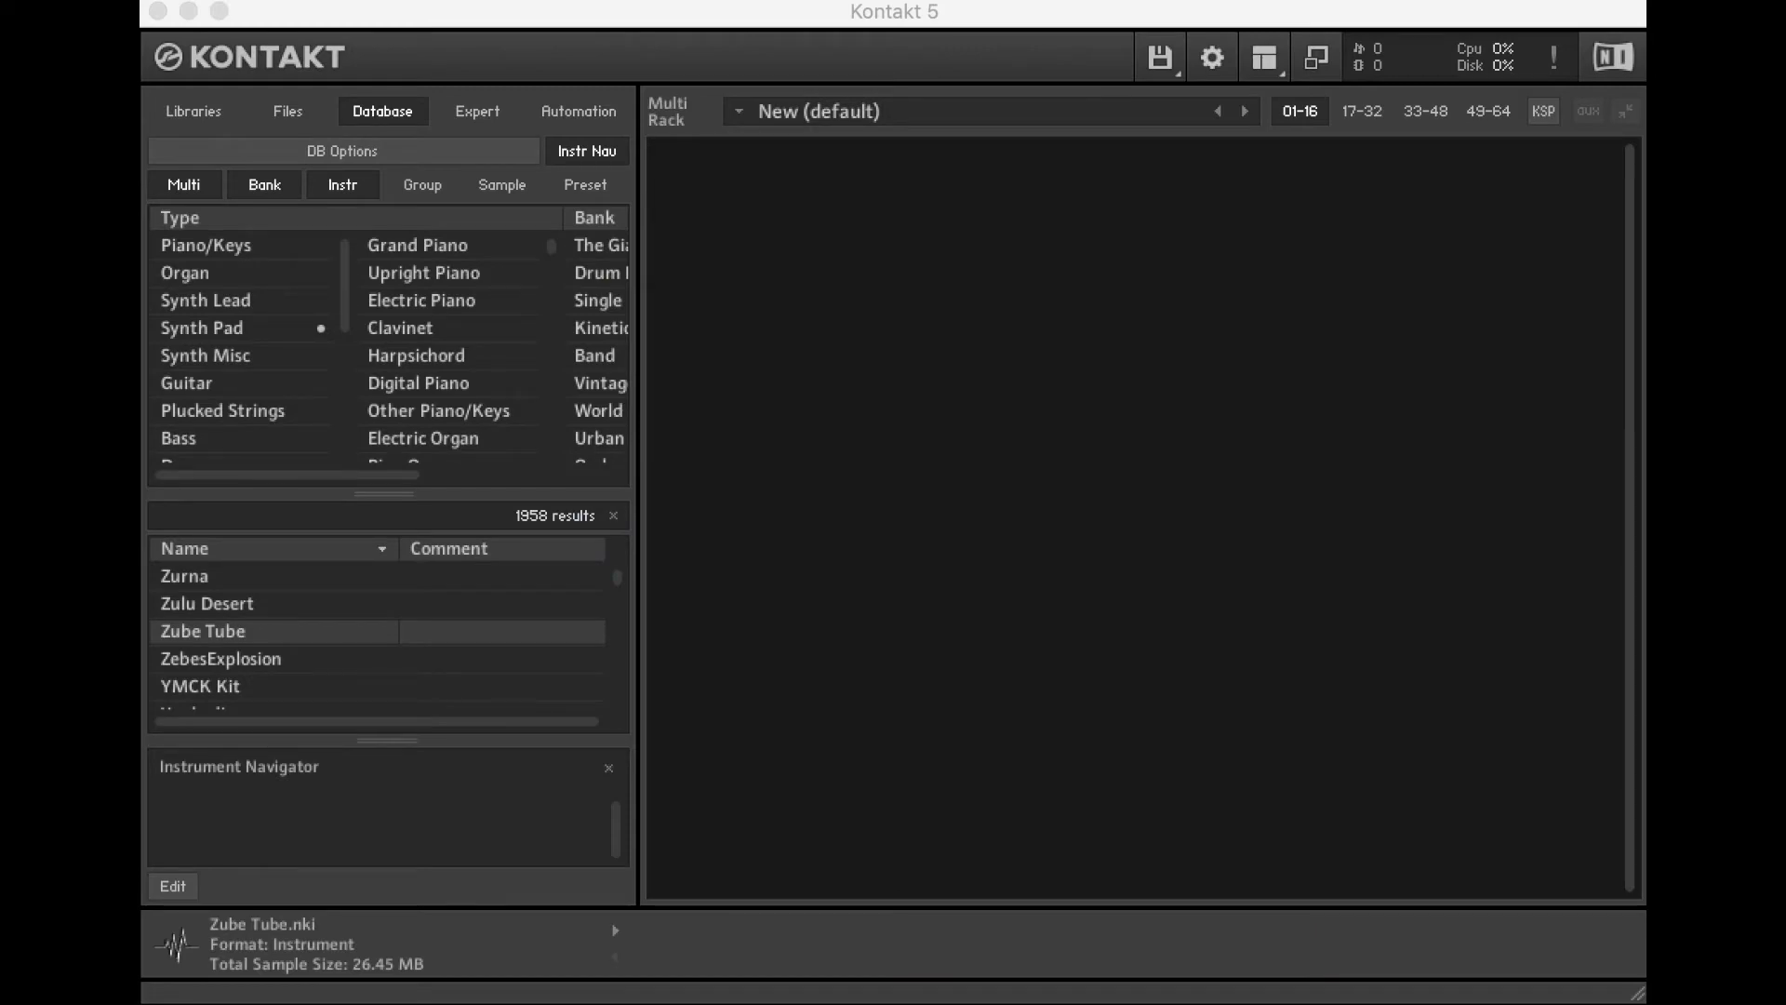
drag(1638, 931, 567, 192)
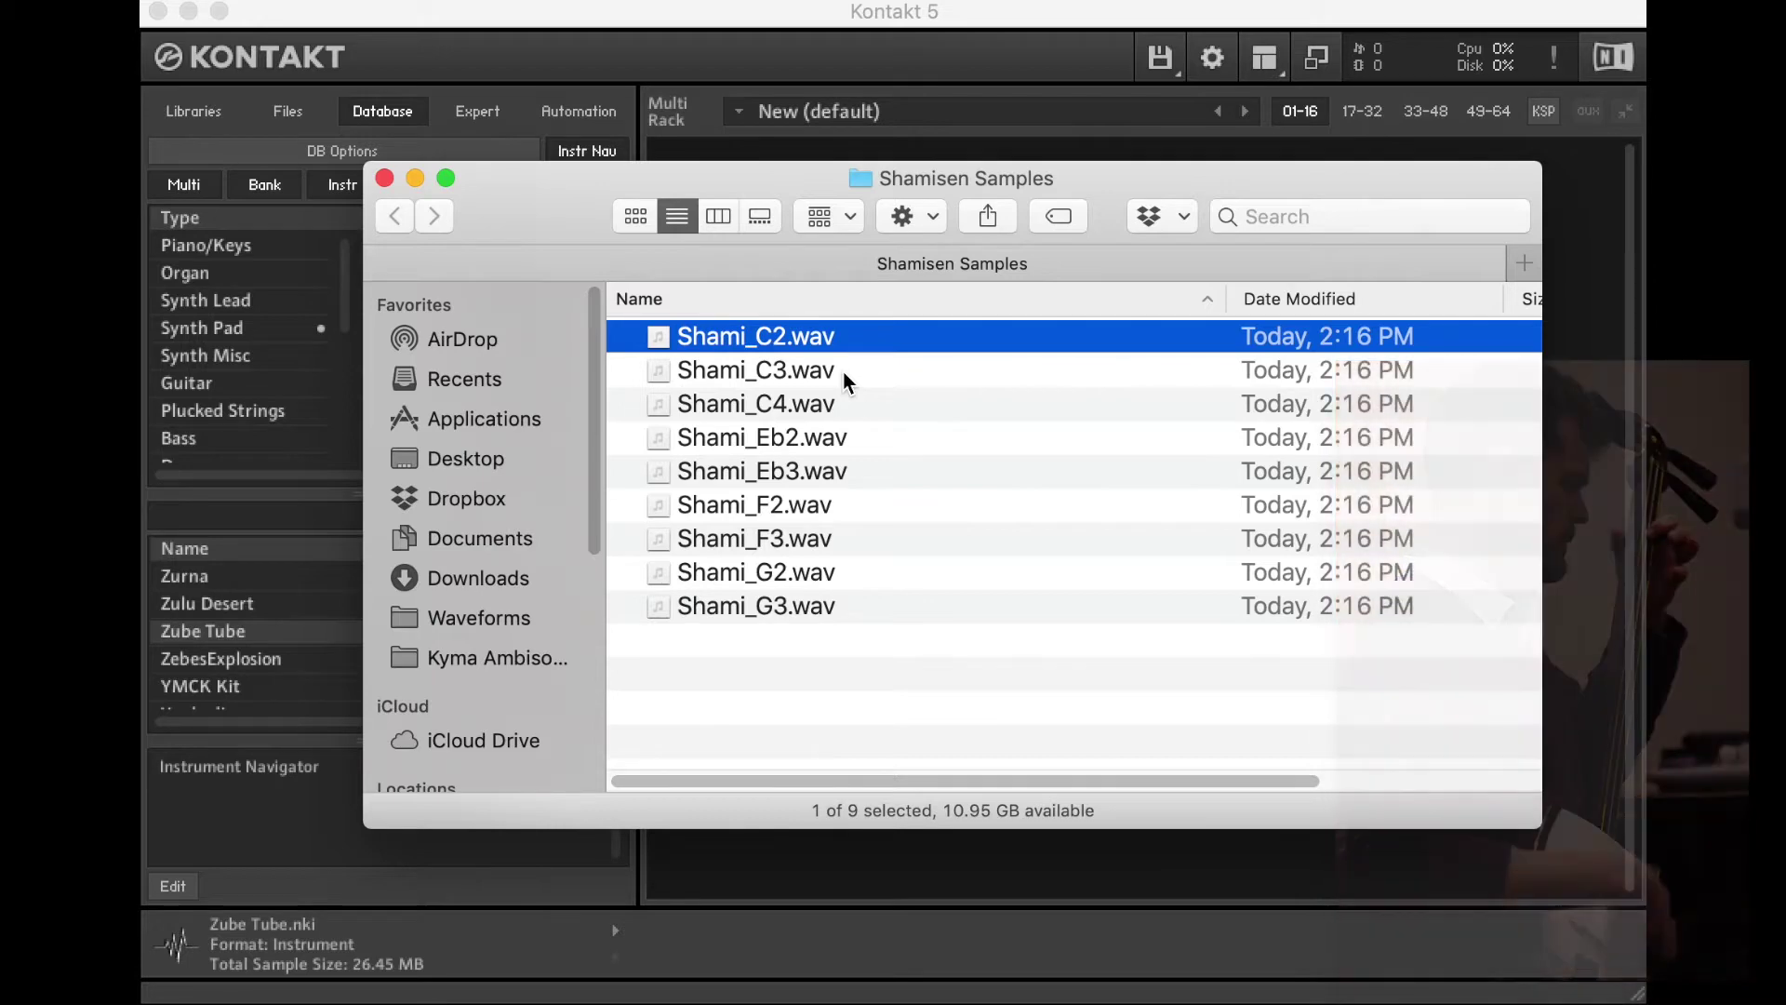
click(886, 375)
click(752, 337)
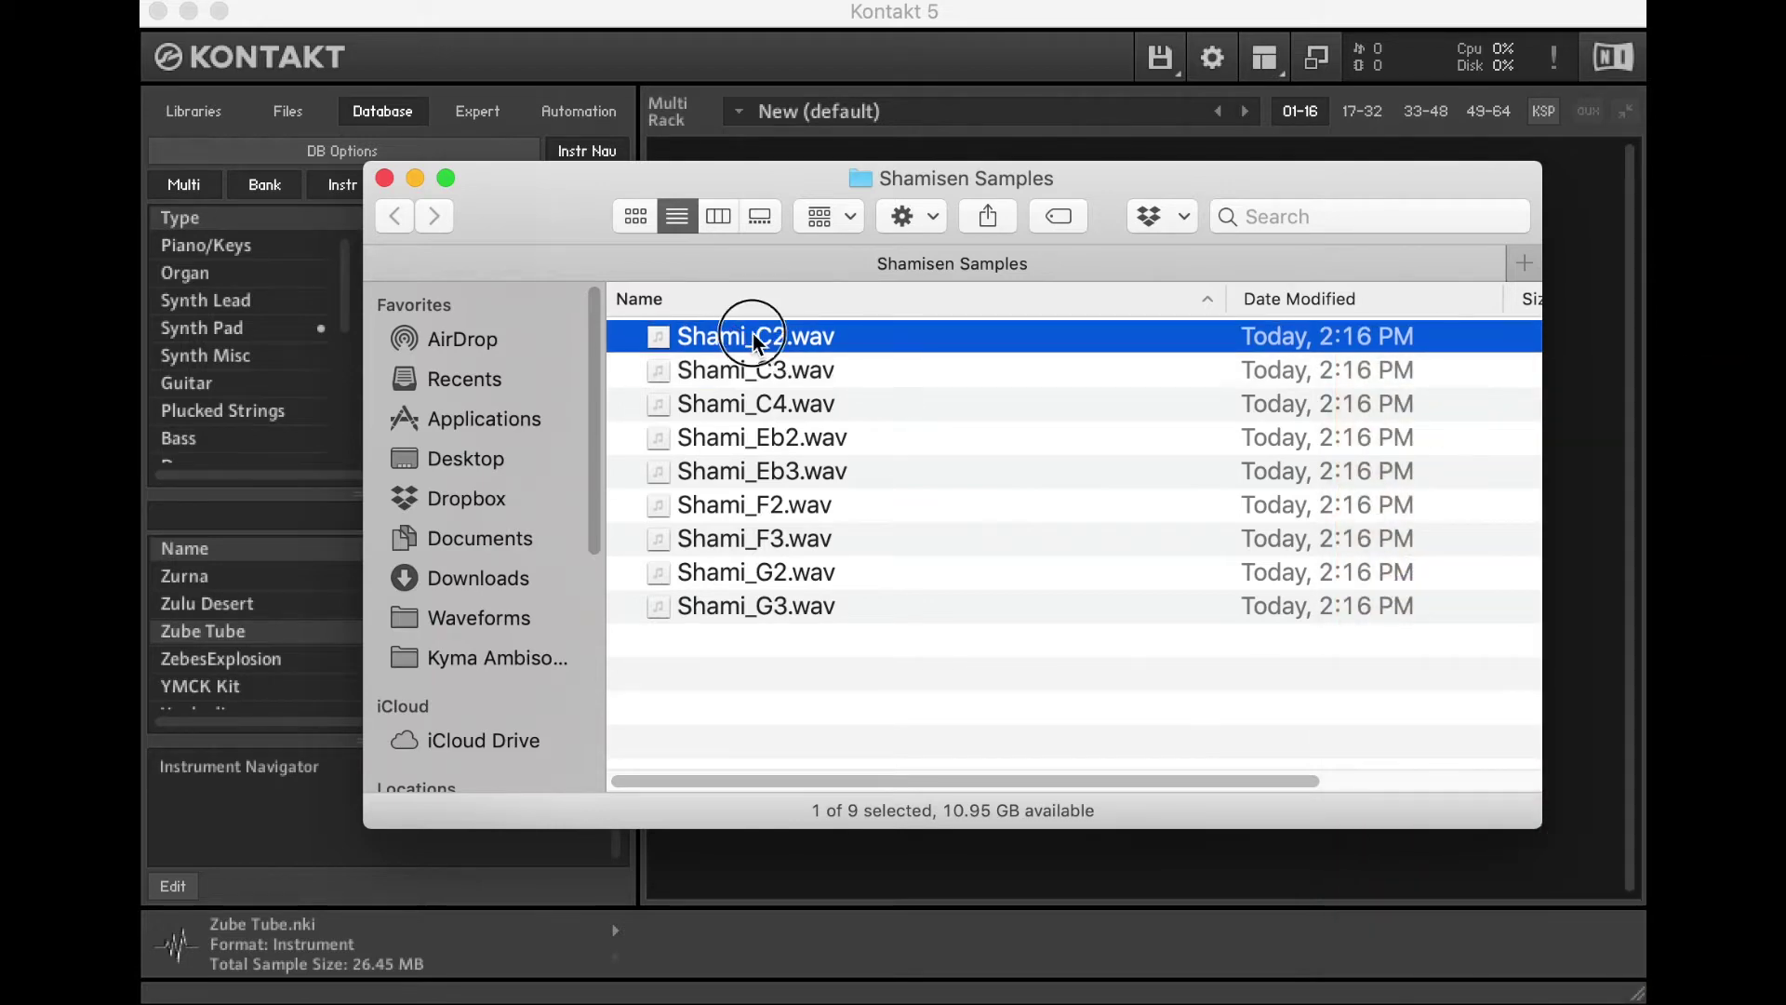
drag(209, 2, 763, 270)
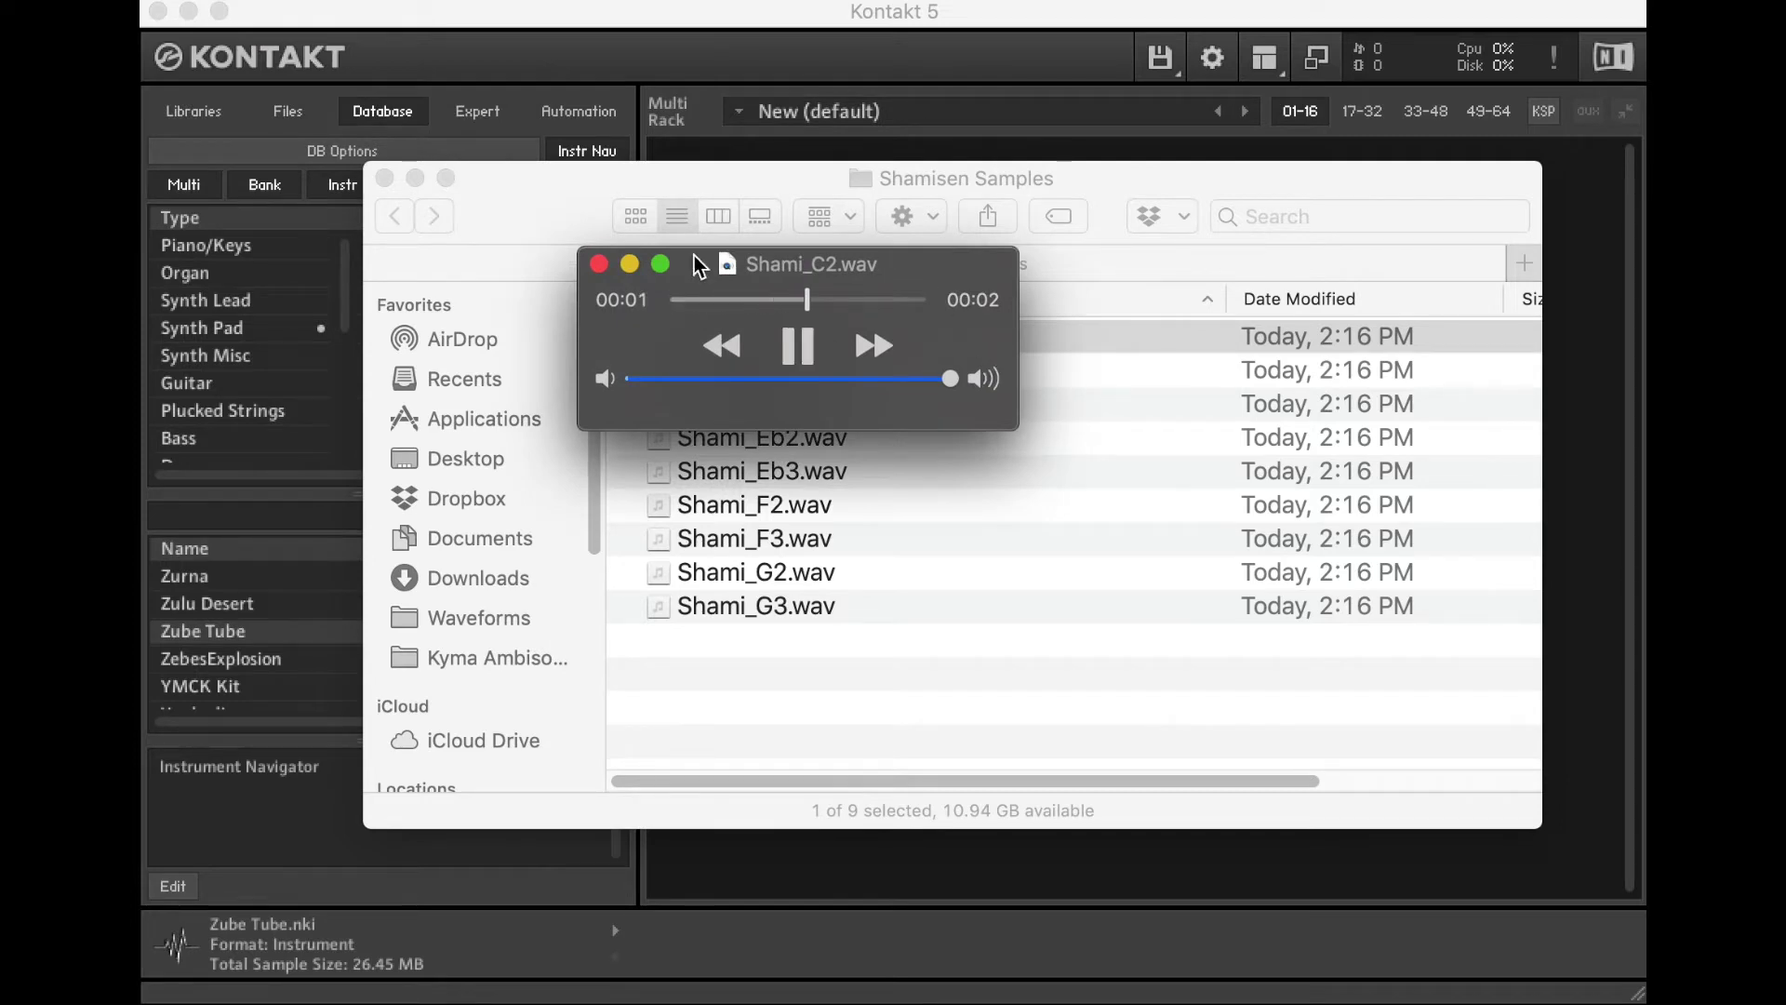
click(598, 264)
Preview Shami_C3.wav and Shami_Eb3.wav, then bring Kontakt back to the front.
click(786, 370)
double_click(786, 370)
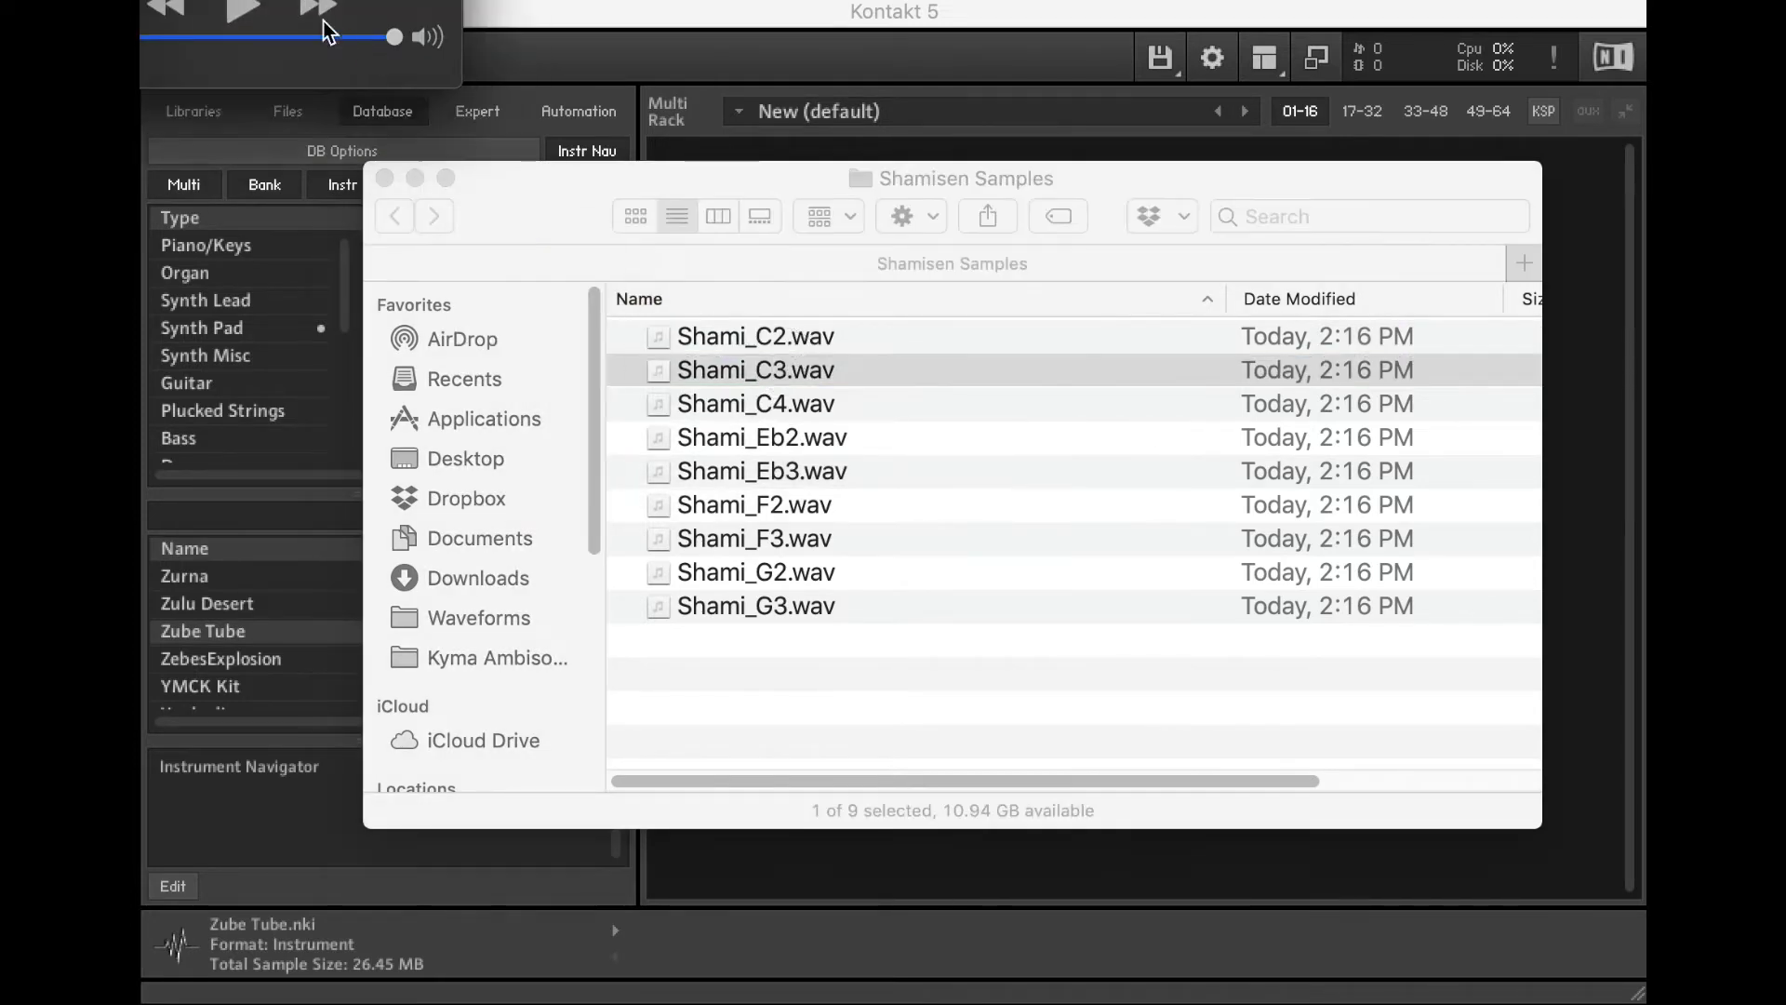
drag(214, 9, 1001, 419)
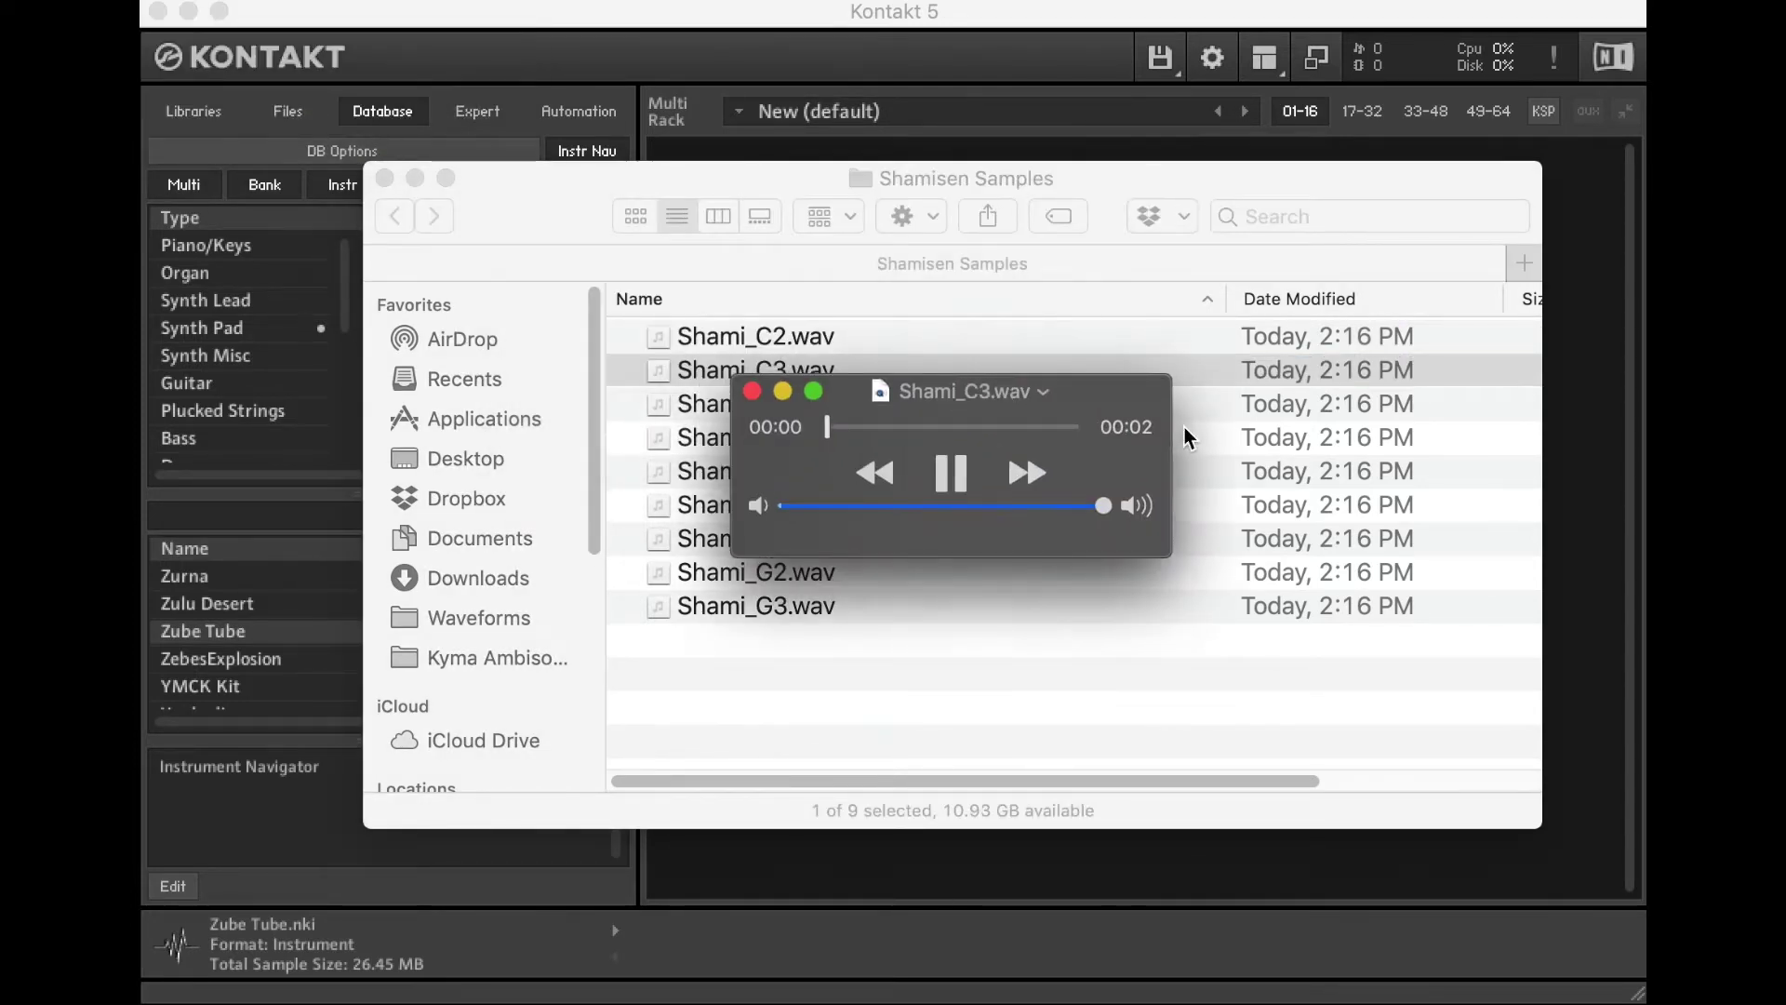
click(752, 391)
double_click(756, 473)
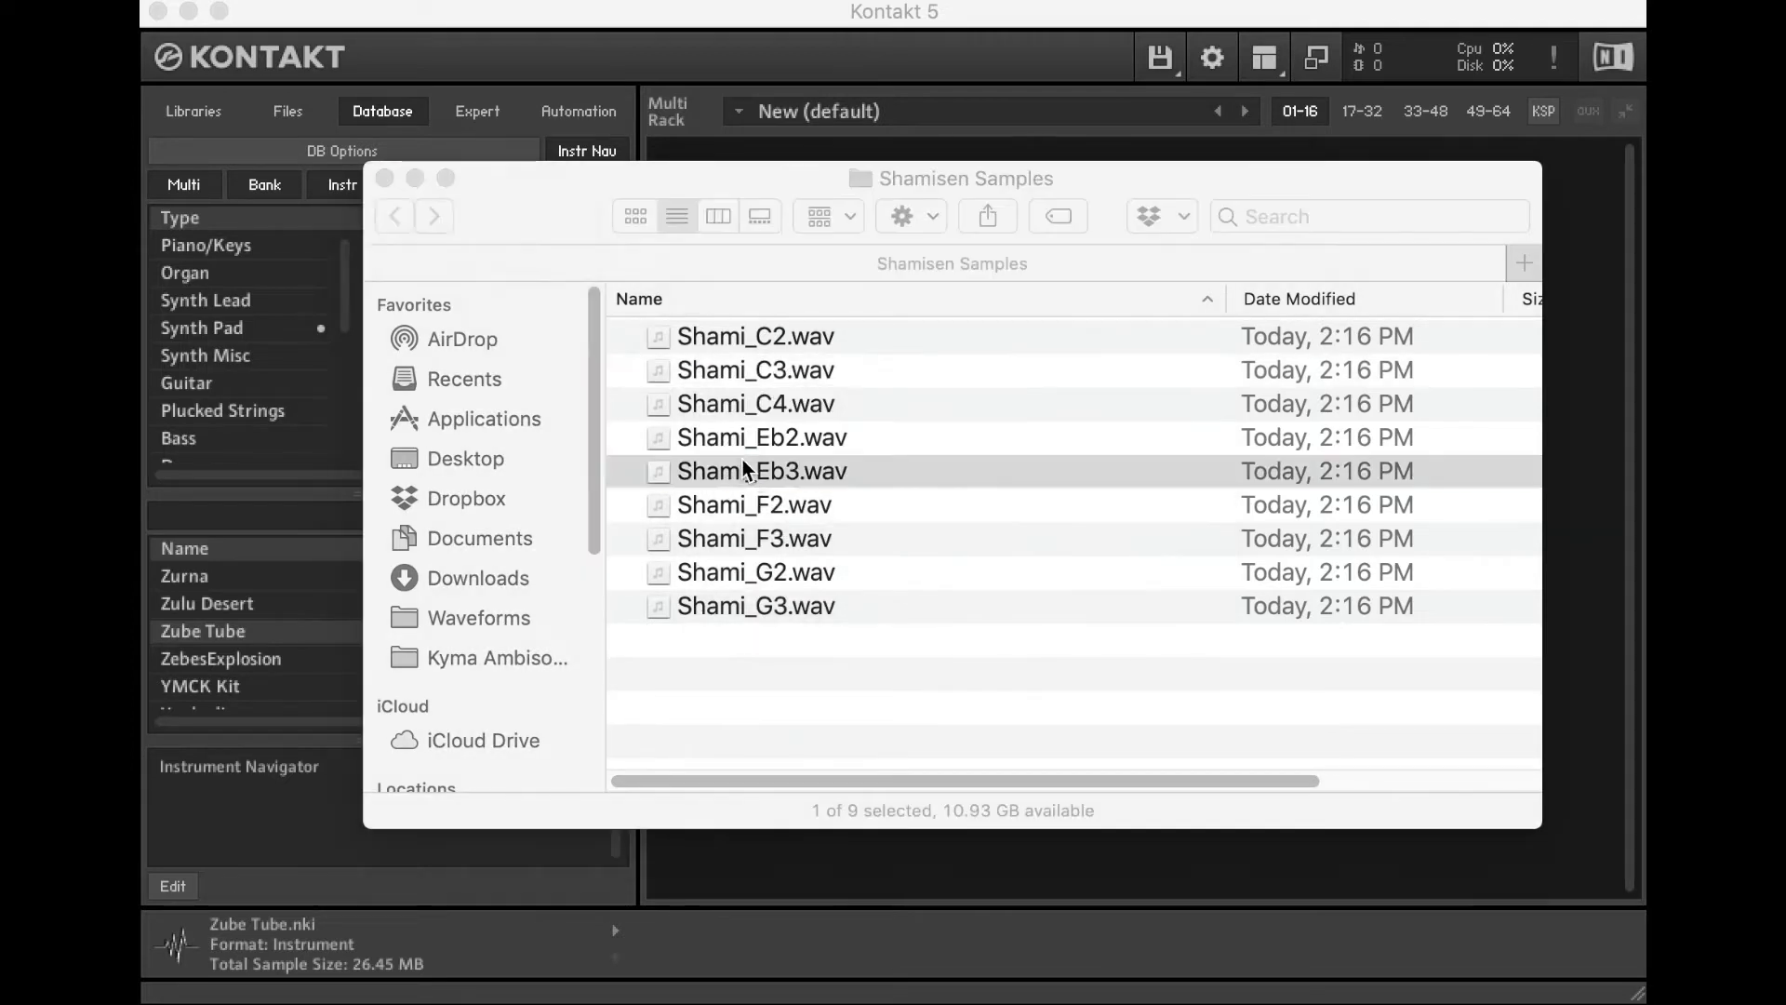
drag(224, 14, 931, 456)
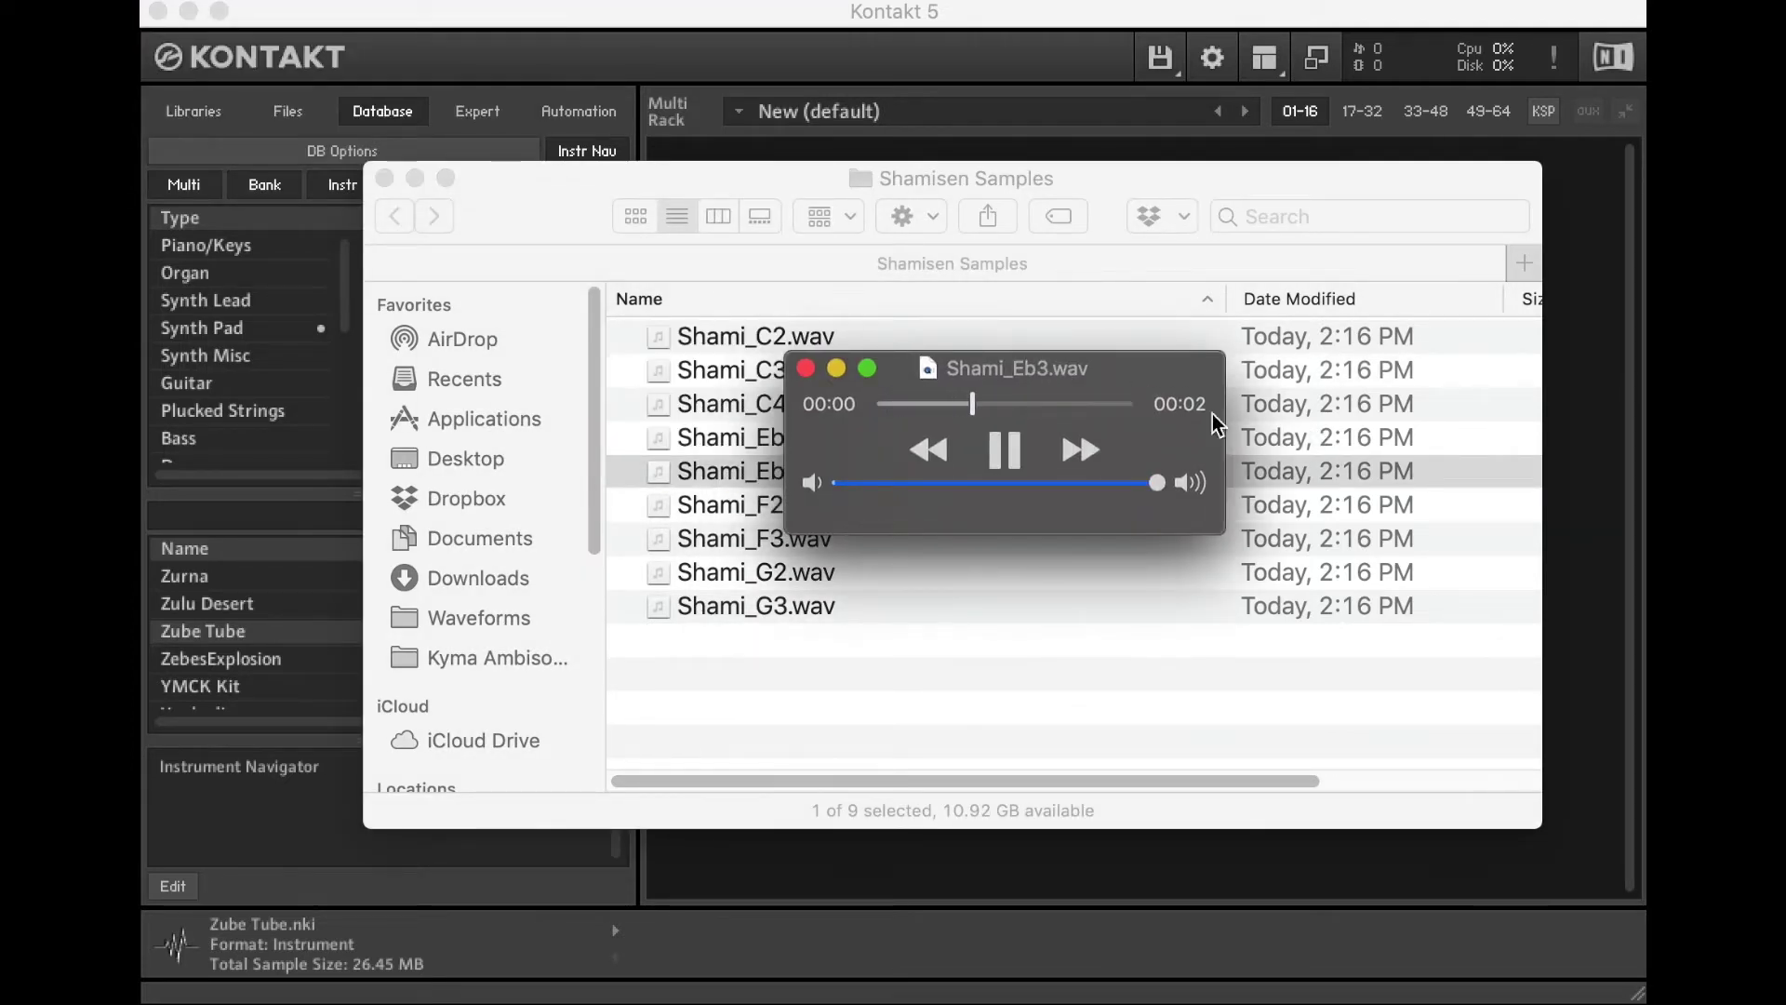
click(806, 368)
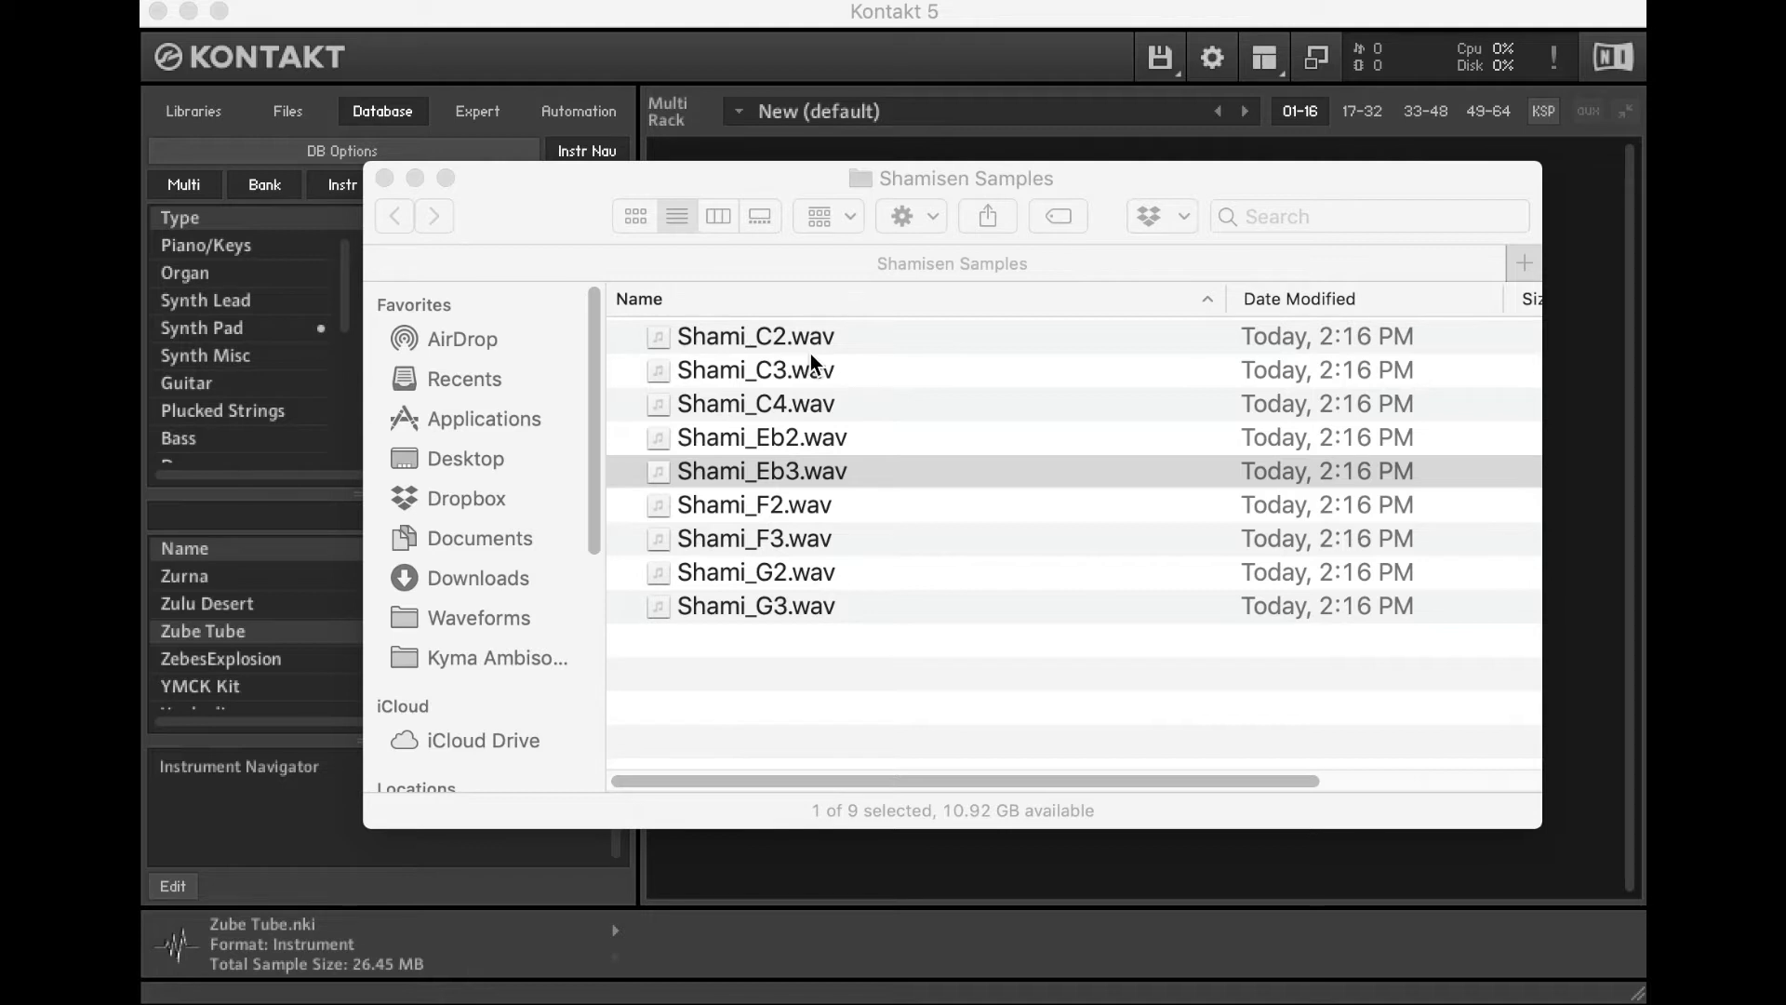
click(674, 54)
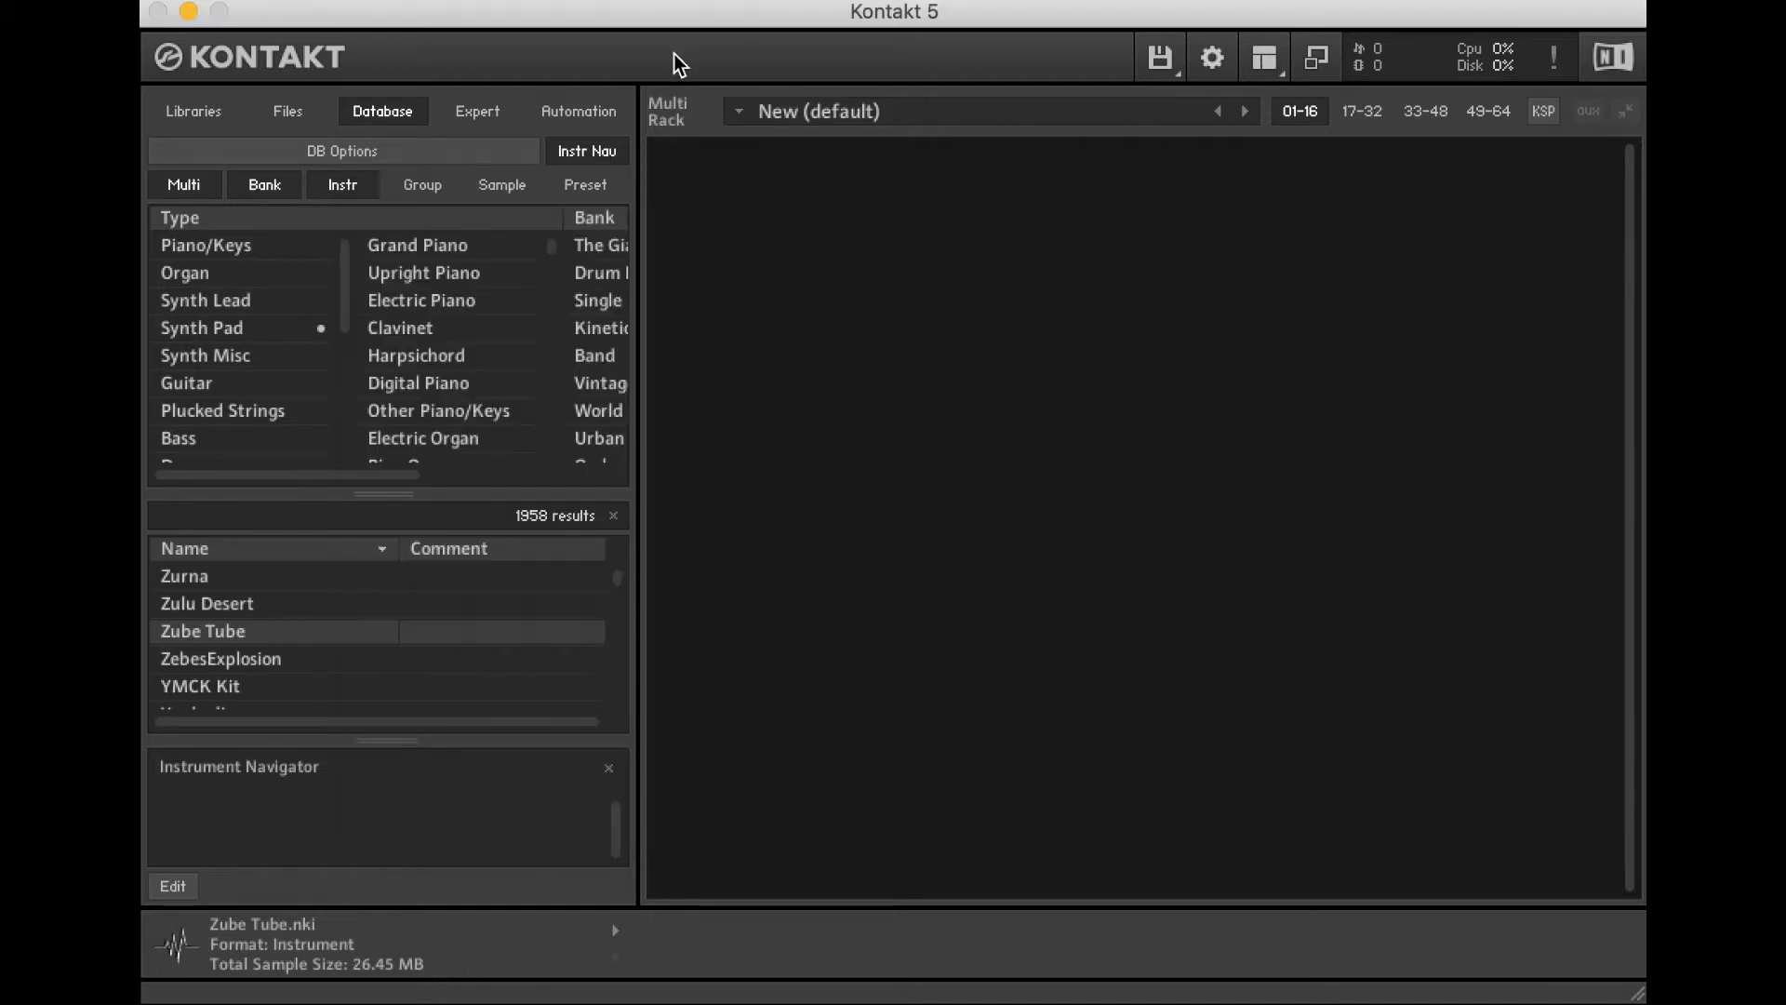
Create a new empty 'New (default)' instrument from the Load/Save menu.
click(1160, 58)
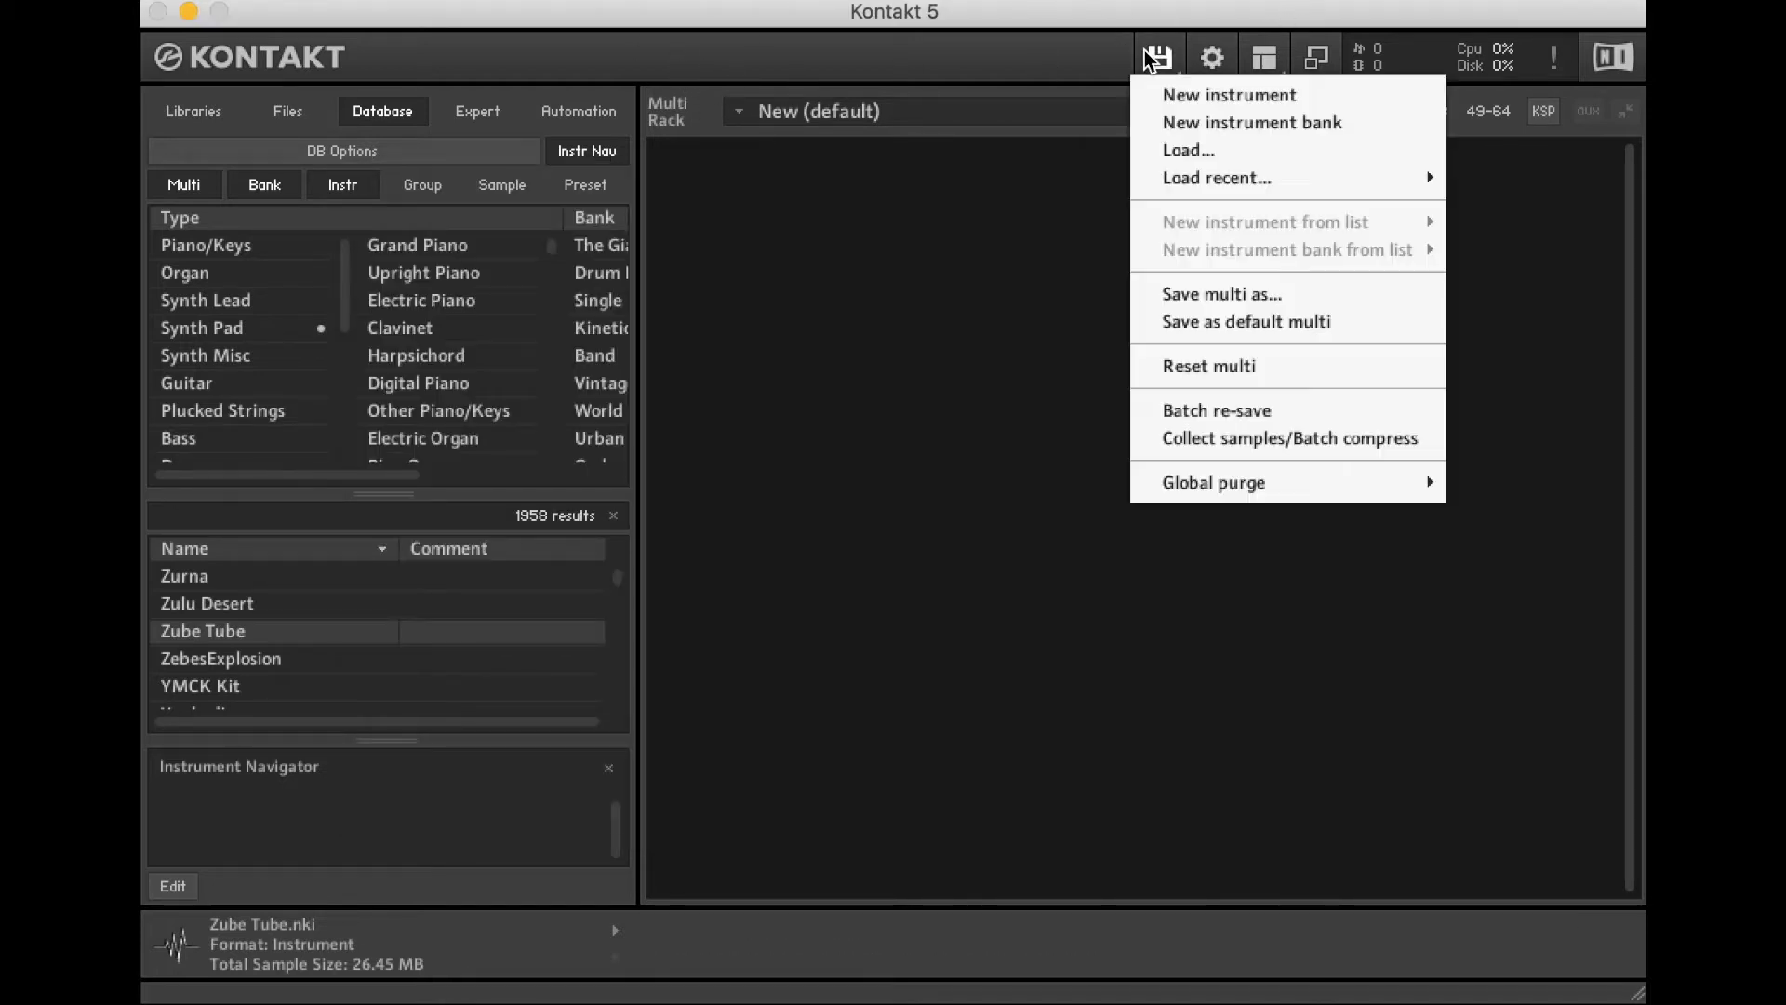
click(1301, 97)
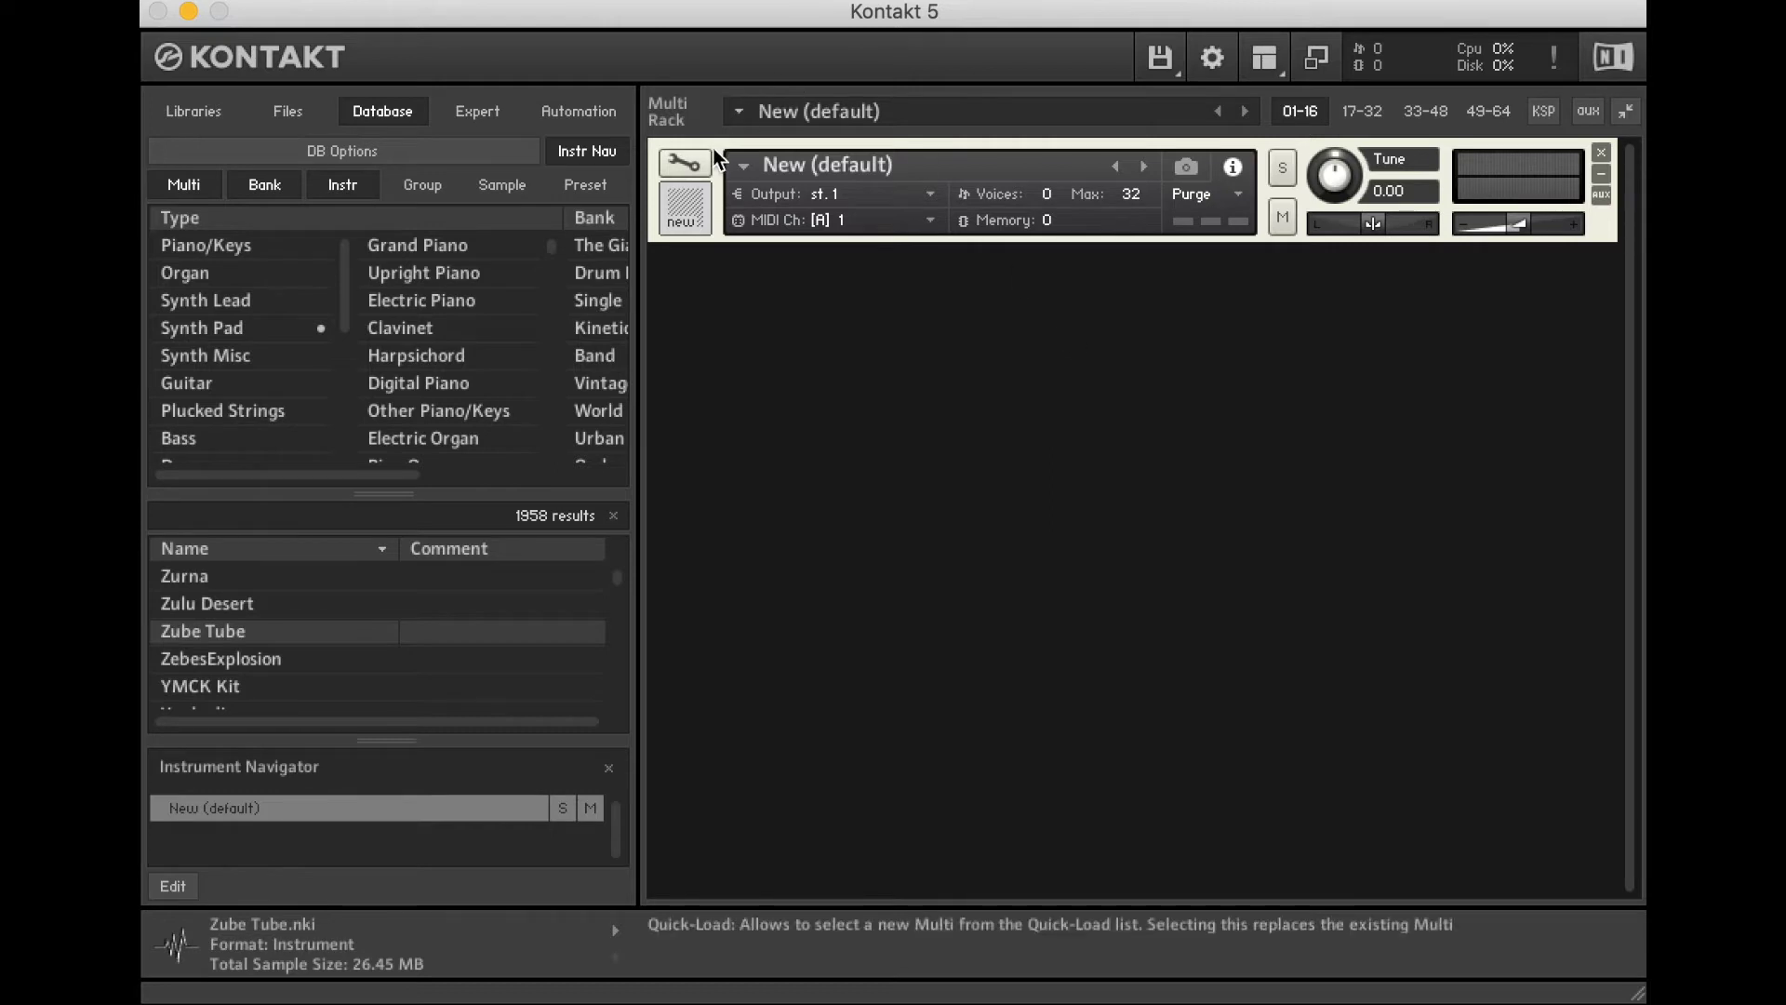
In Edit Mode's Mapping Editor, drop Shami_C2.wav onto the grid as the first zone.
click(685, 168)
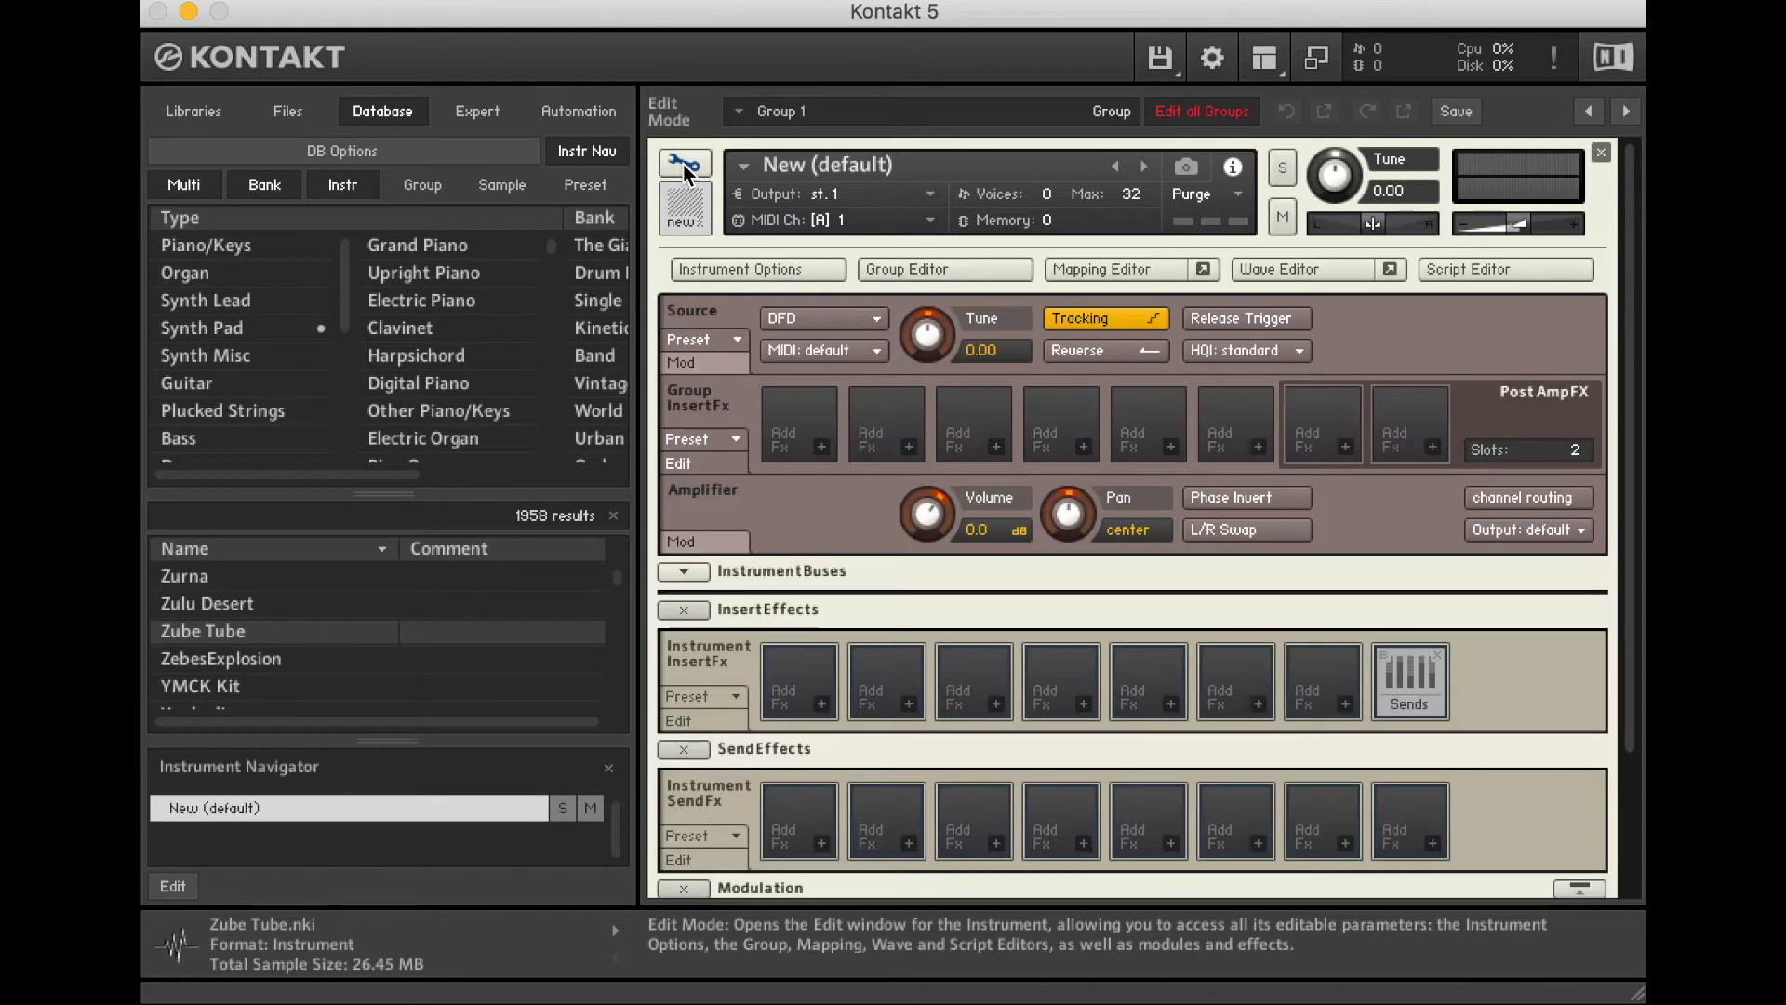
click(1112, 266)
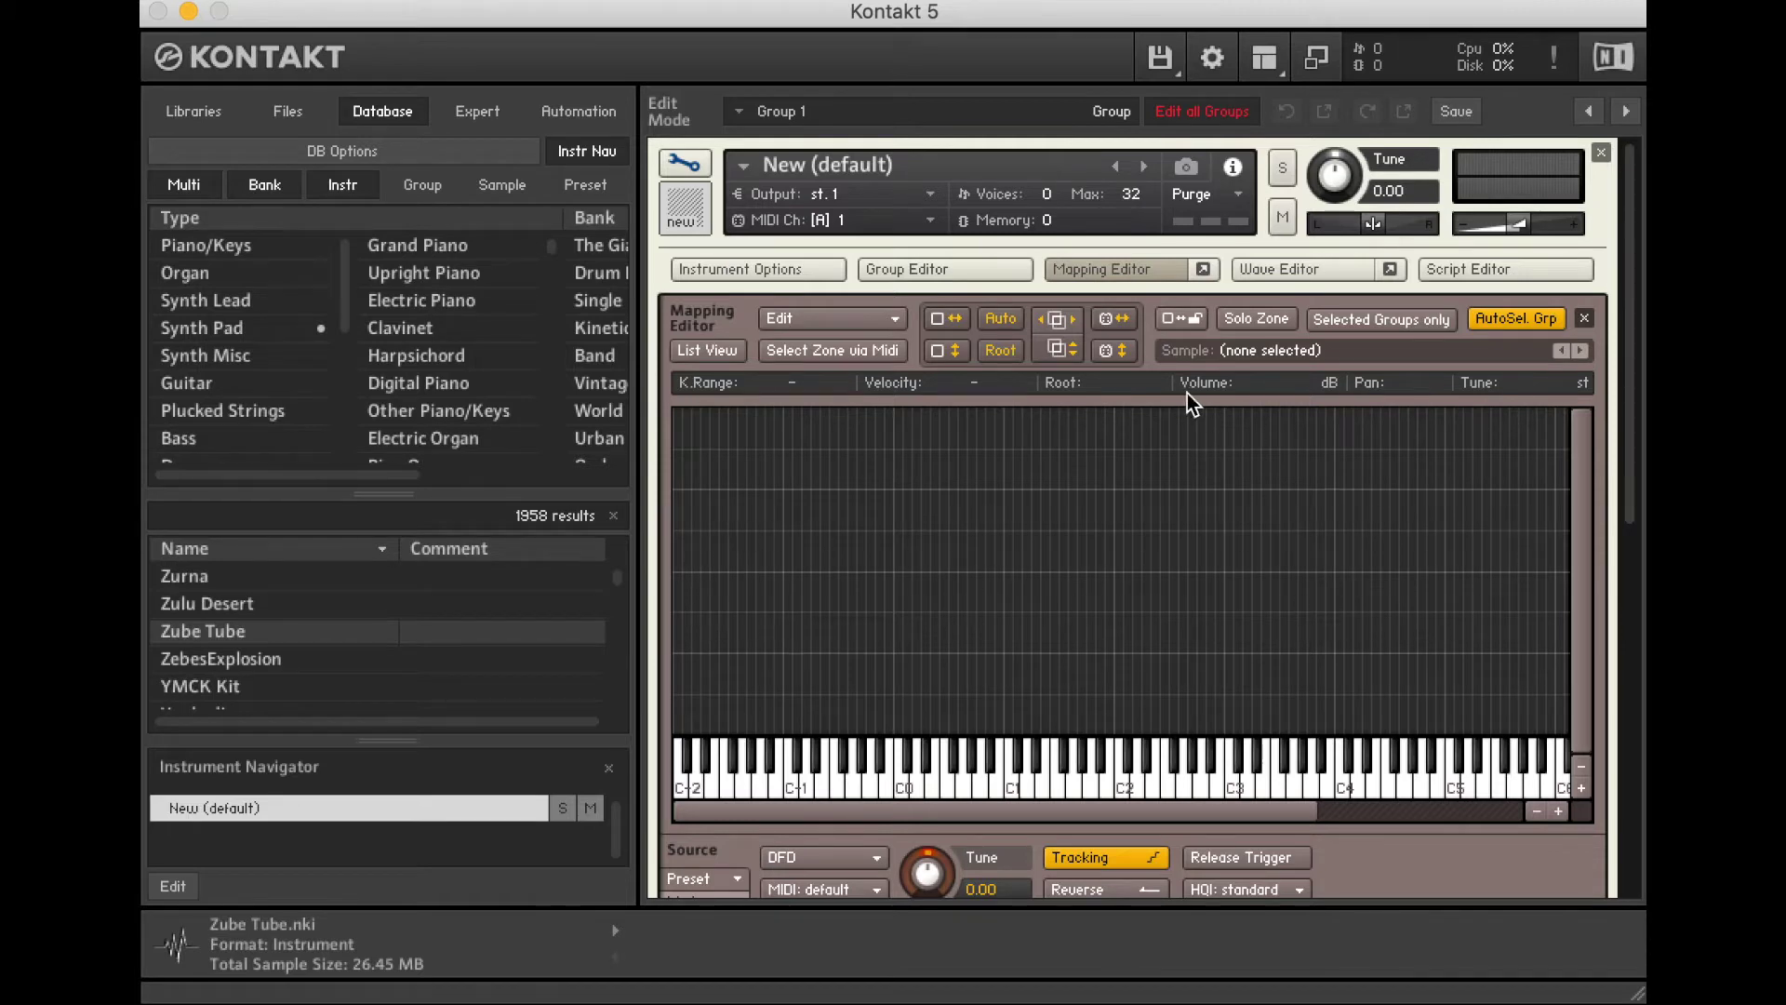
key(super+Tab)
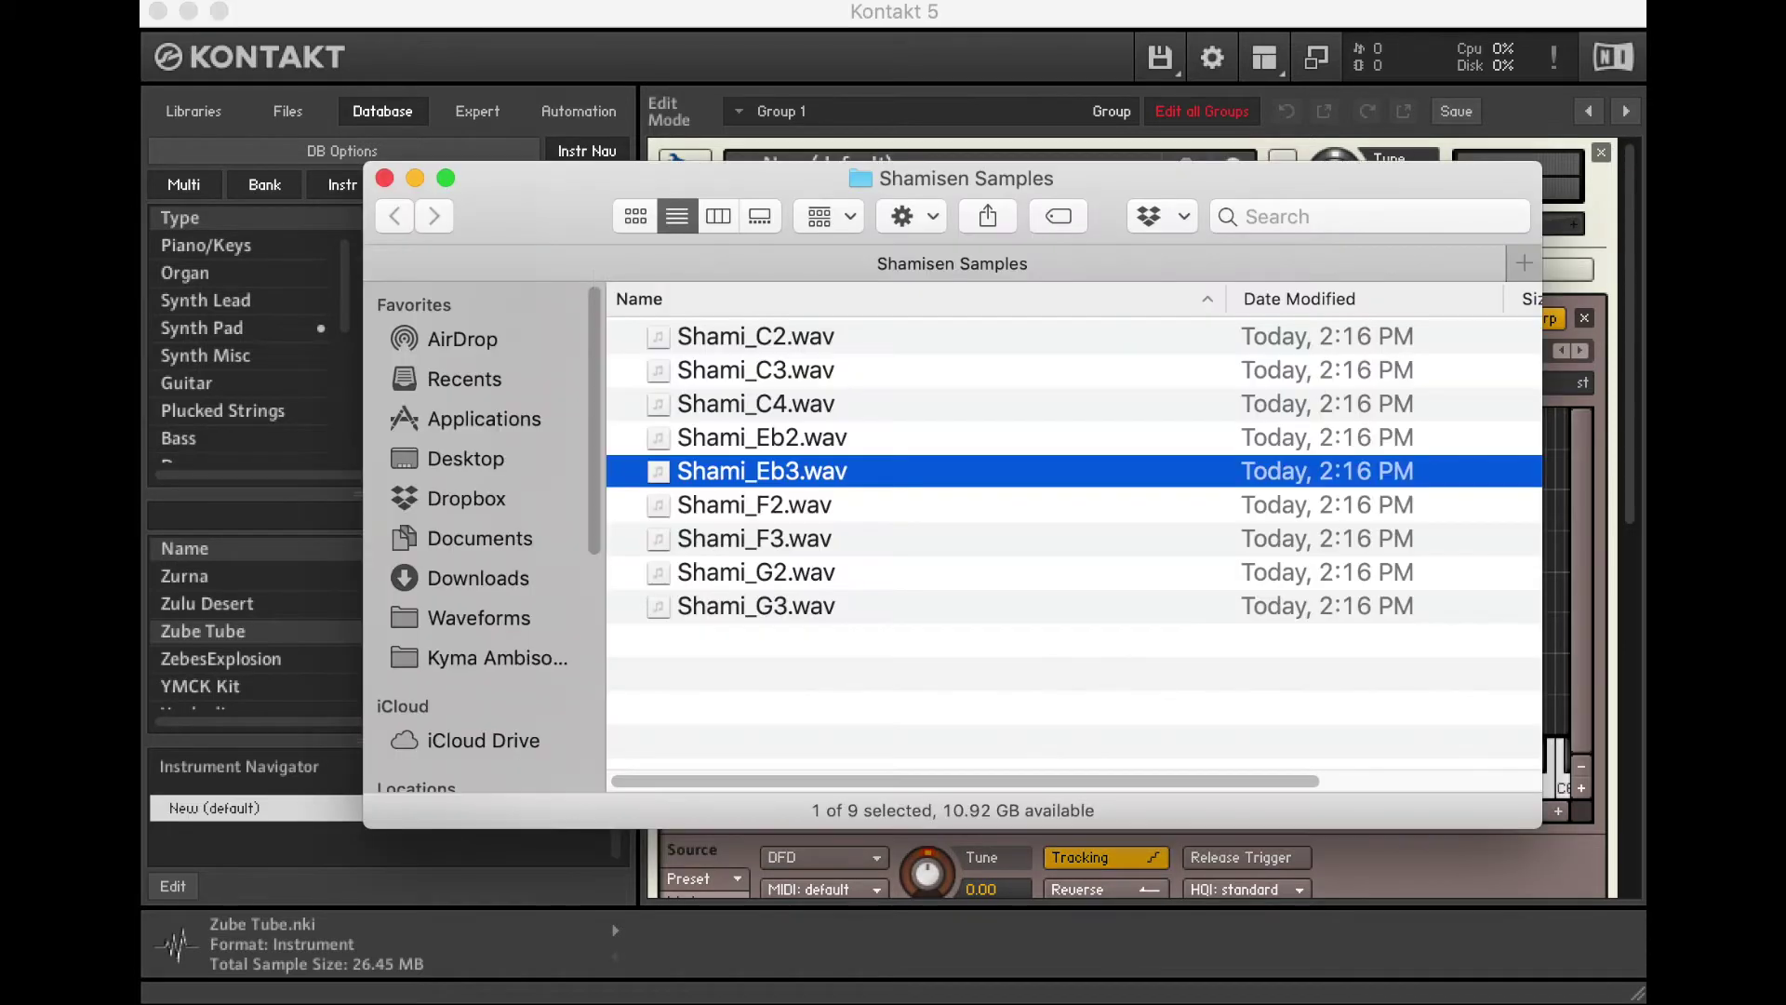
drag(562, 207, 1126, 557)
drag(1367, 689, 1065, 444)
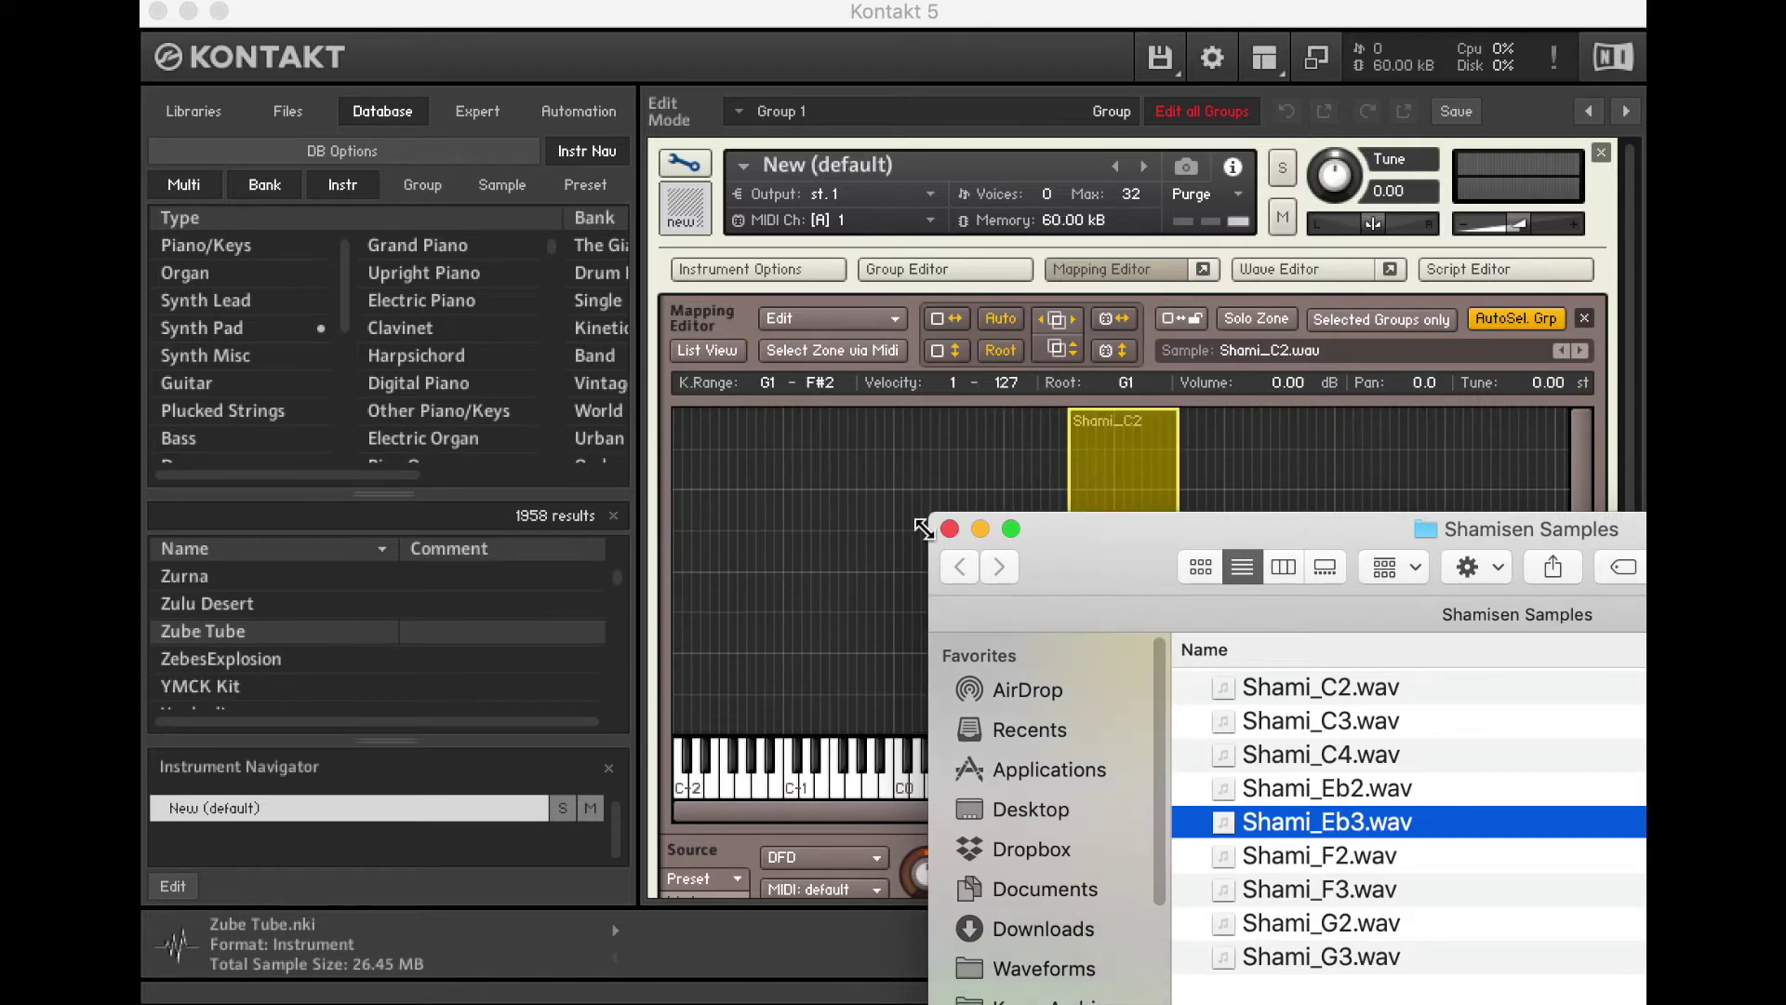
click(981, 528)
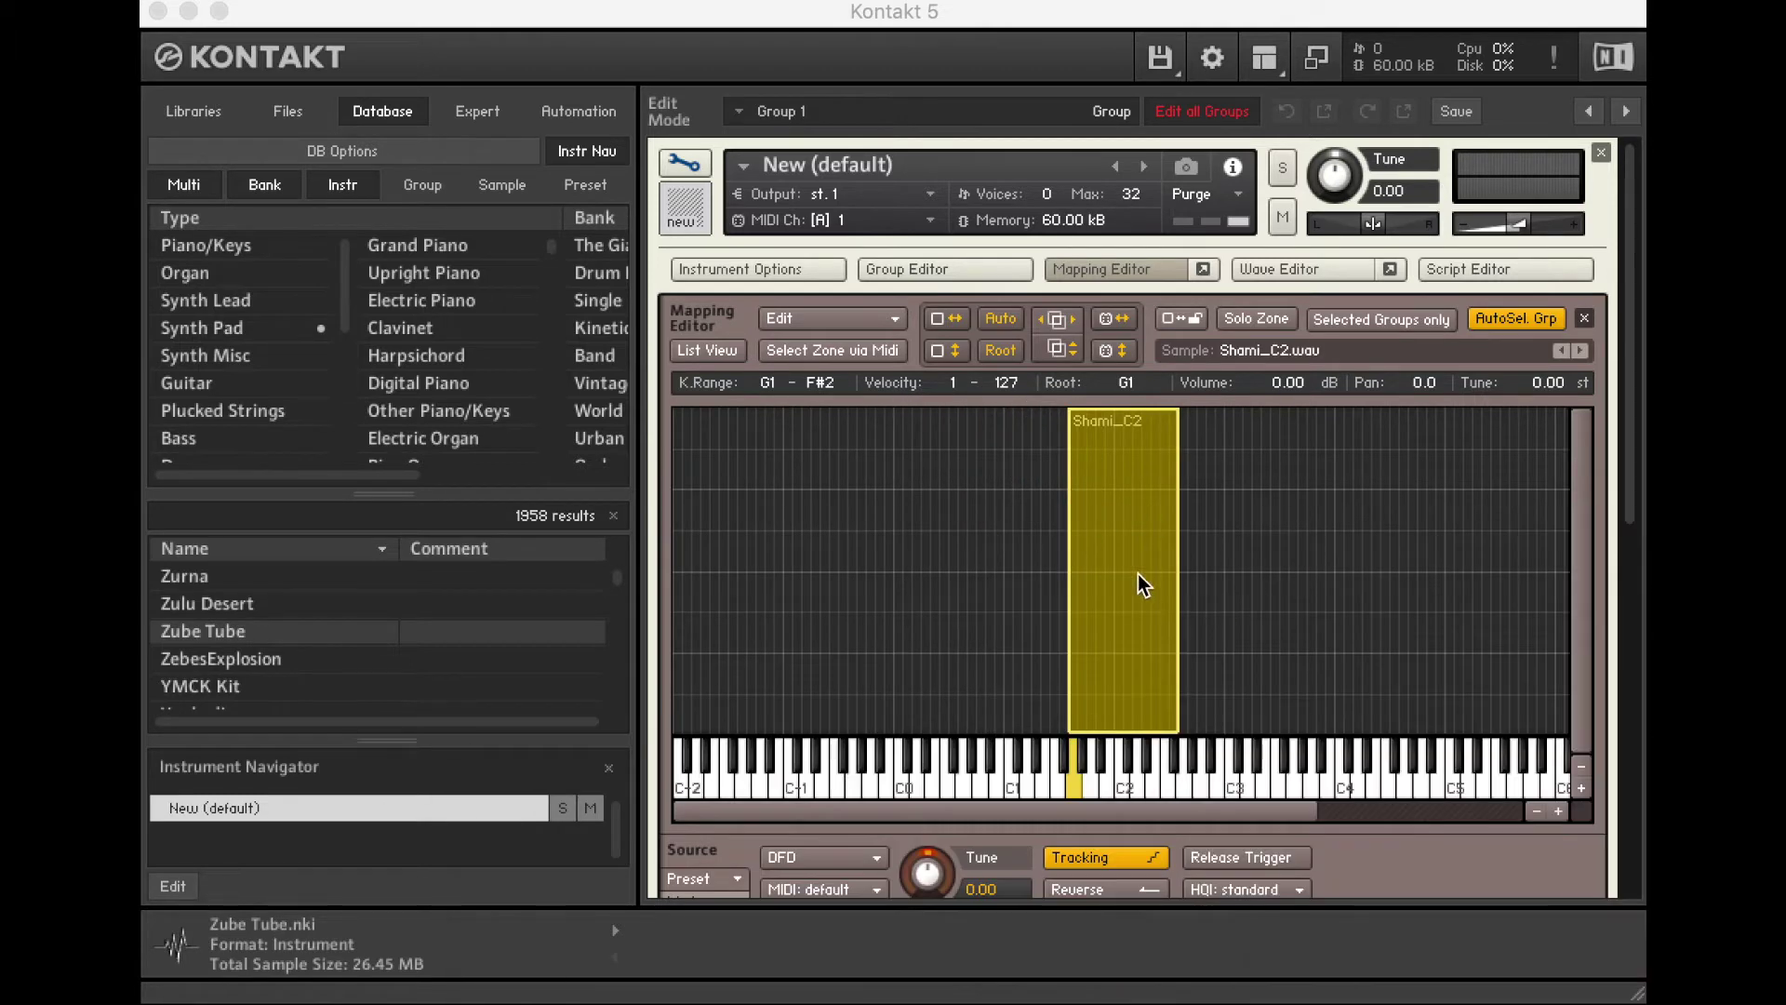
Move the Shami_C2 zone to span C2–B2 with root C2.
drag(1129, 567, 1174, 553)
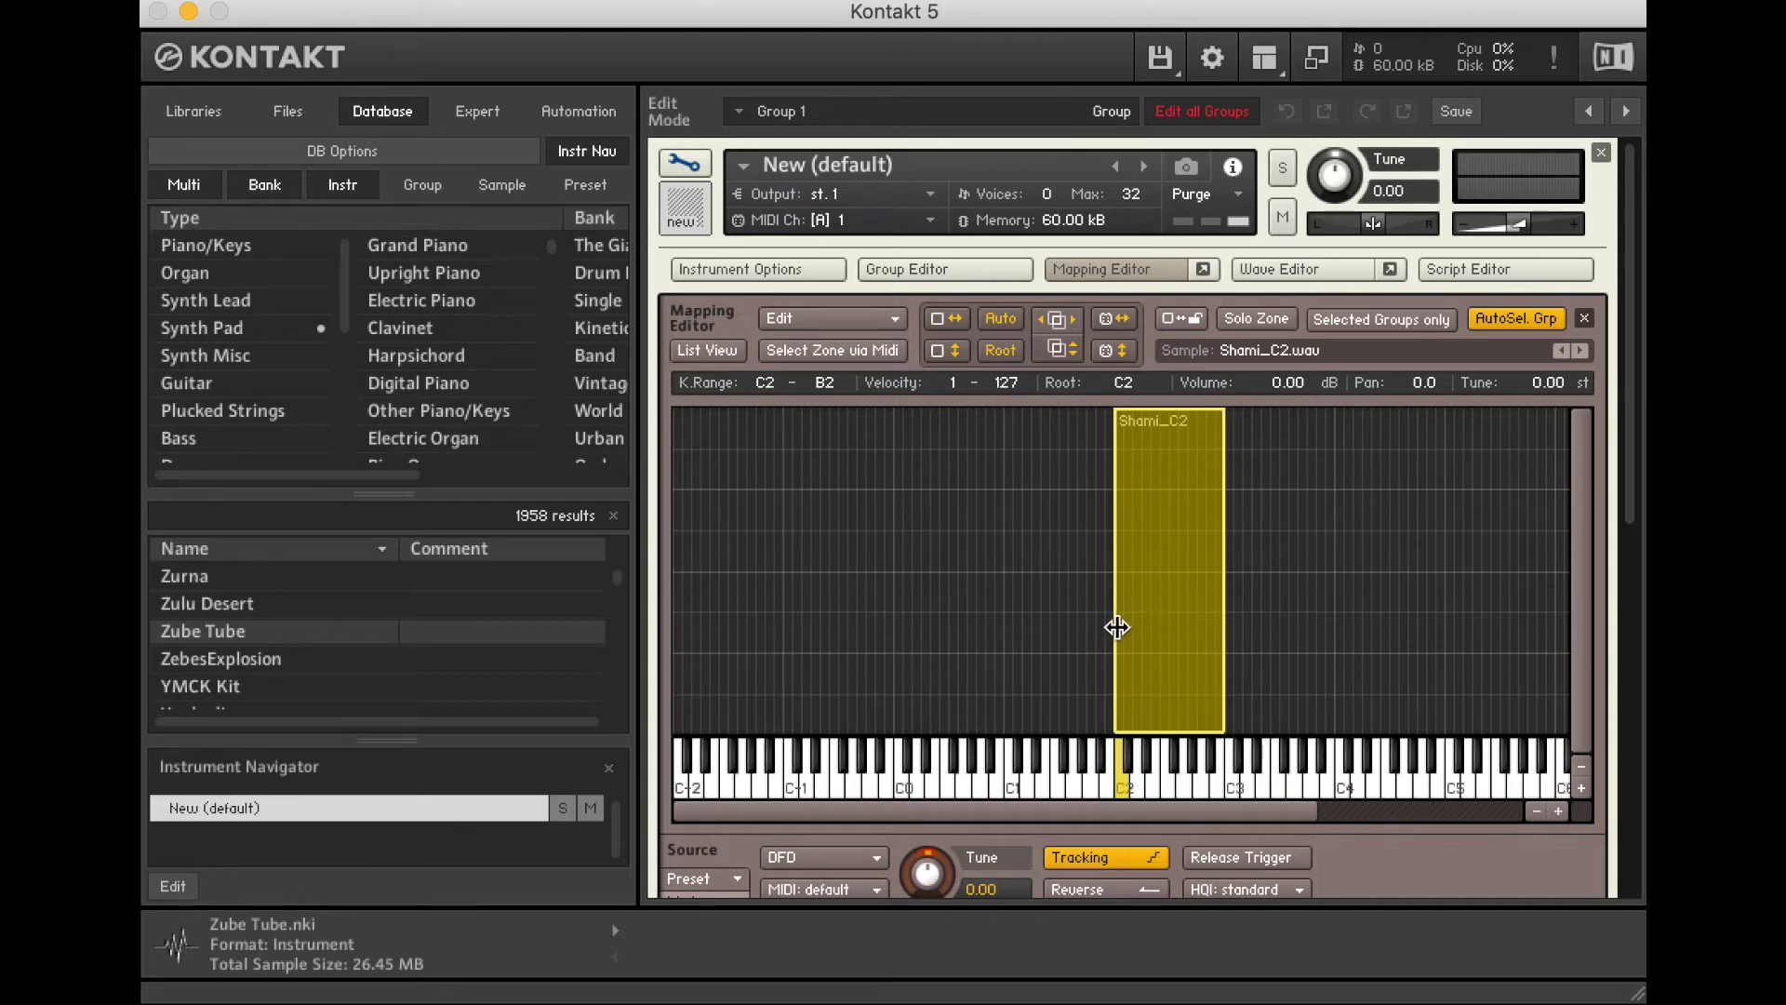
Extend the Shami_C2 zone's edges out to B-1 and D7.
drag(1117, 630, 884, 618)
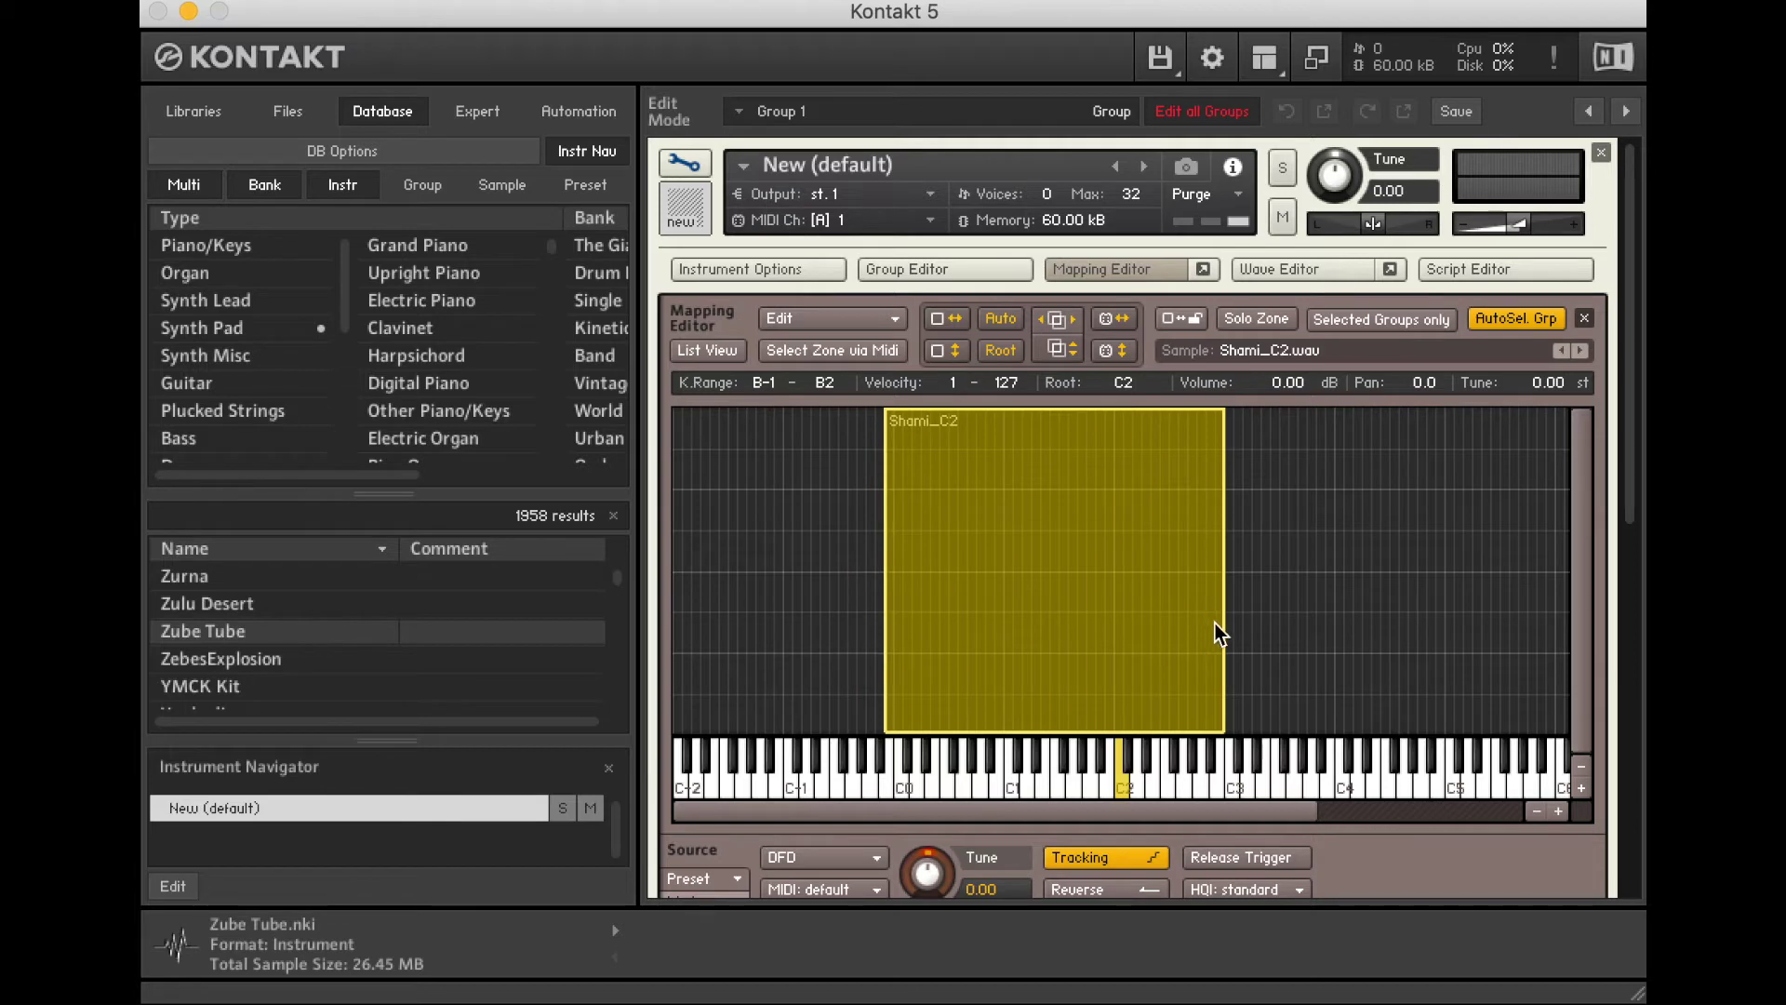
drag(1220, 621, 1586, 637)
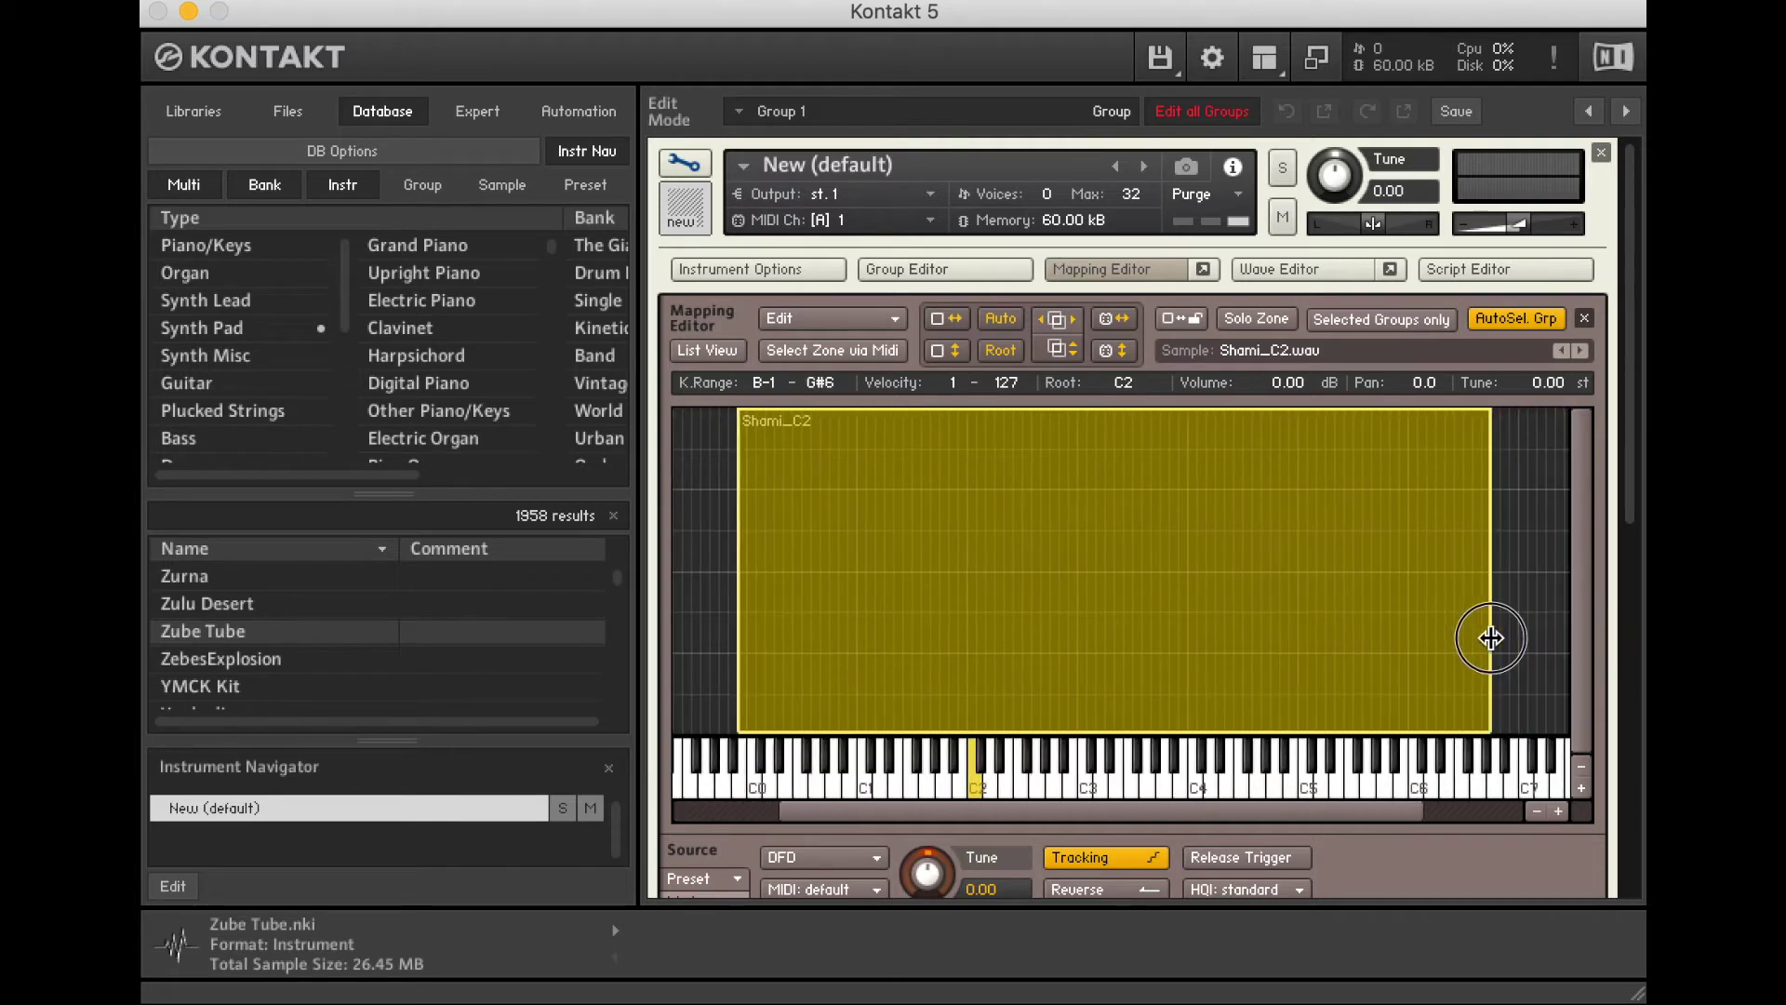
drag(1491, 638, 1549, 635)
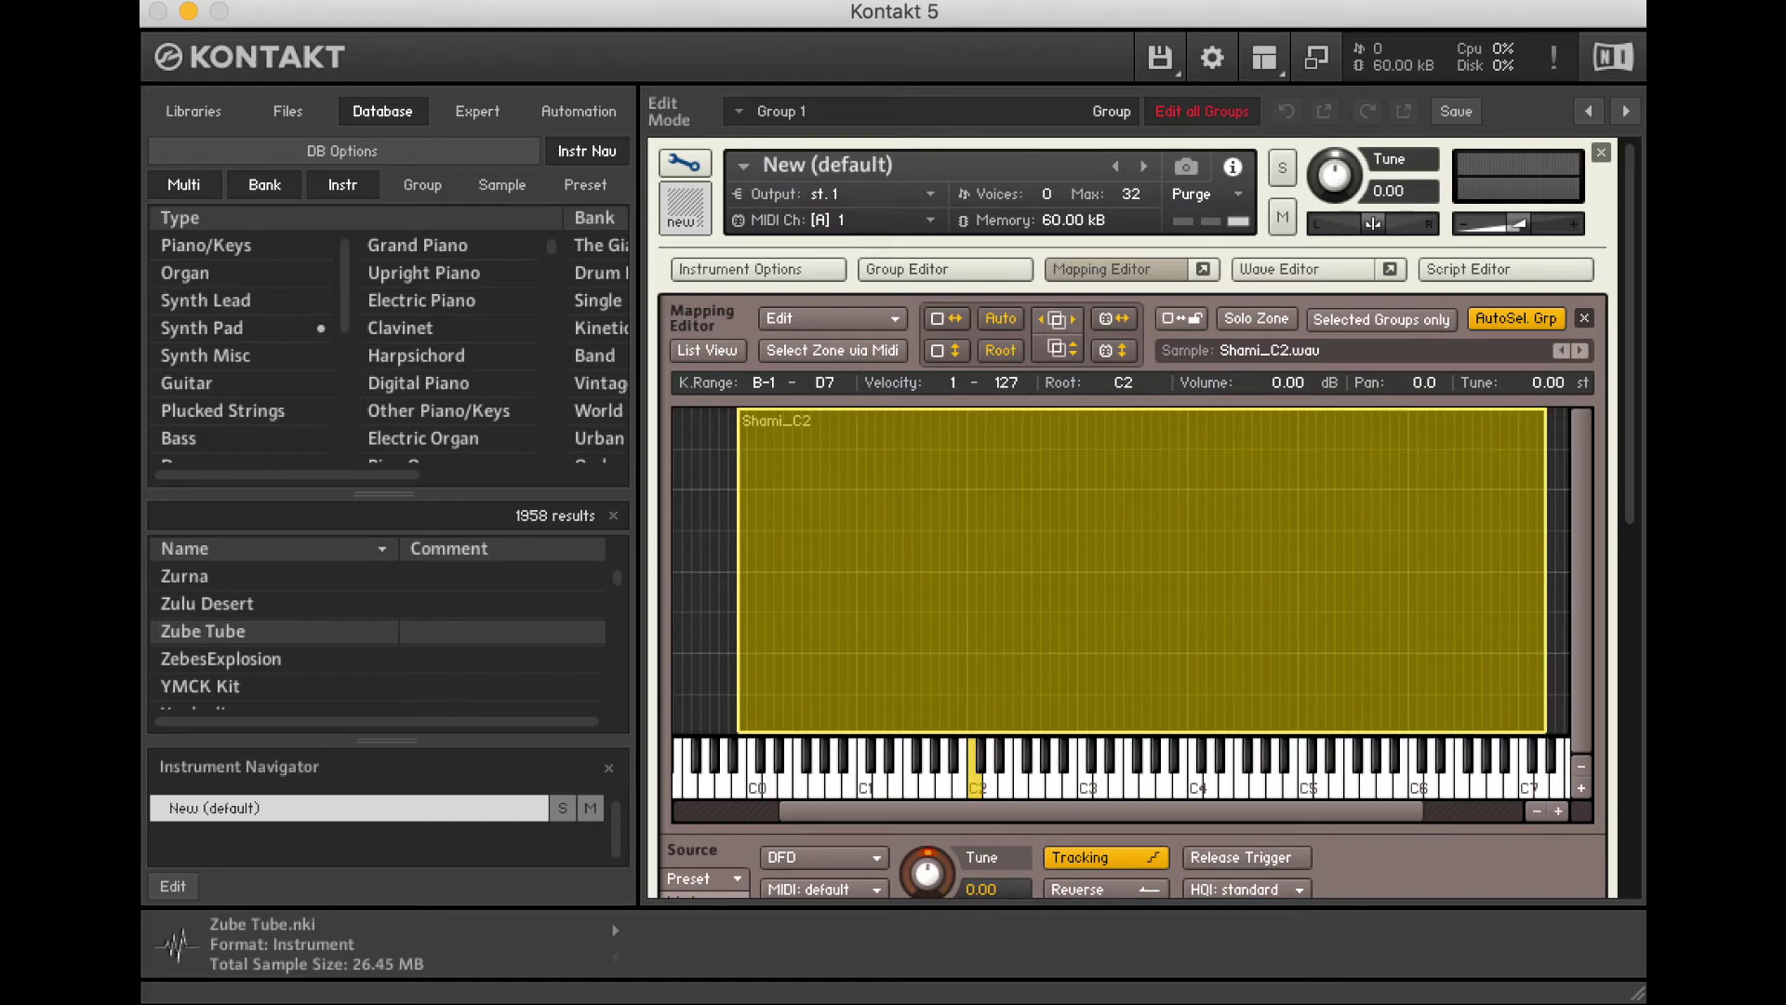
Select Shami_C2.wav in the Shamisen Samples window and slide the window aside.
drag(1537, 530, 829, 243)
scroll(930, 531, right, 5)
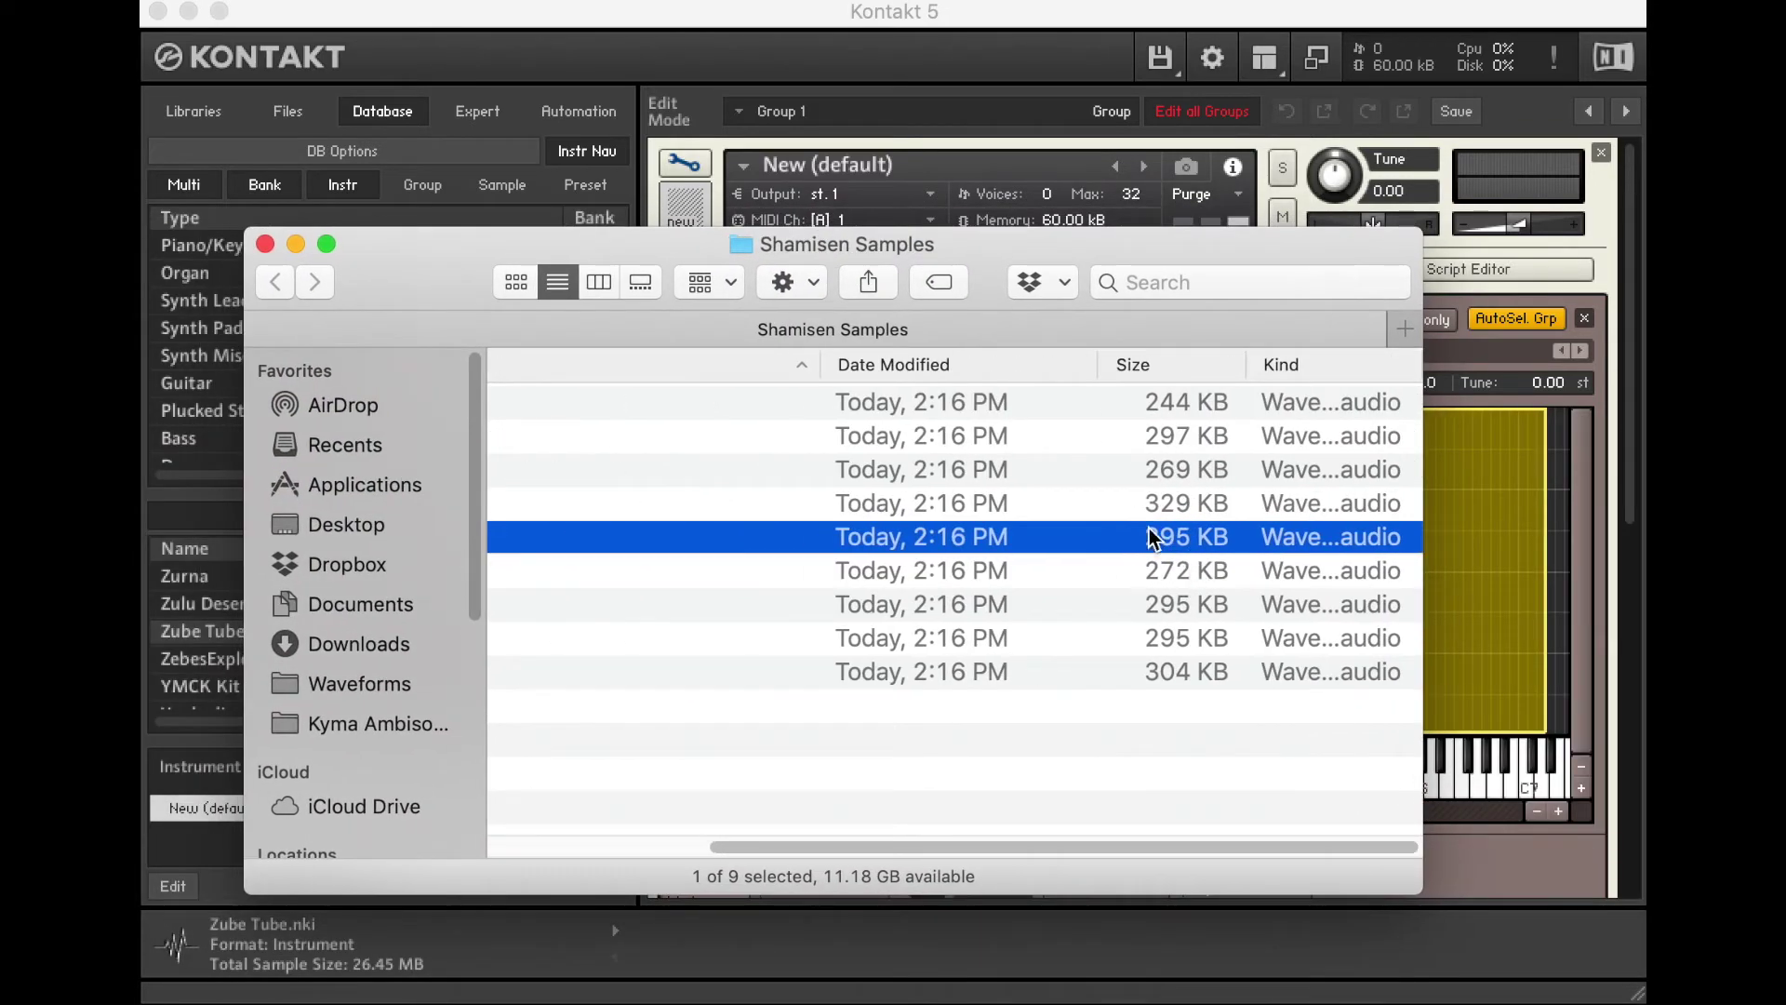
scroll(1125, 530, left, 5)
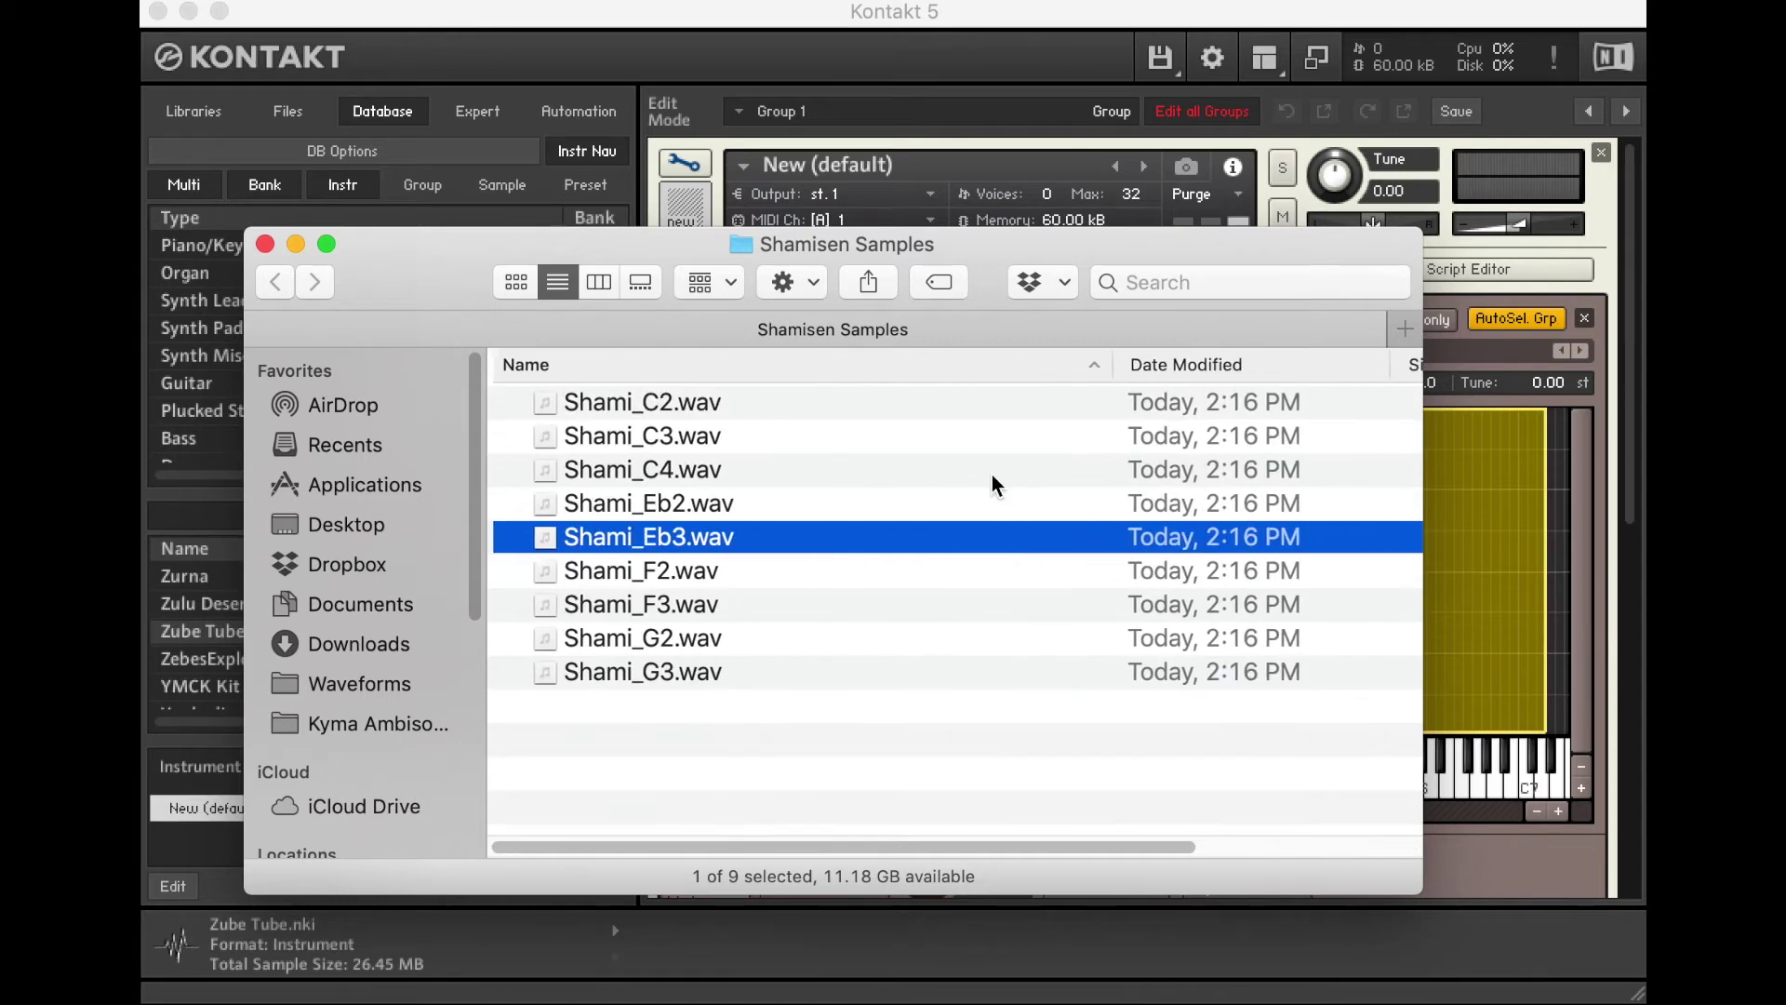
click(716, 398)
scroll(930, 409, right, 5)
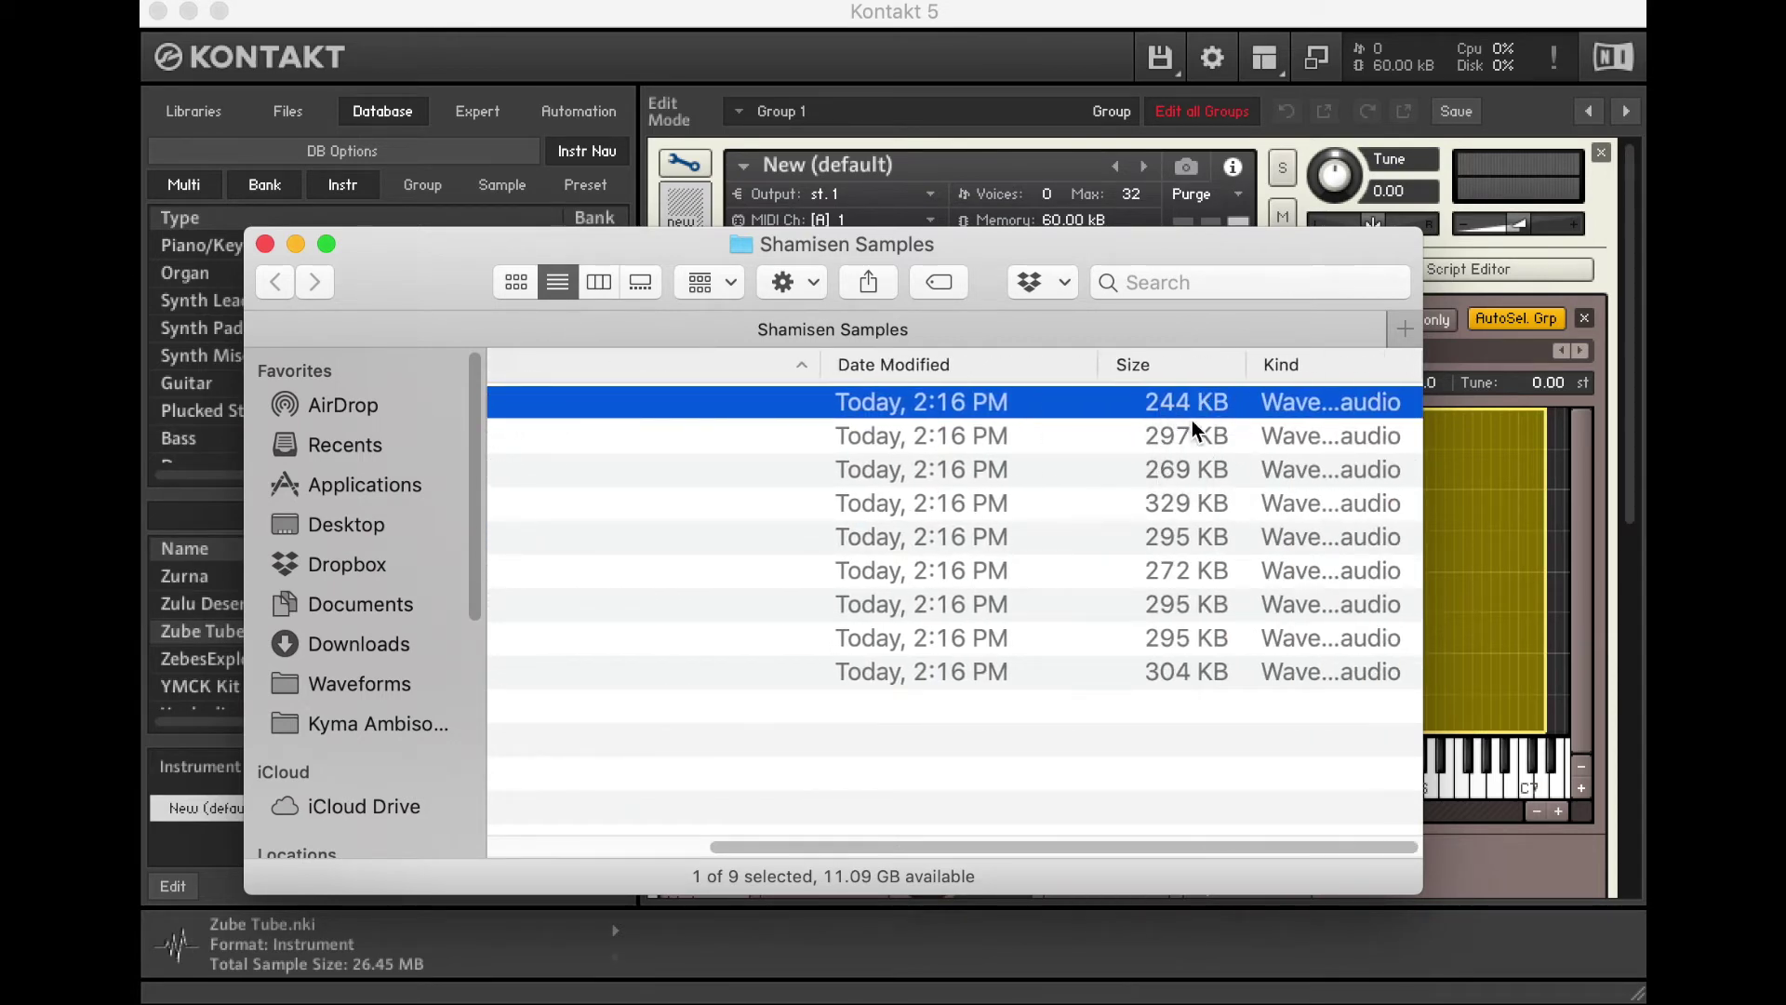
drag(387, 279, 1772, 307)
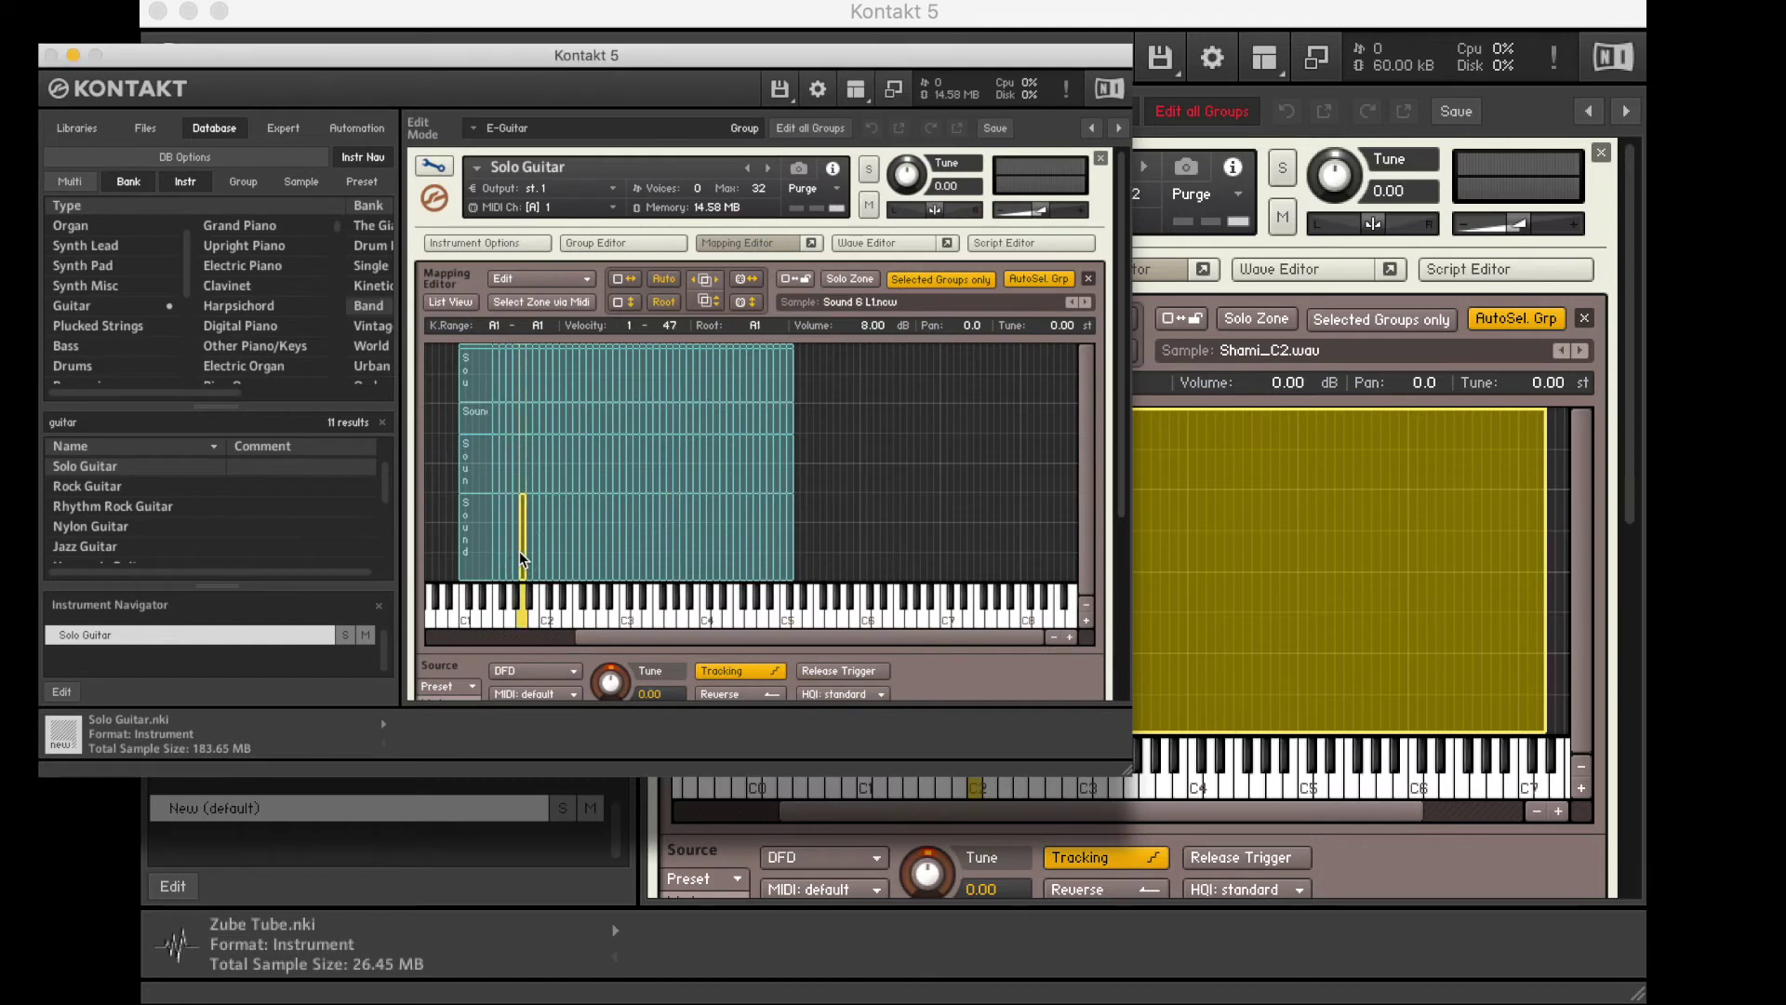
click(532, 451)
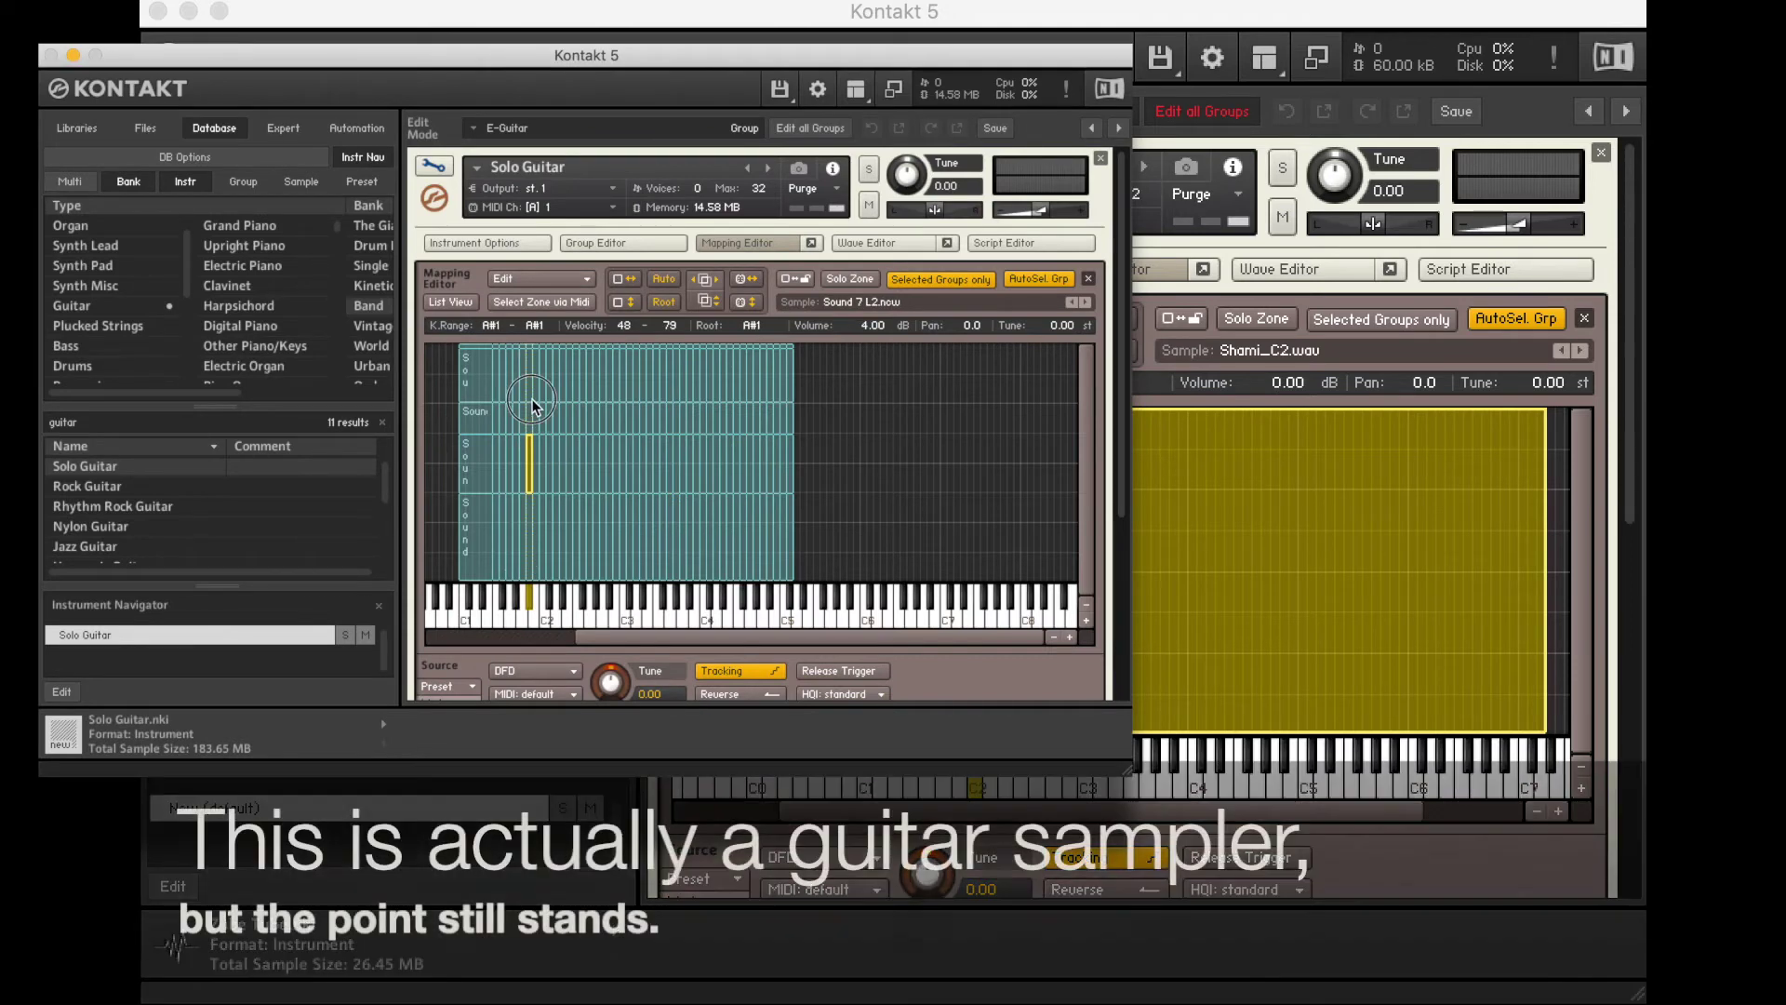
click(582, 375)
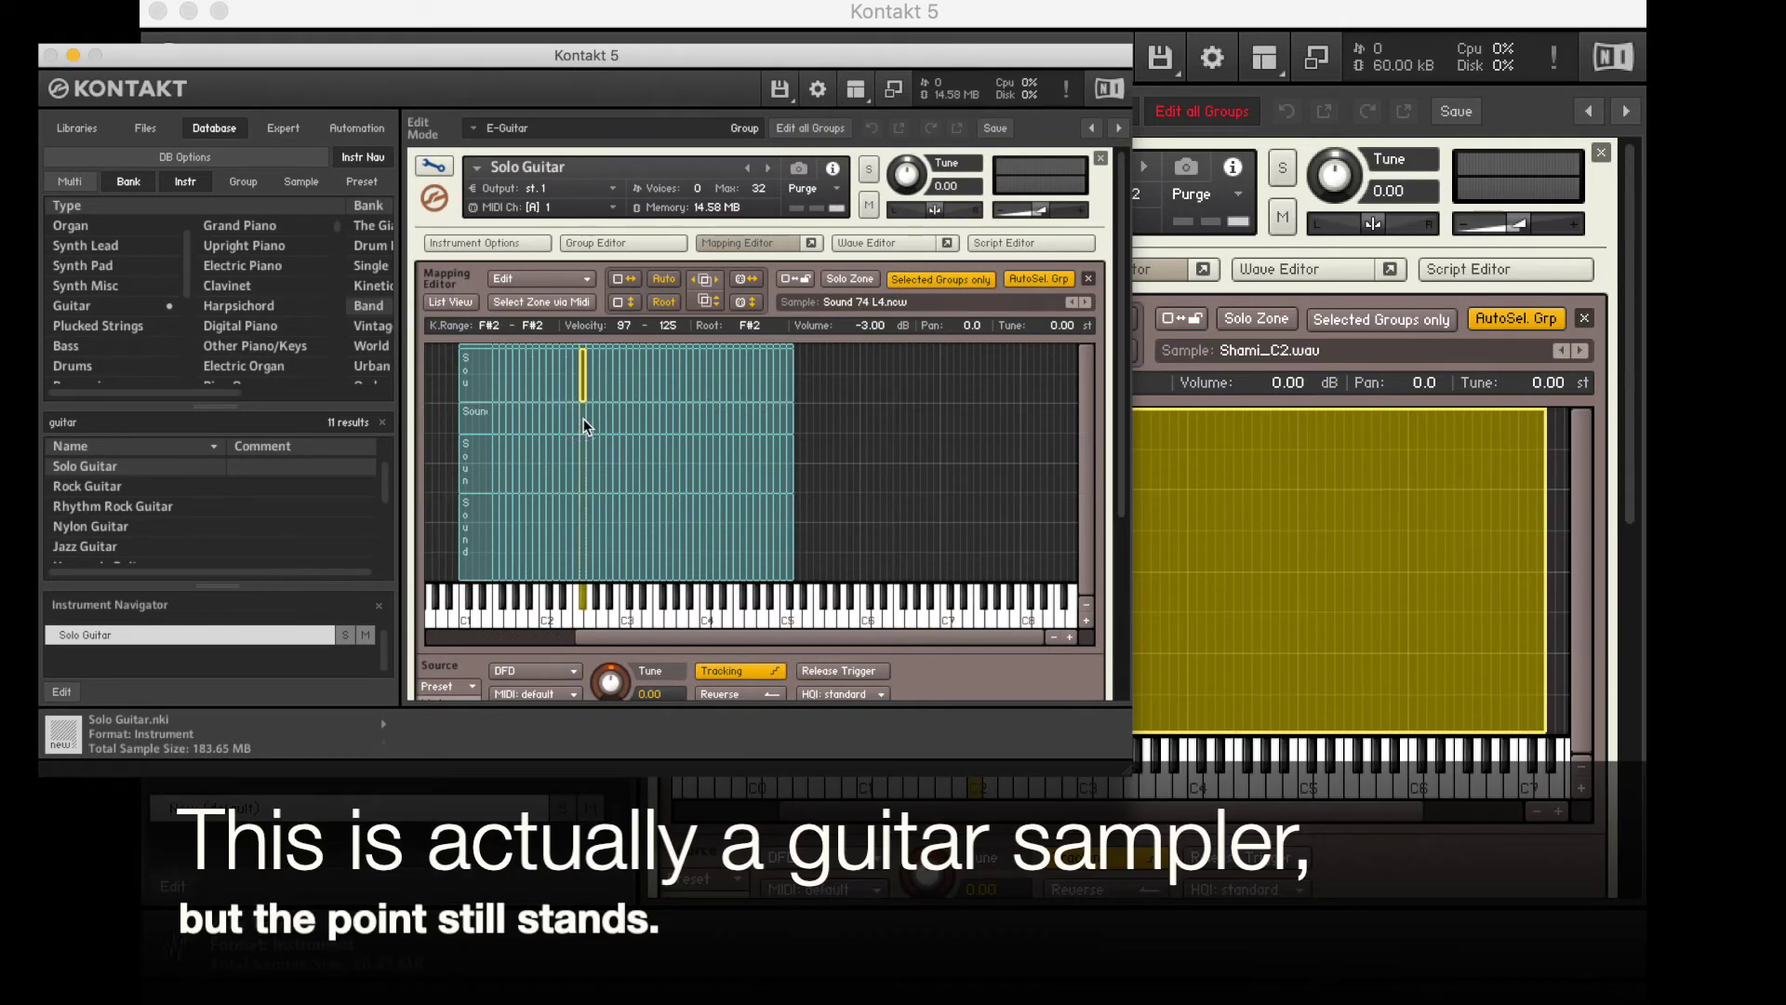
click(585, 426)
click(582, 460)
click(582, 516)
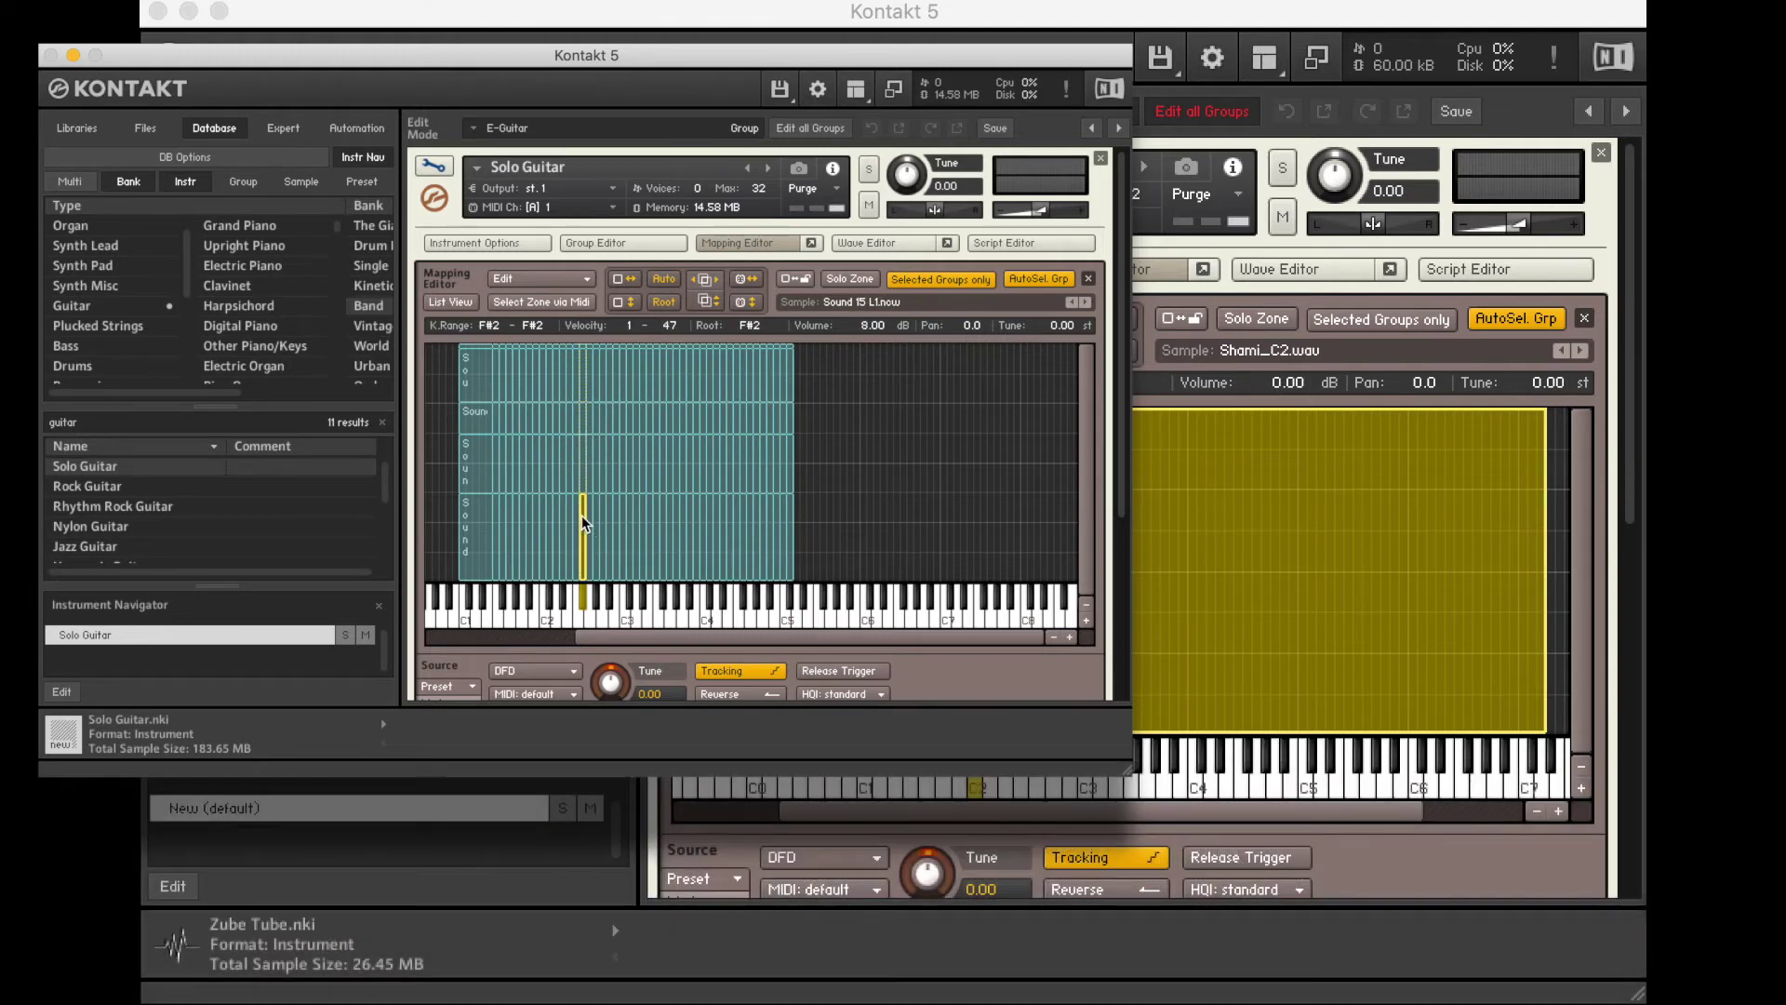
click(642, 521)
click(650, 451)
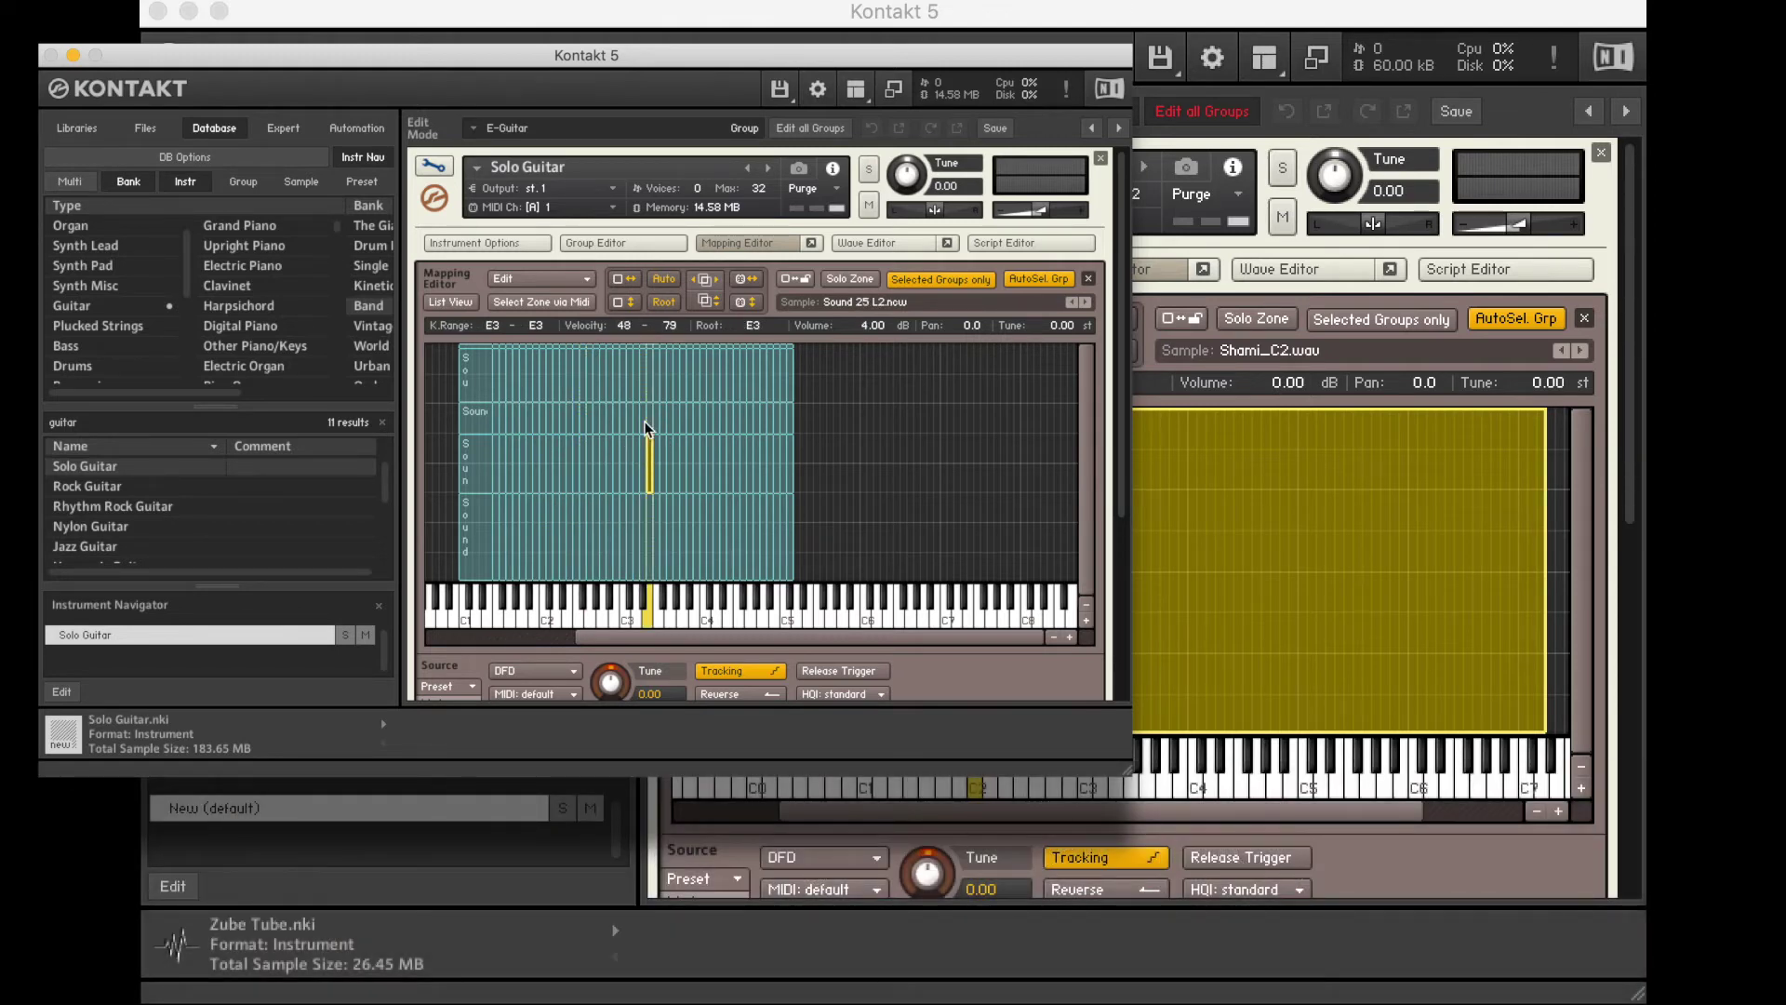
click(643, 424)
click(640, 387)
click(631, 466)
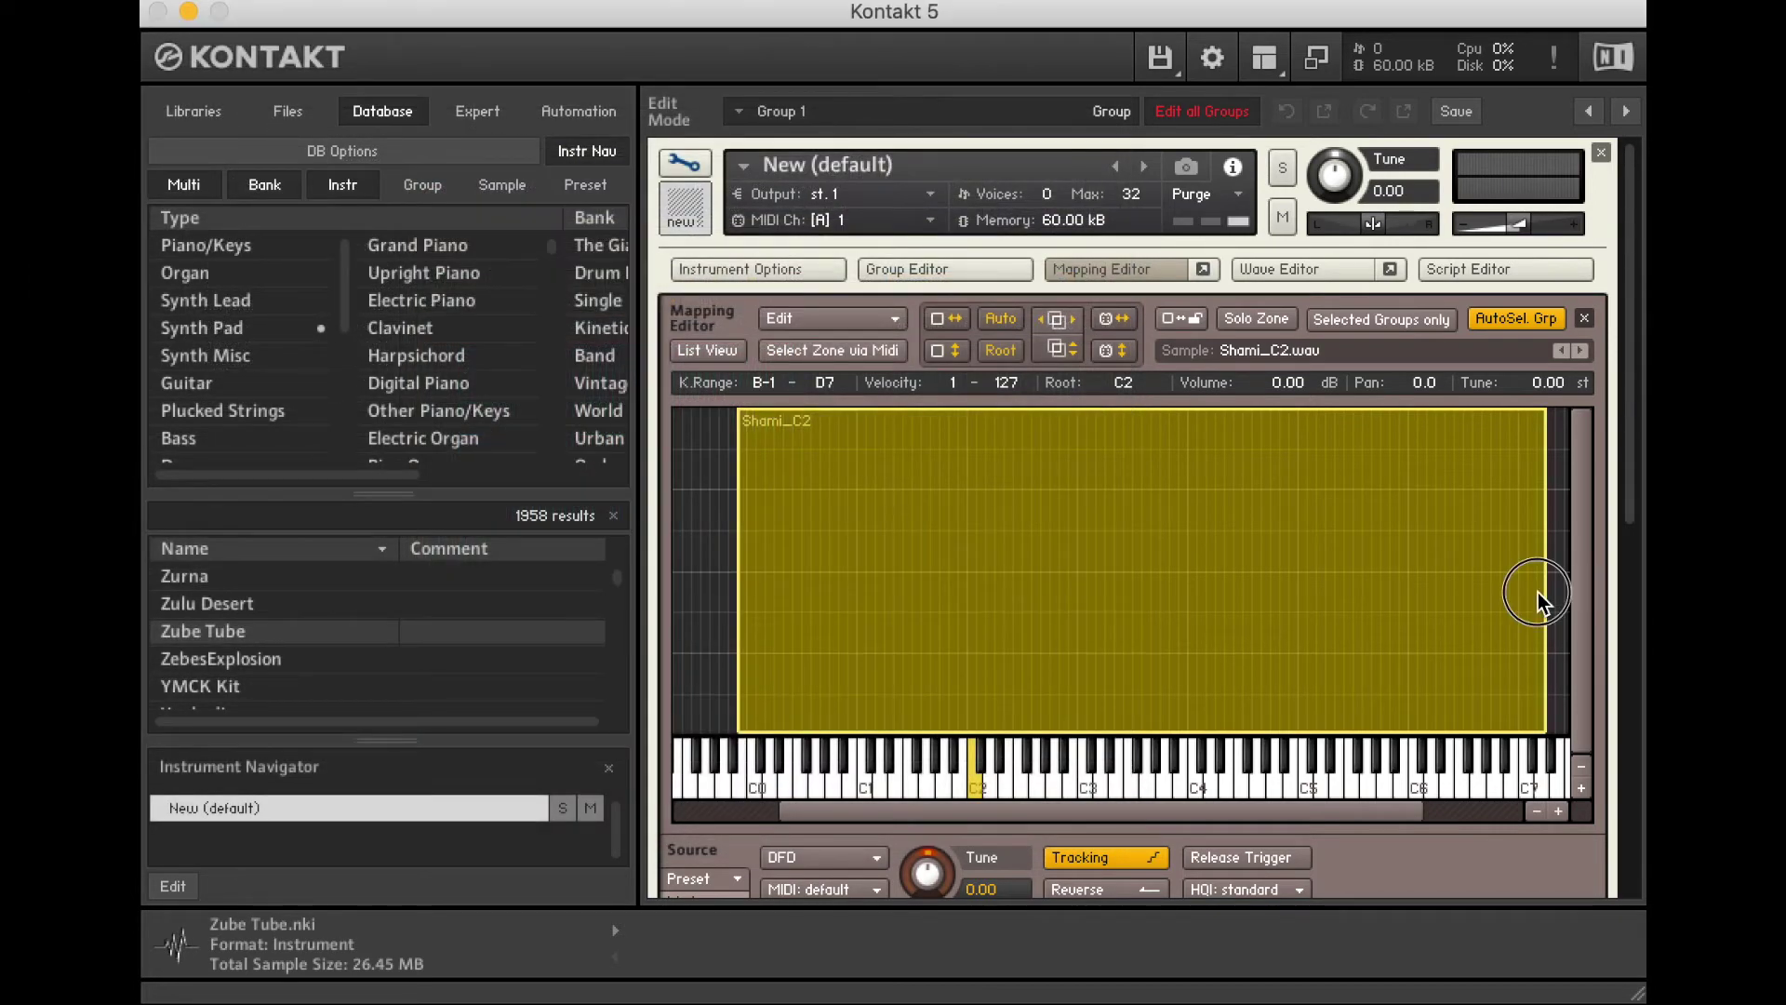
Pull the Shami_C2 zone's top edge down so it spans B-1 to D2.
drag(1543, 591, 1121, 562)
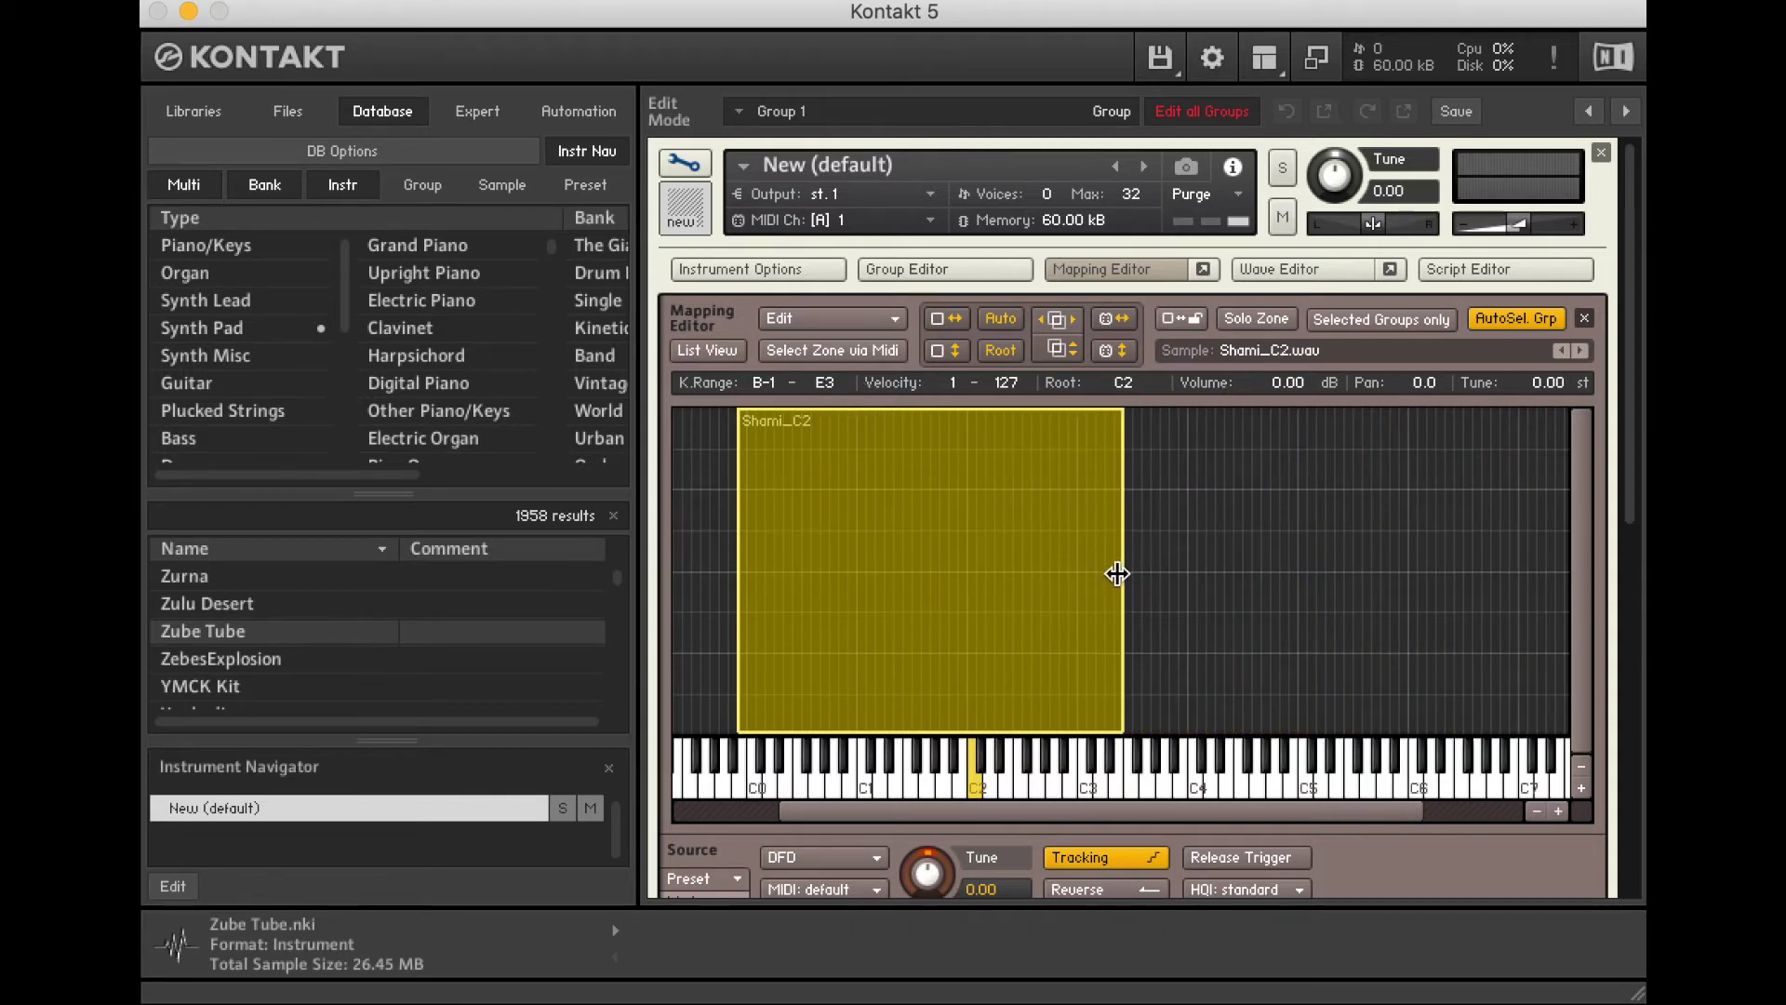
drag(1120, 571, 991, 569)
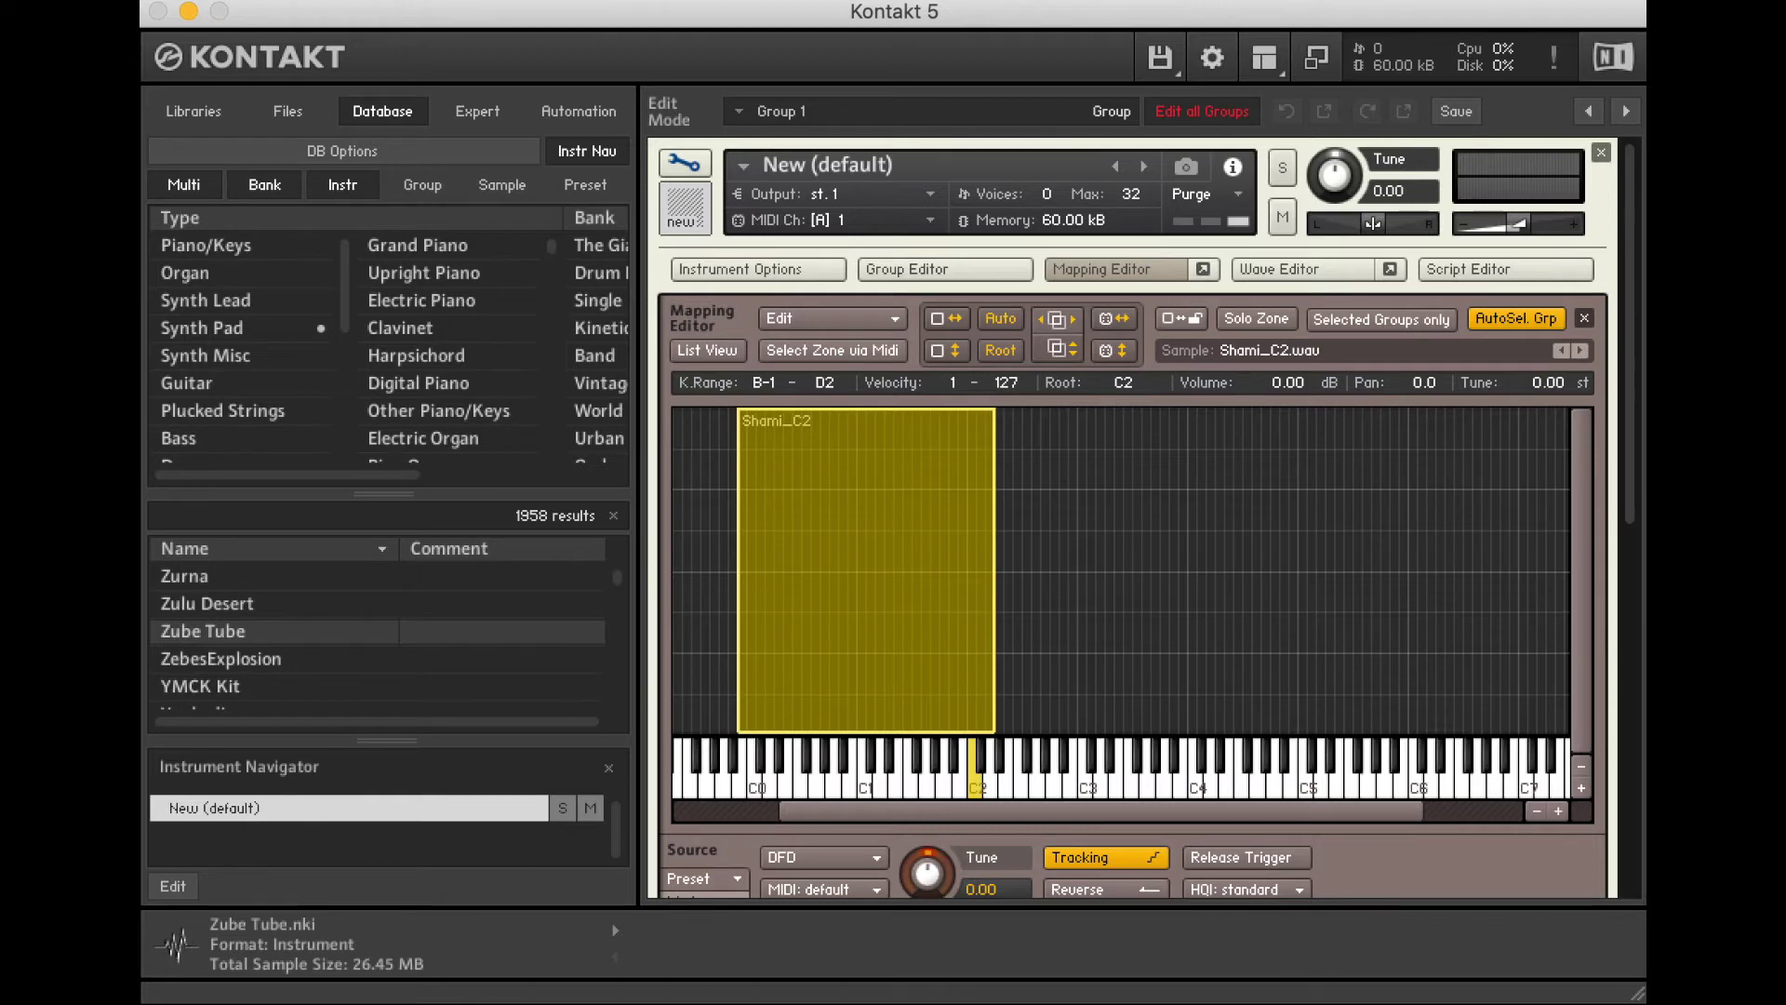
key(super+Tab)
Drag Shami_Eb3.wav into the mapping grid as a D#2–A2 zone after Shami_C2.
click(931, 184)
drag(930, 183, 565, 221)
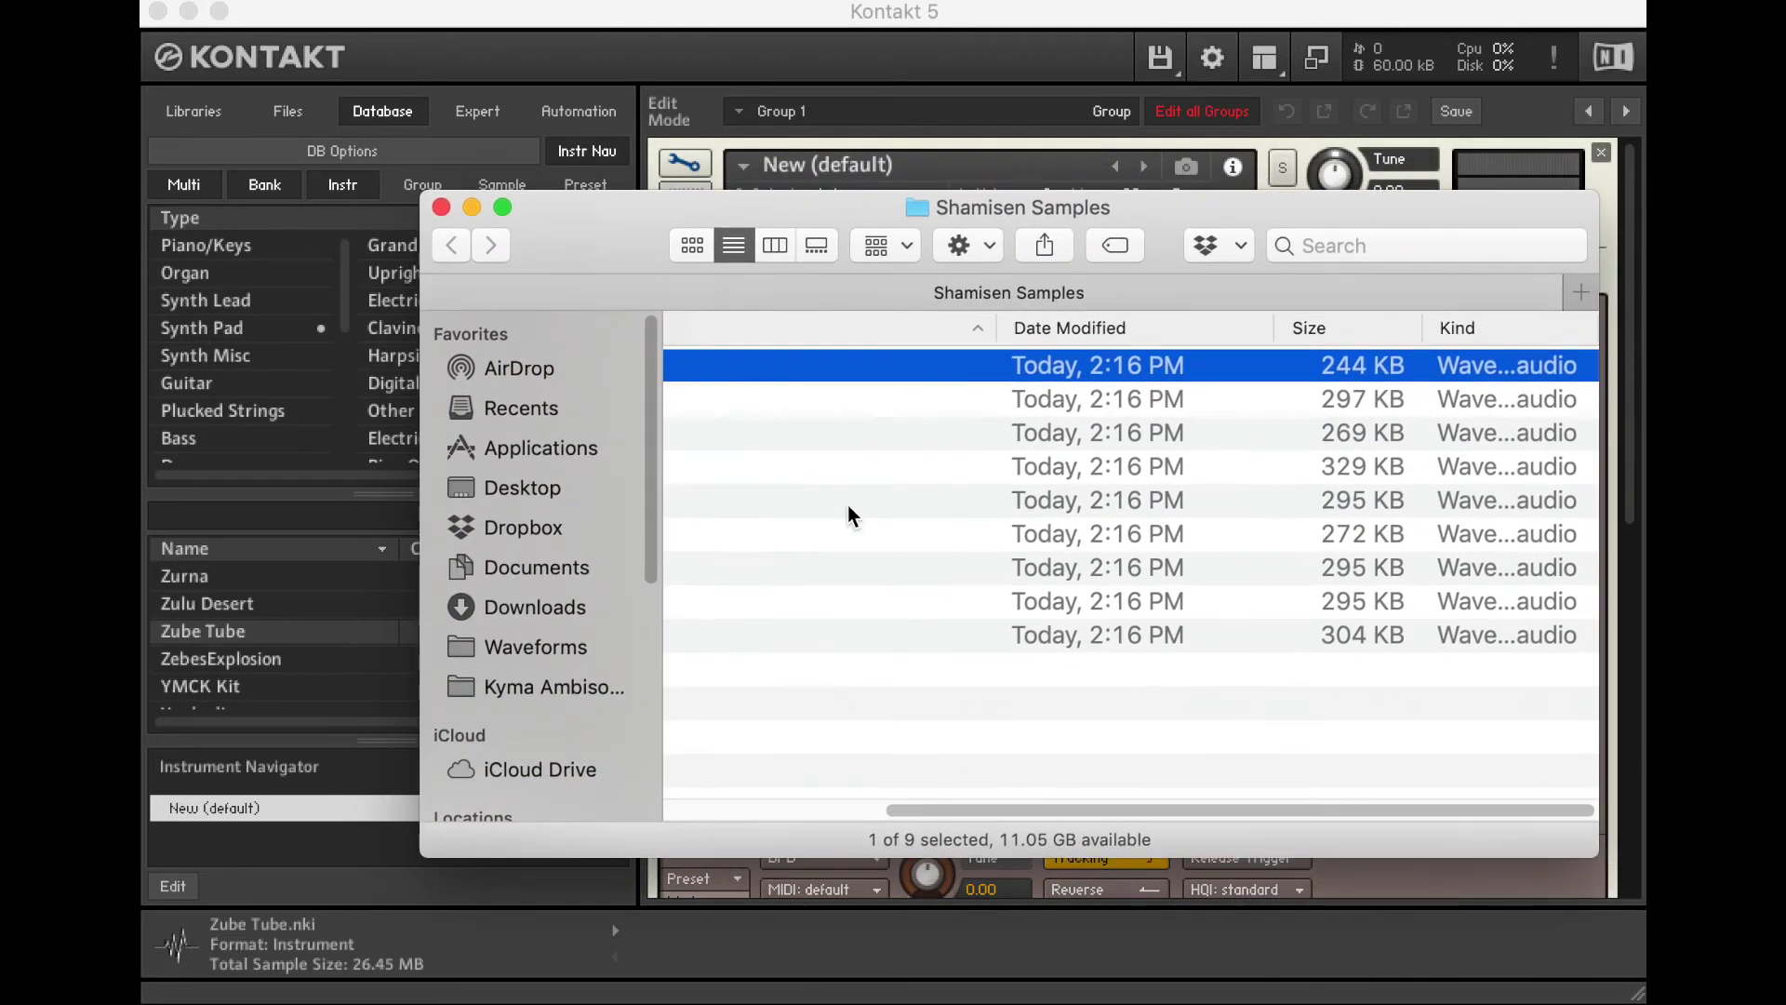
scroll(848, 505, left, 5)
click(892, 512)
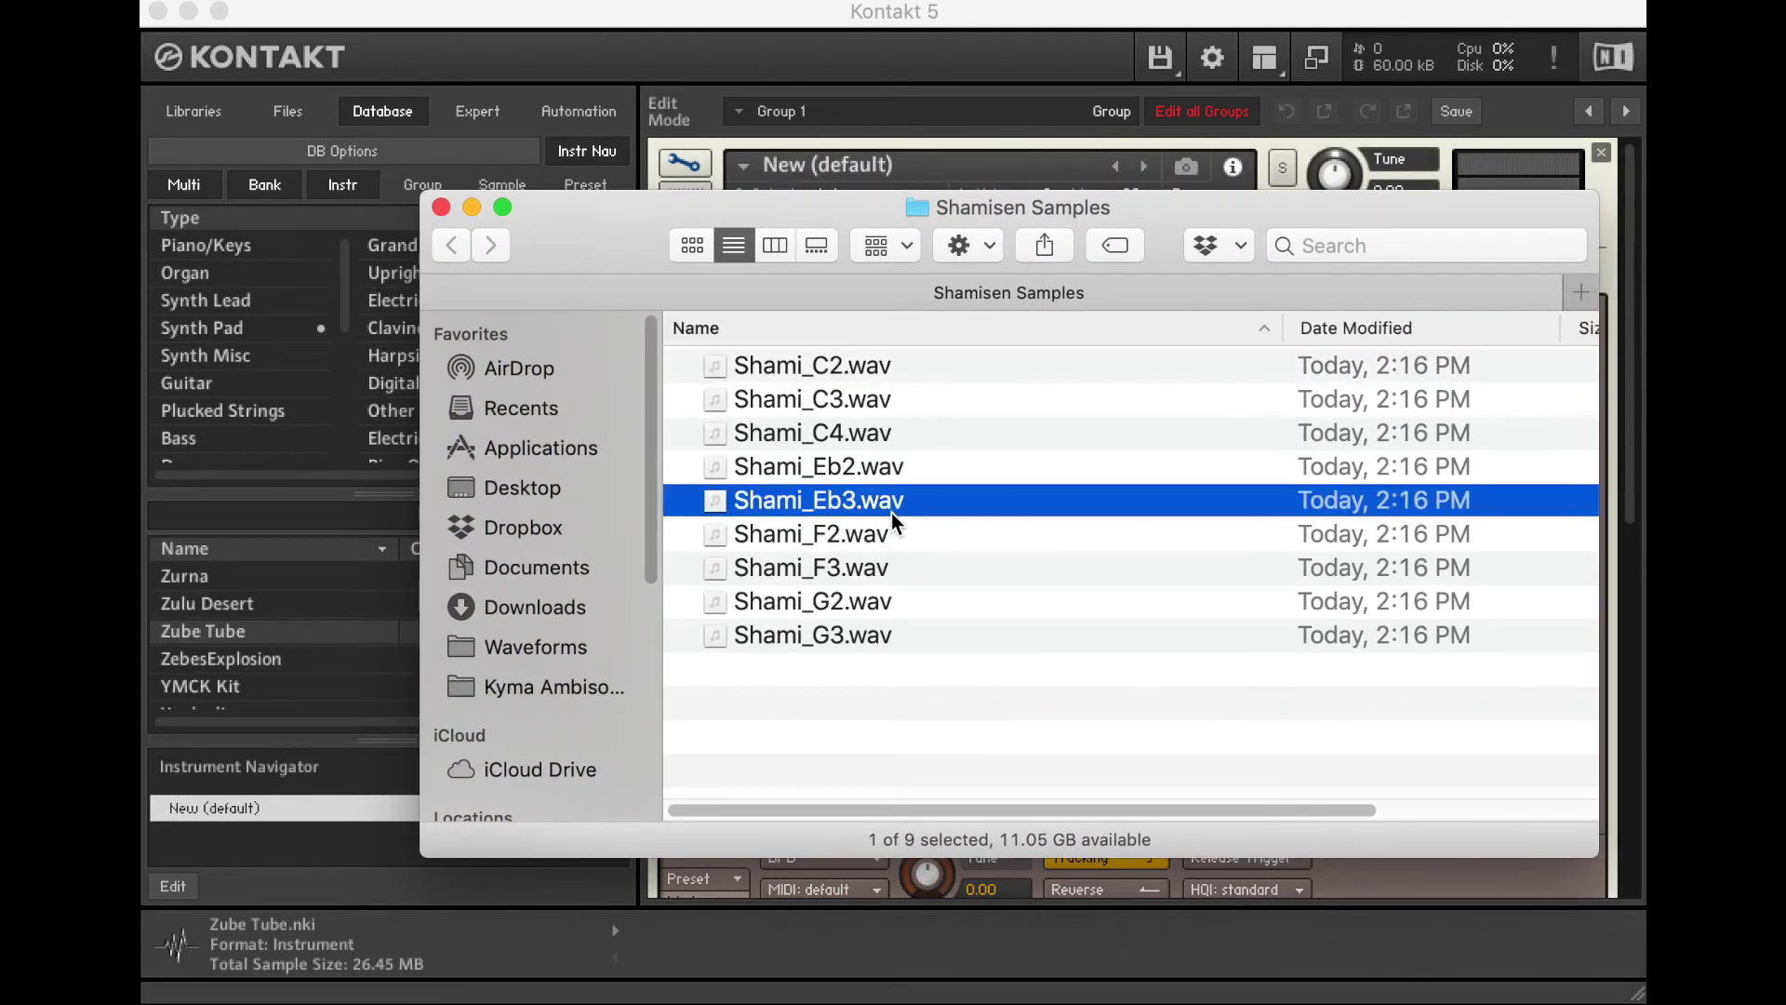
drag(588, 197, 1258, 475)
drag(1476, 692, 988, 568)
click(1042, 565)
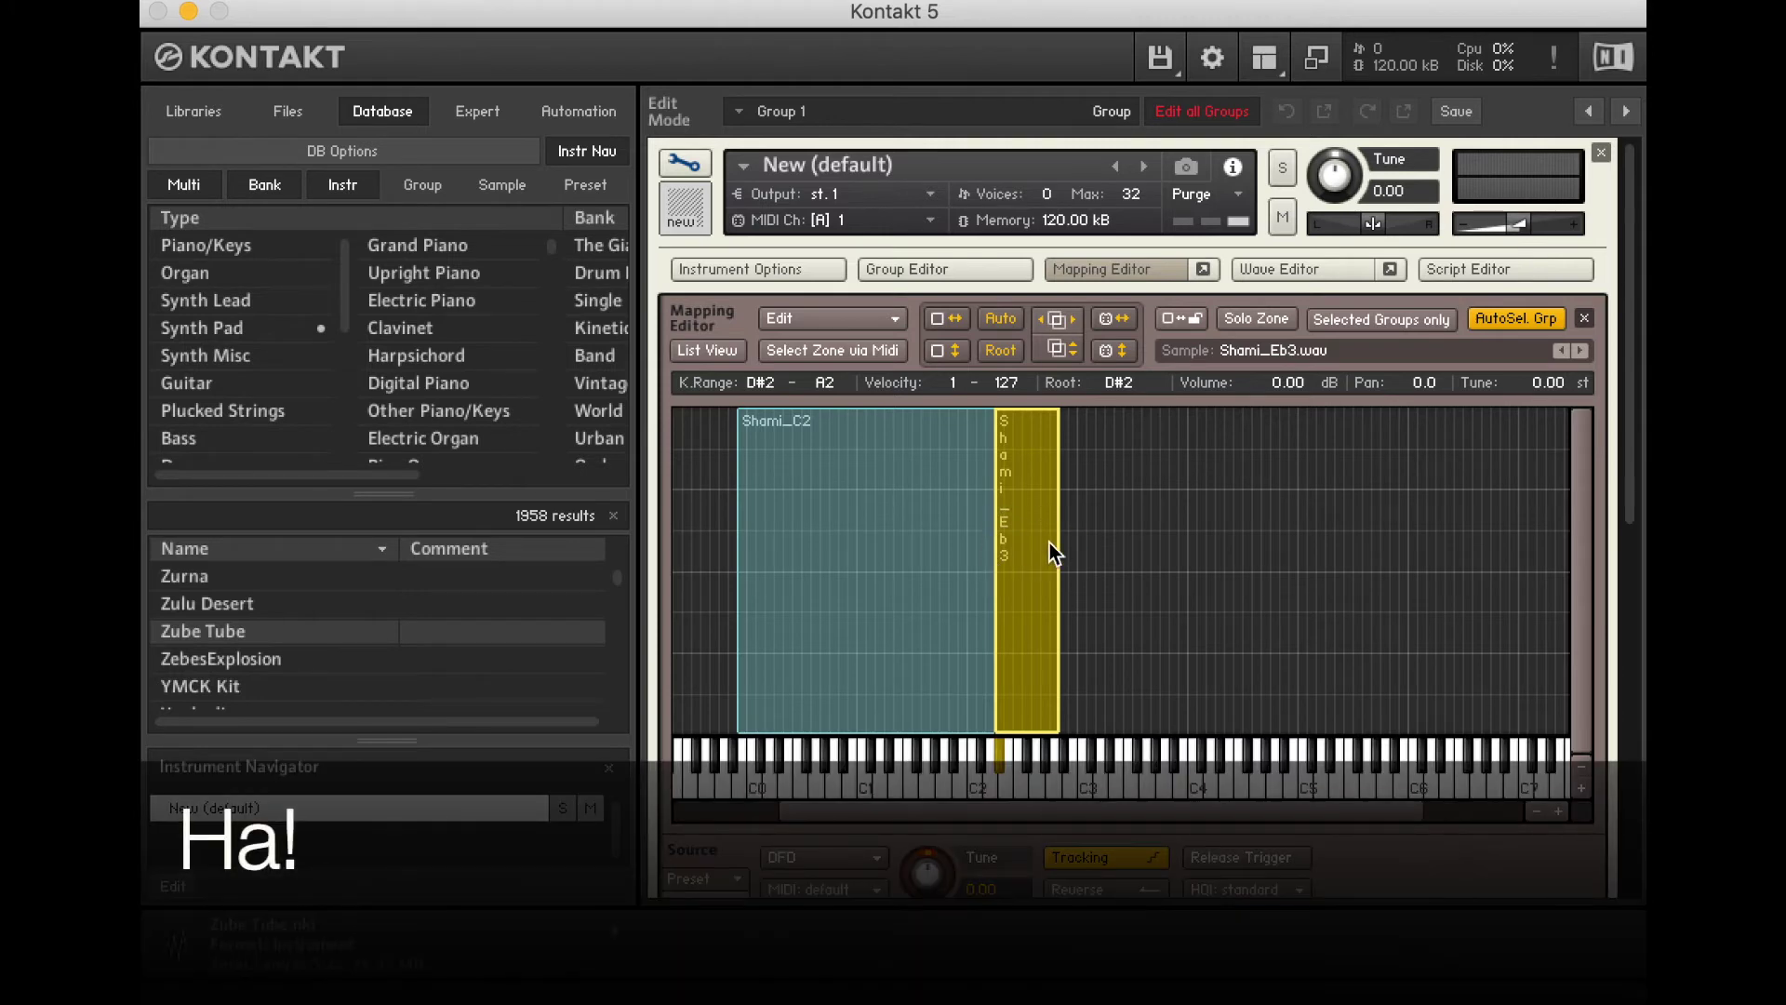
Delete the Shami_Eb3 zone and map Shami_Eb2.wav just above Shami_C2.
right_click(1049, 544)
click(977, 550)
click(1034, 554)
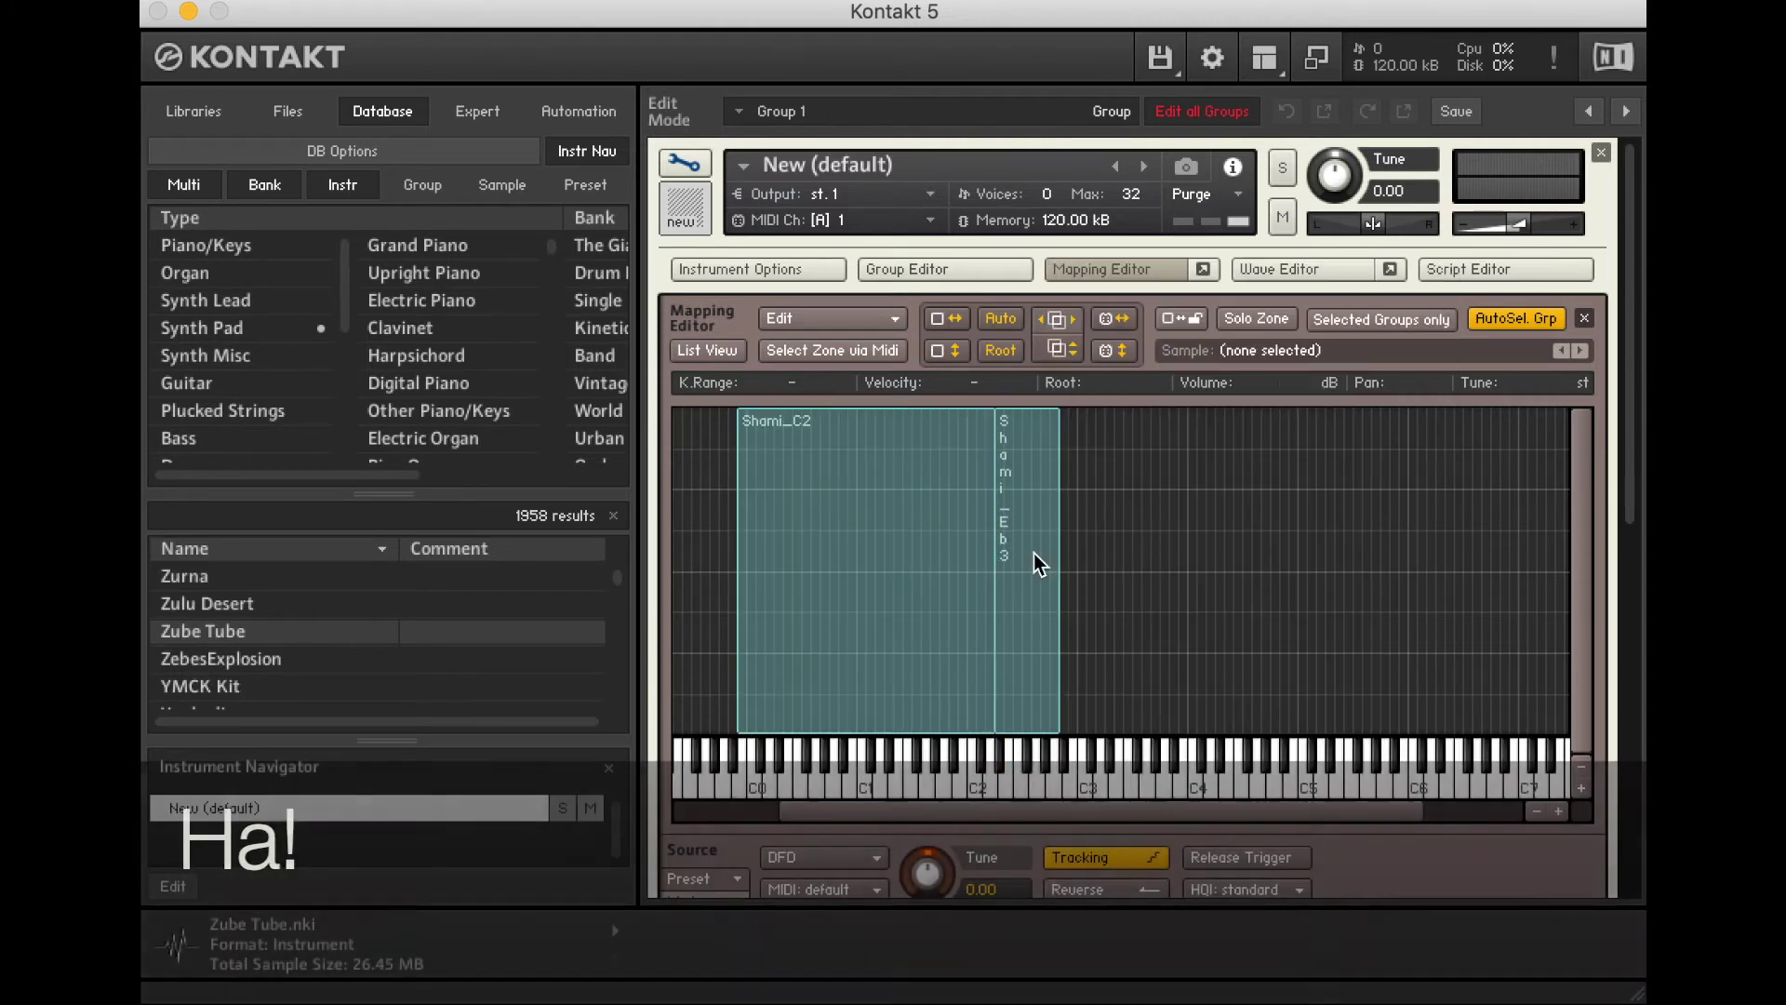
key(Delete)
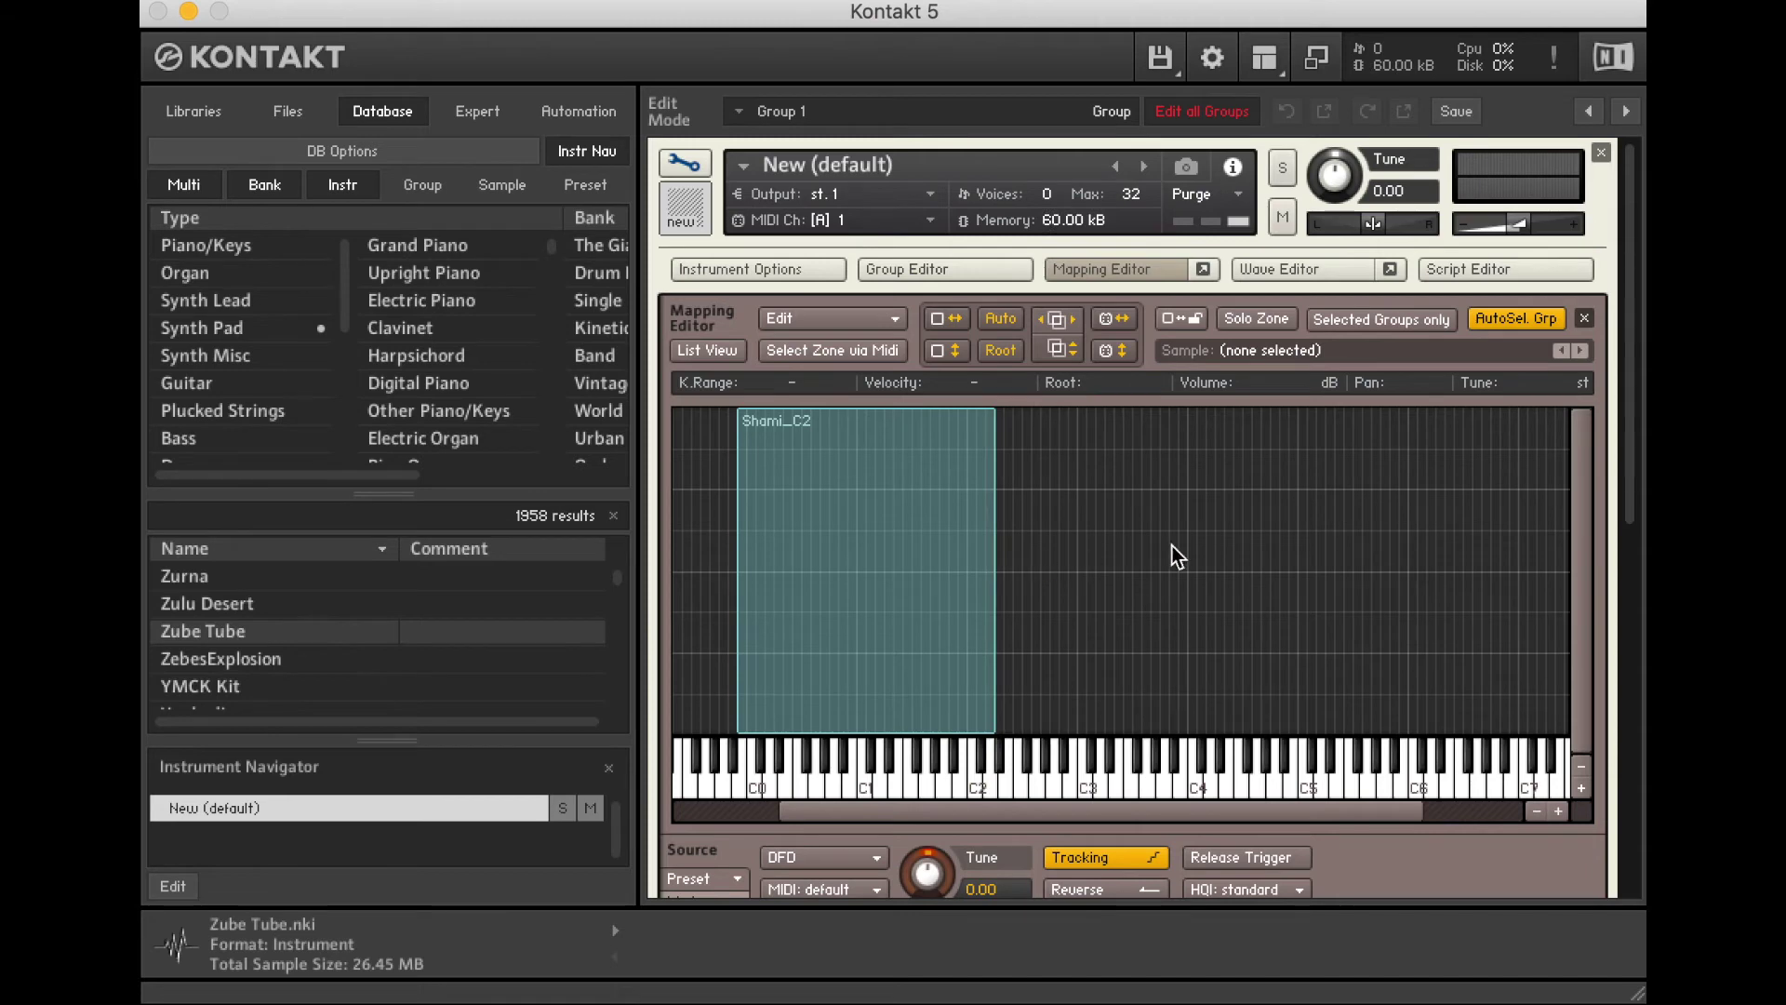
key(super+Tab)
drag(1529, 659, 997, 572)
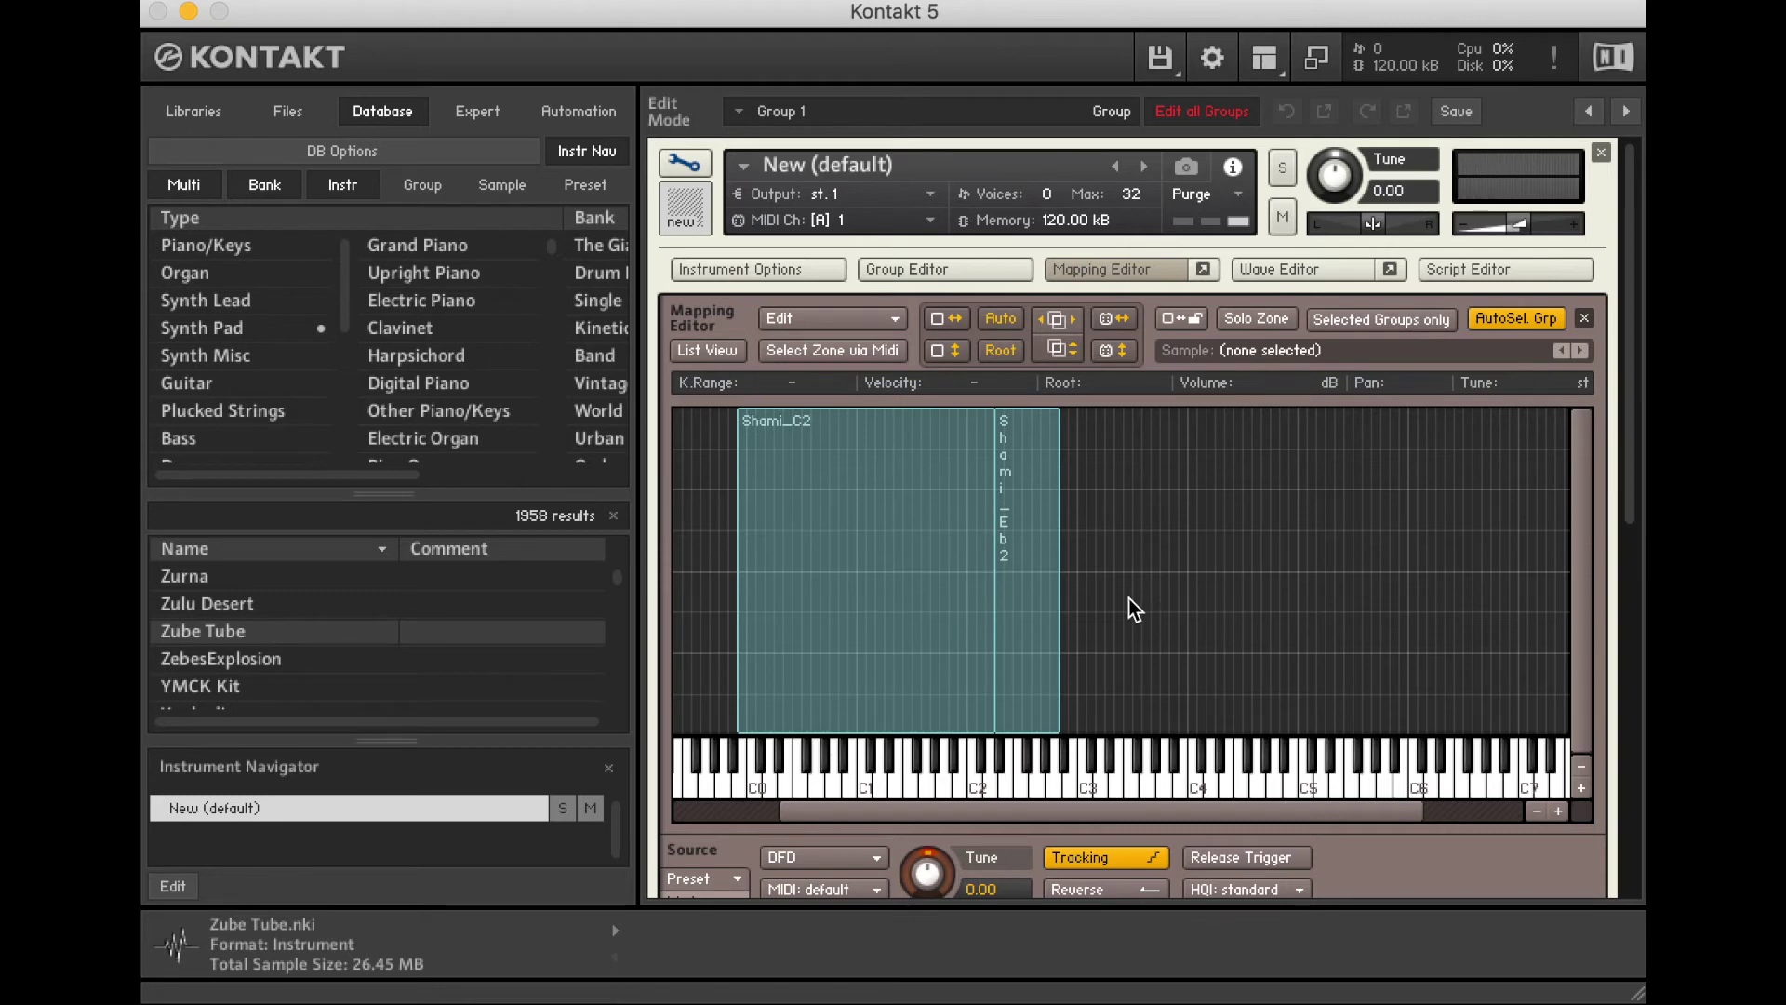
Narrow the Shami_Eb2 zone to cover D#2–E2.
key(super+Tab)
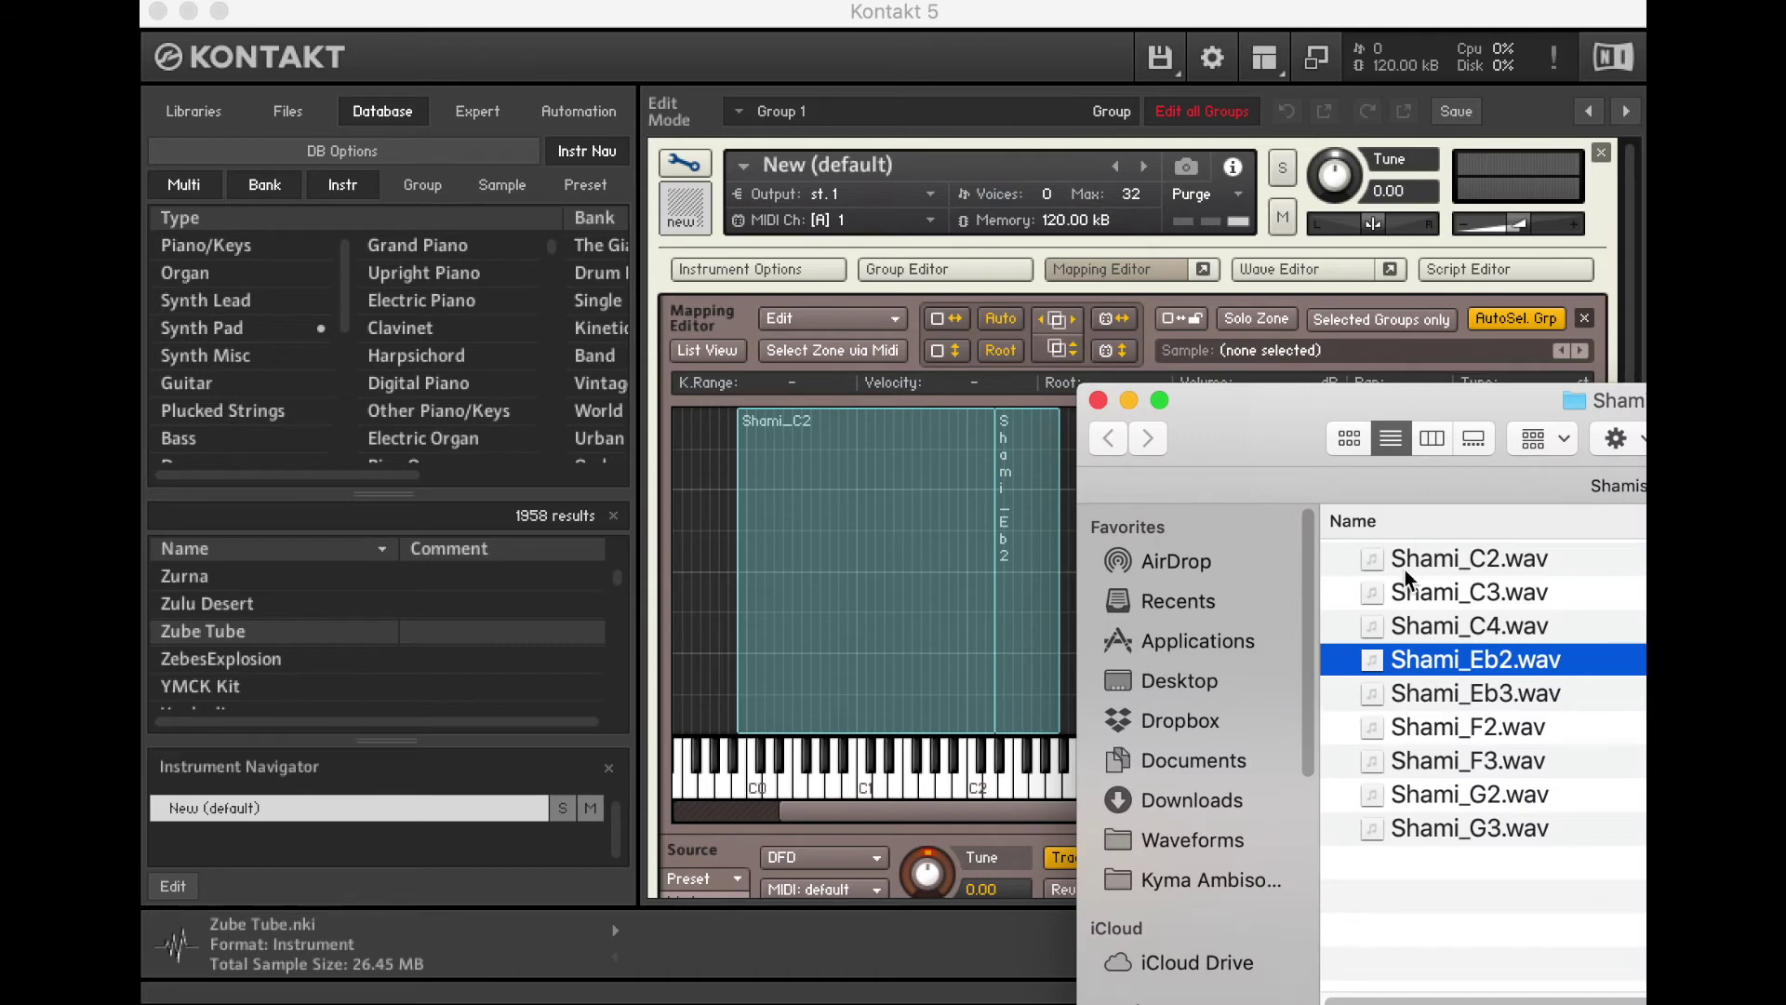
click(1480, 735)
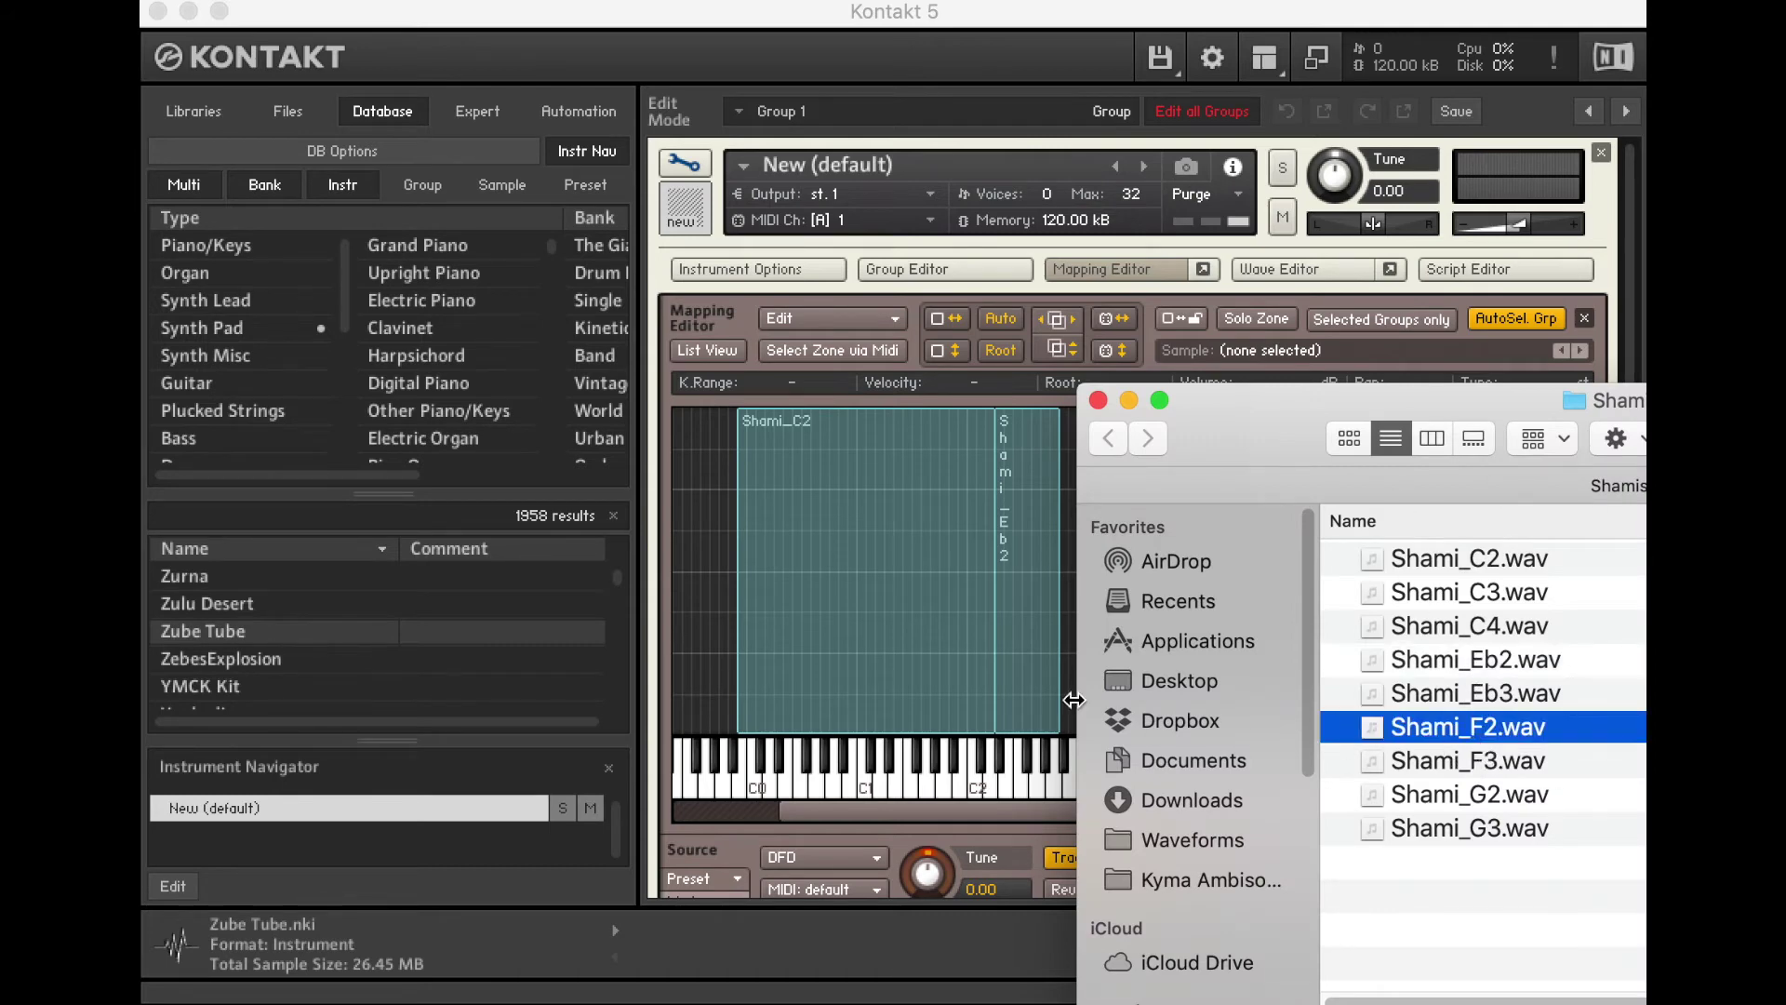
key(super+Tab)
click(981, 640)
click(1062, 640)
drag(1062, 640, 1013, 642)
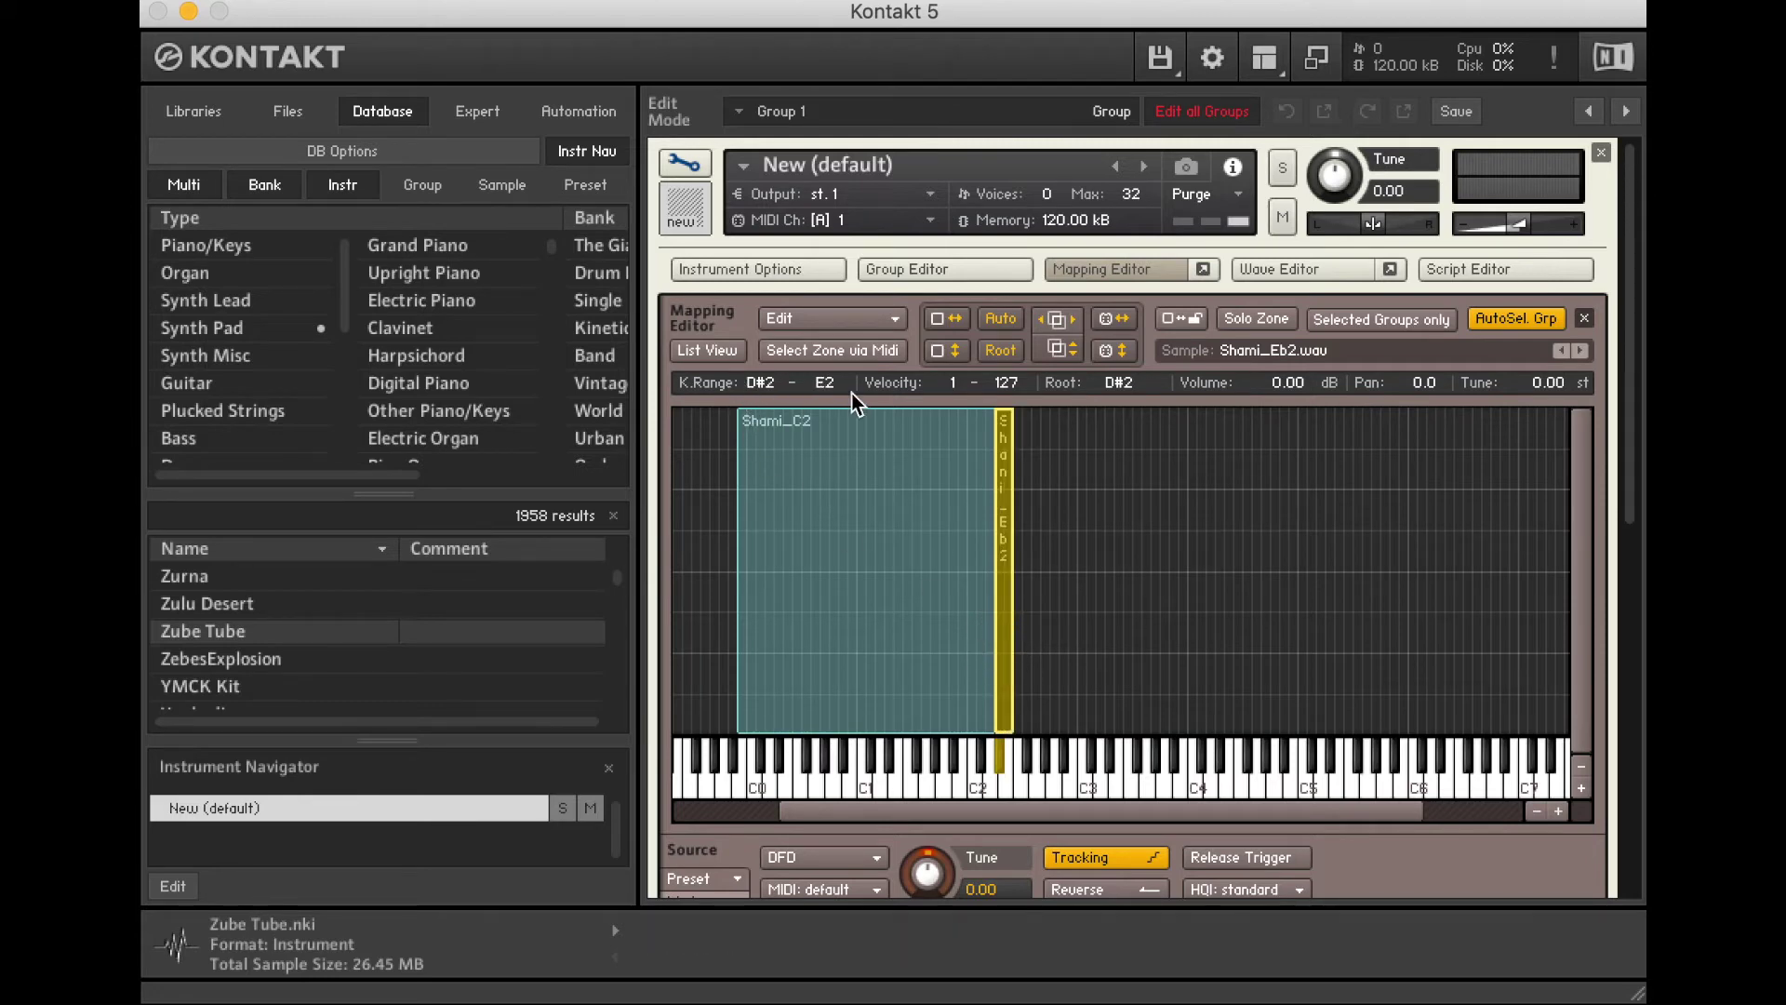
Add Shami_F2.wav and Shami_G2.wav as zones above Shami_Eb2, G2 spanning G2–C3.
key(super+Tab)
drag(1428, 733, 1019, 679)
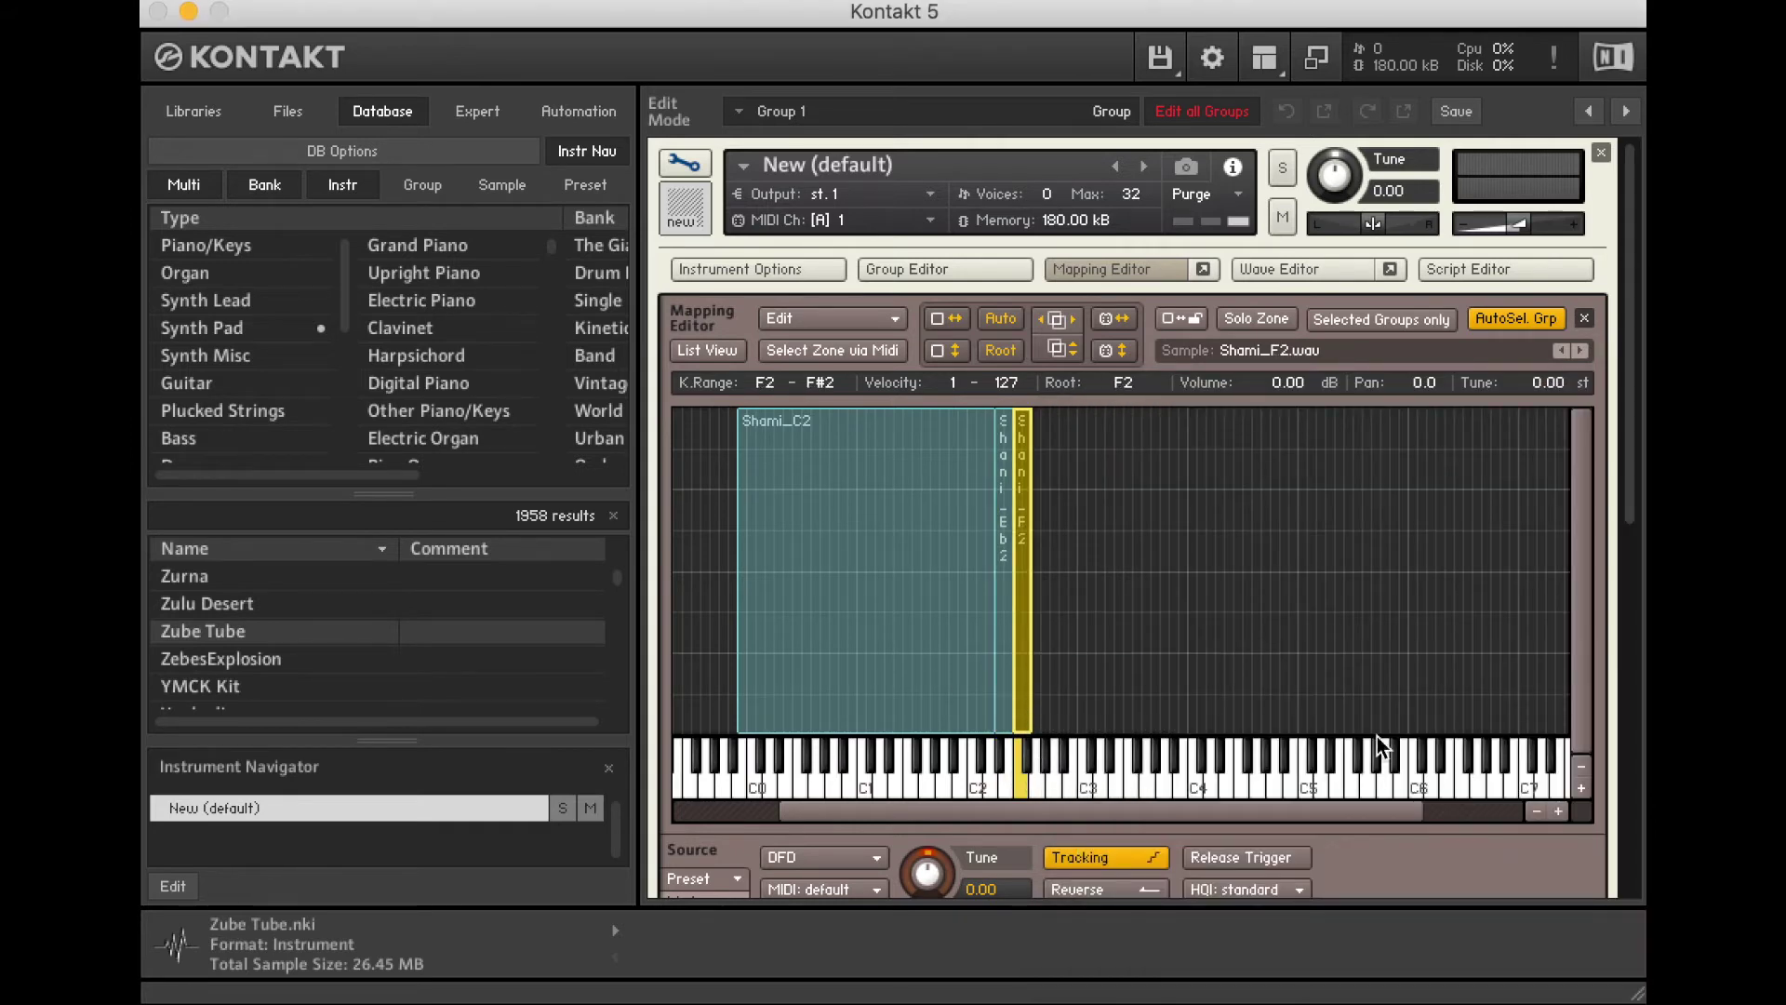
key(super+Tab)
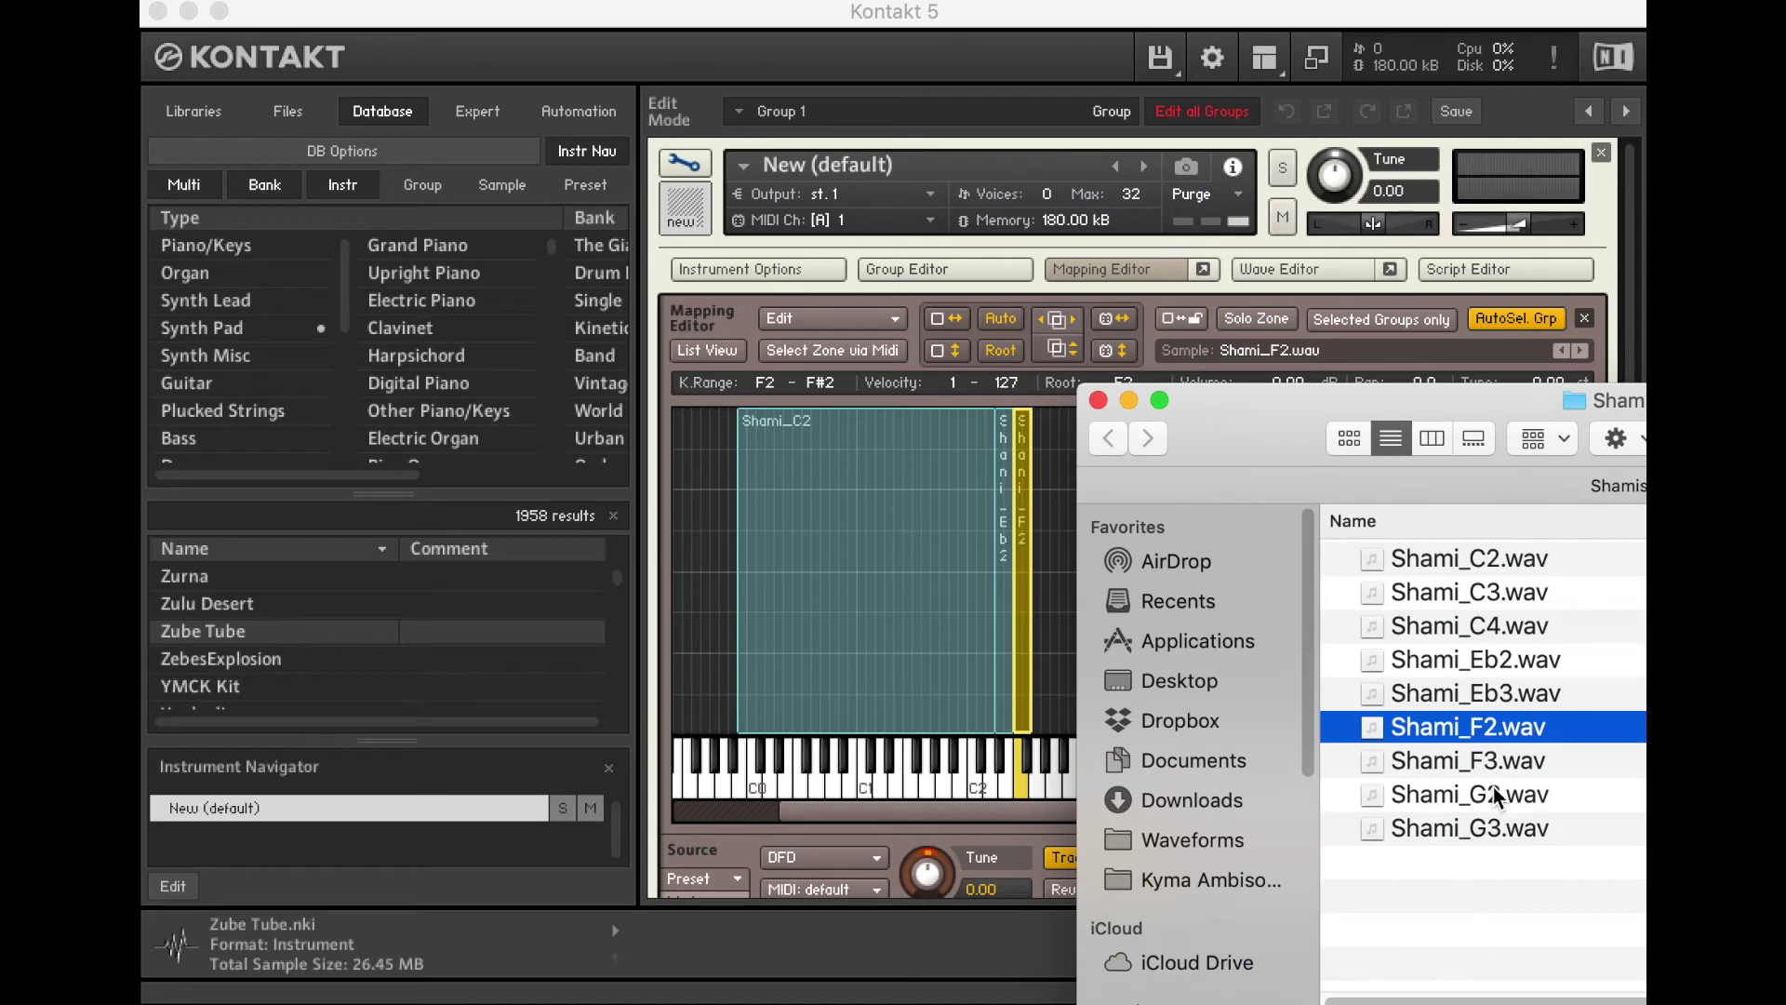
drag(1510, 795, 1035, 596)
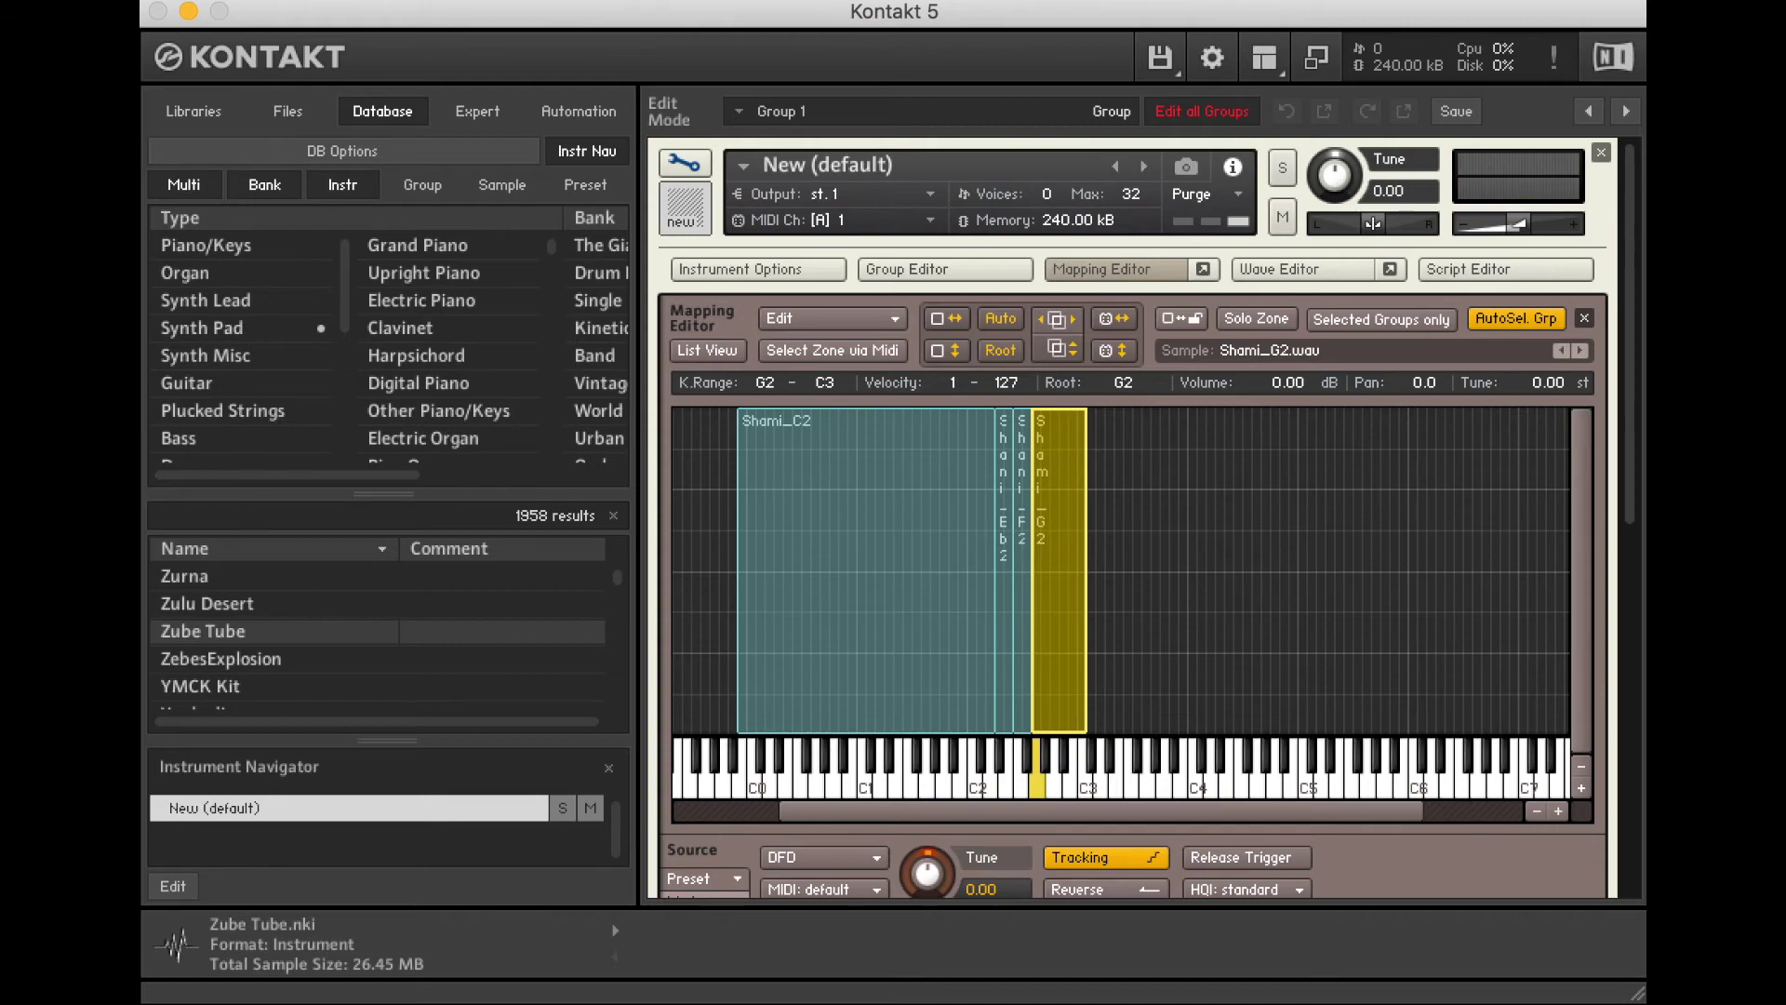
key(super+Tab)
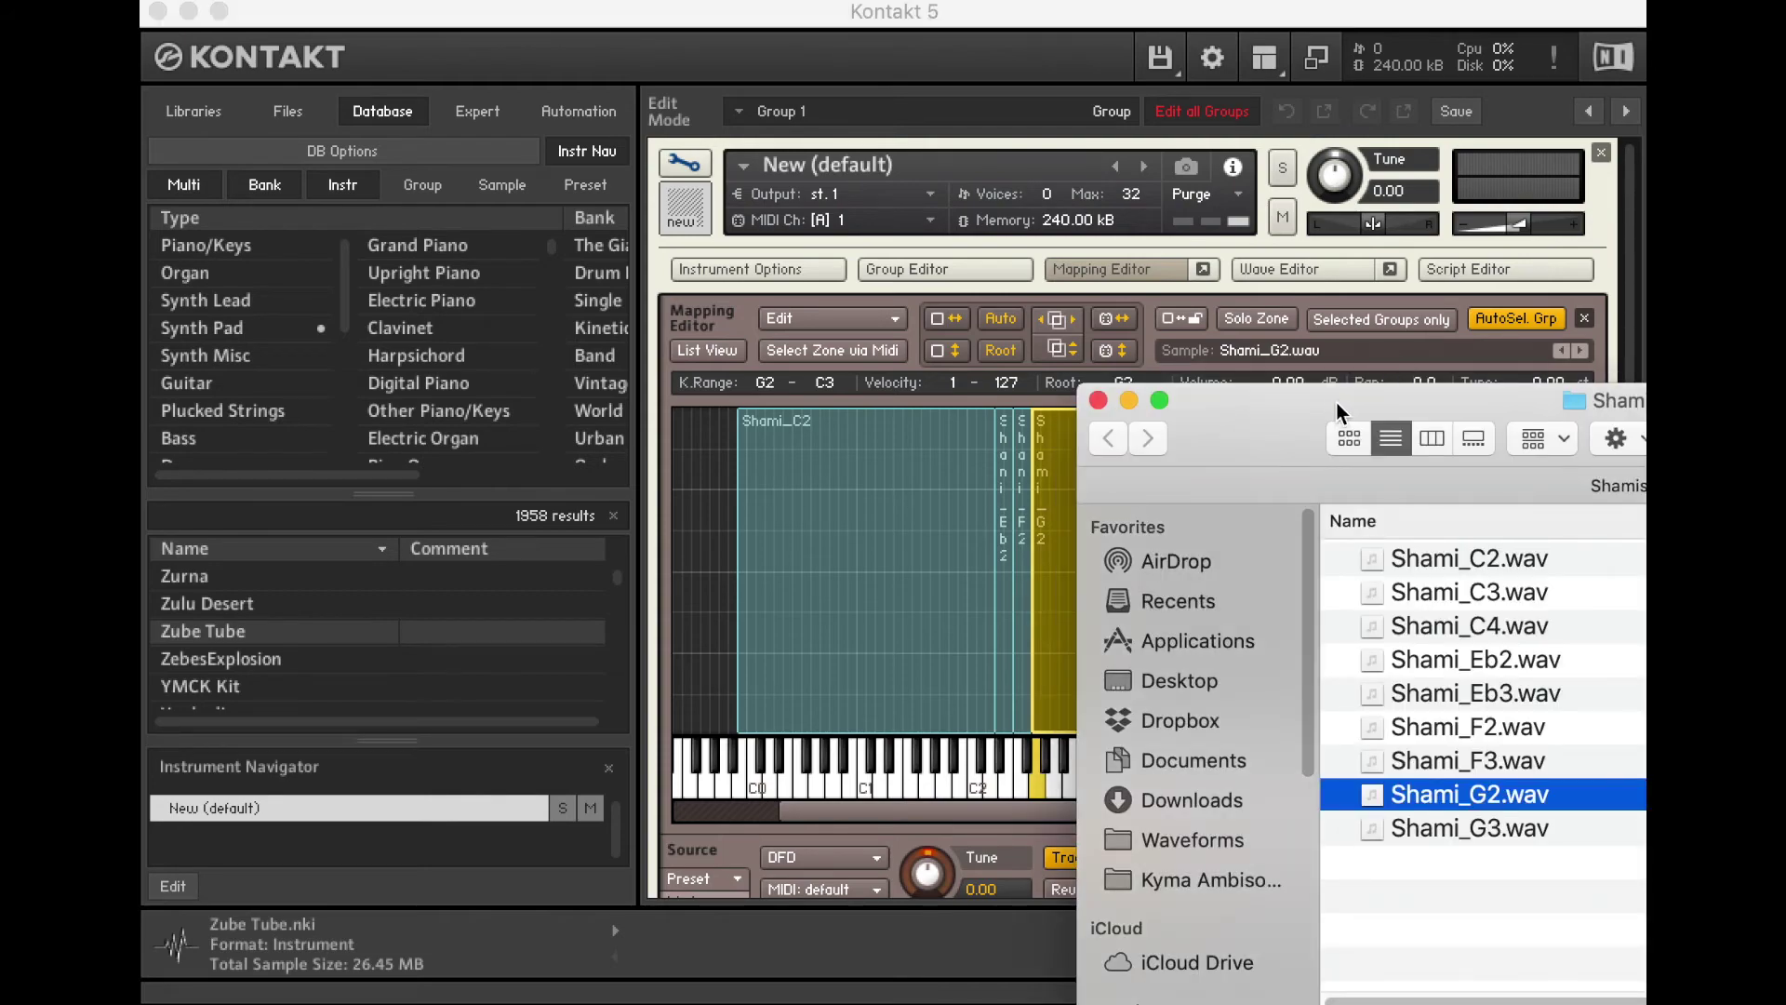
Map Shami_C3.wav as a C3–D3 zone and Shami_Eb3.wav as a D#3–E3 zone.
drag(1336, 400, 1420, 314)
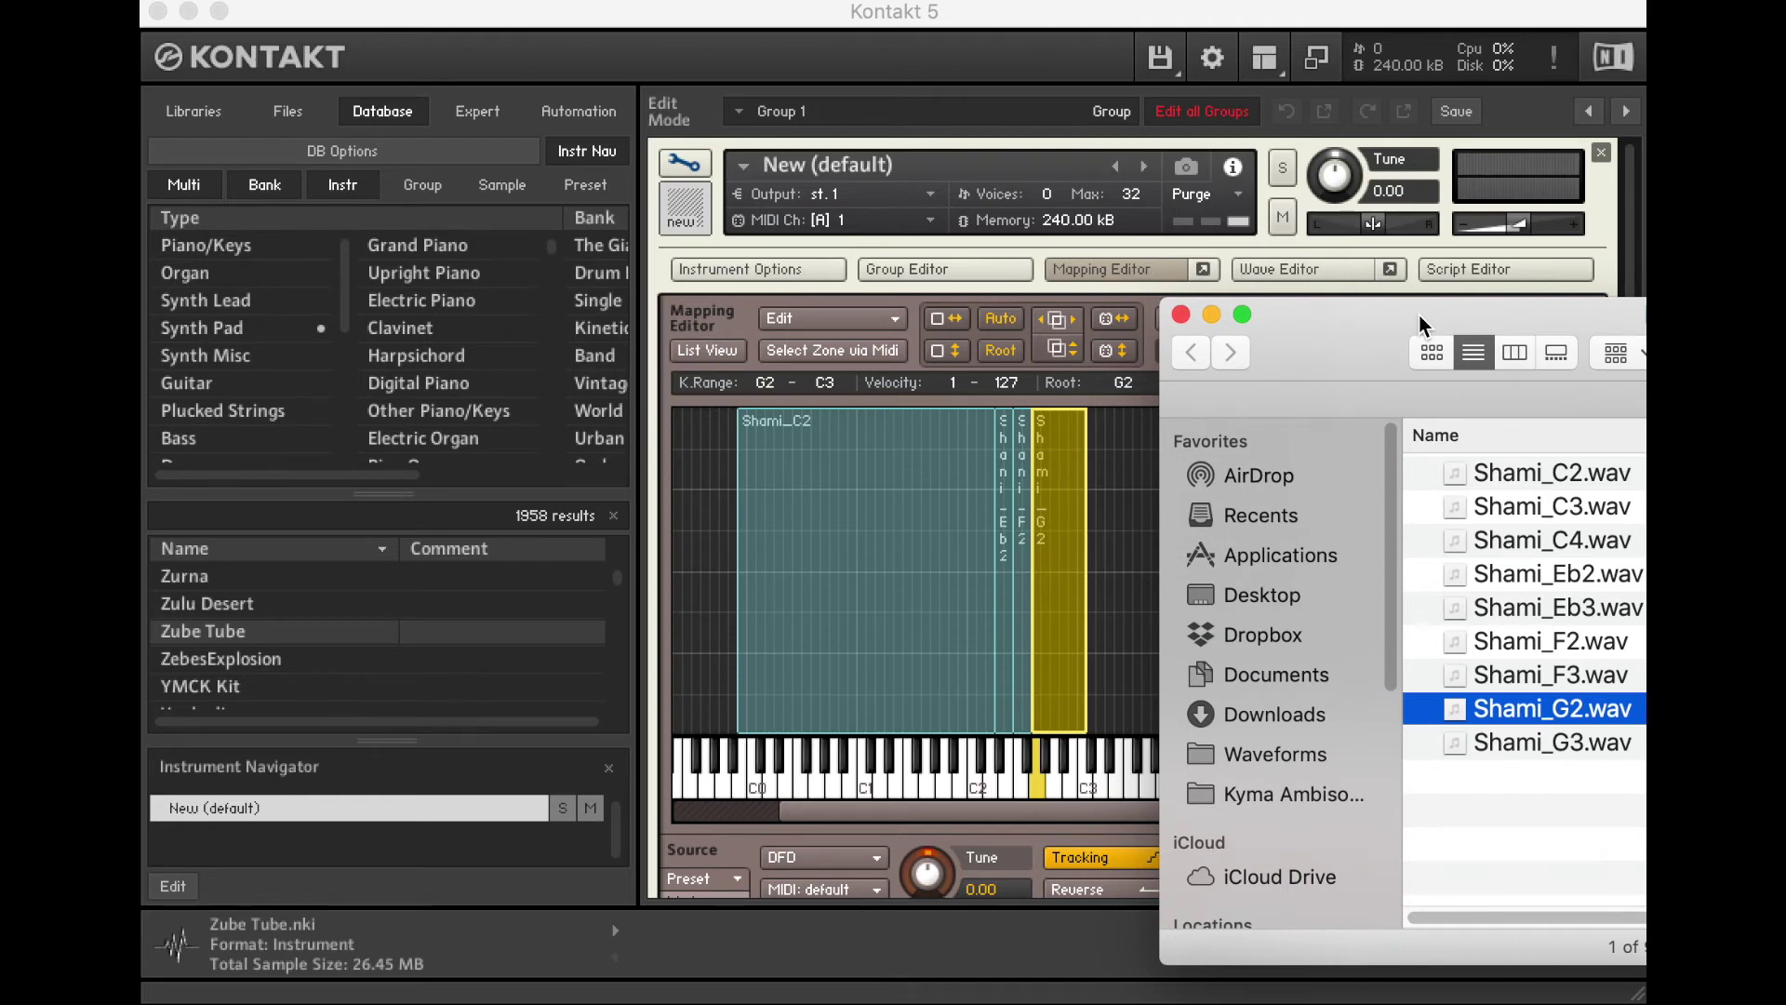
drag(1576, 506, 1102, 589)
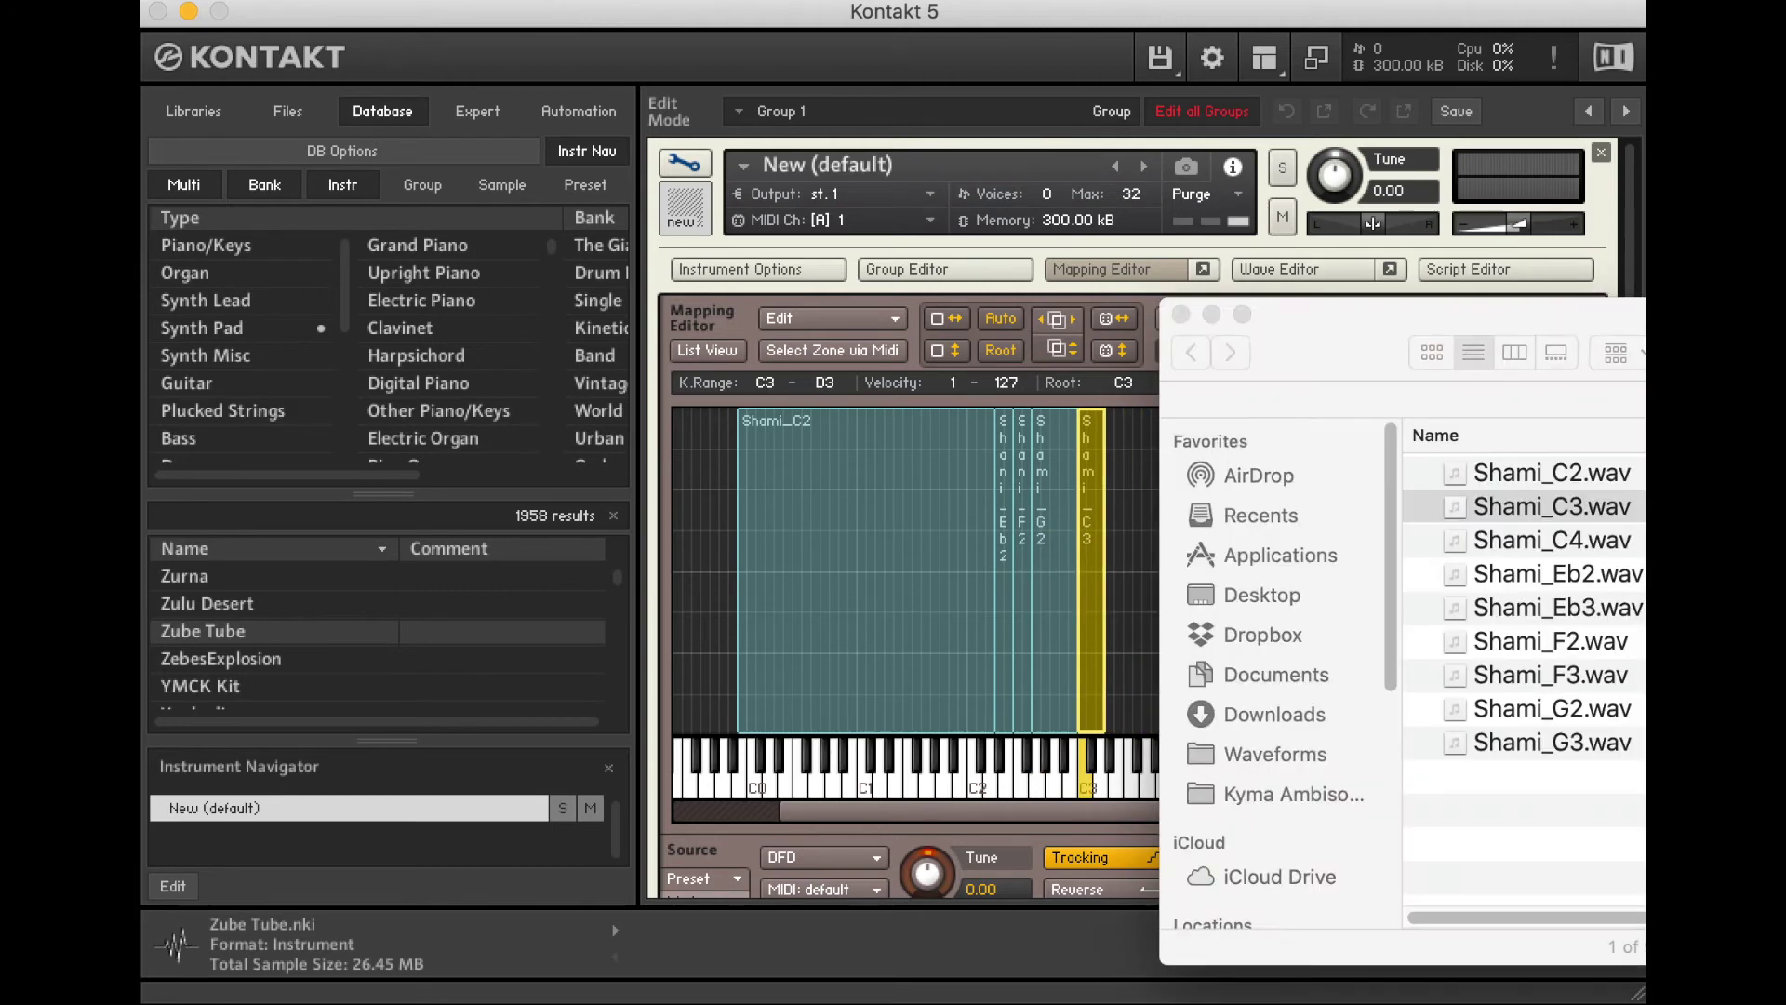
click(1589, 555)
click(1570, 572)
click(1573, 608)
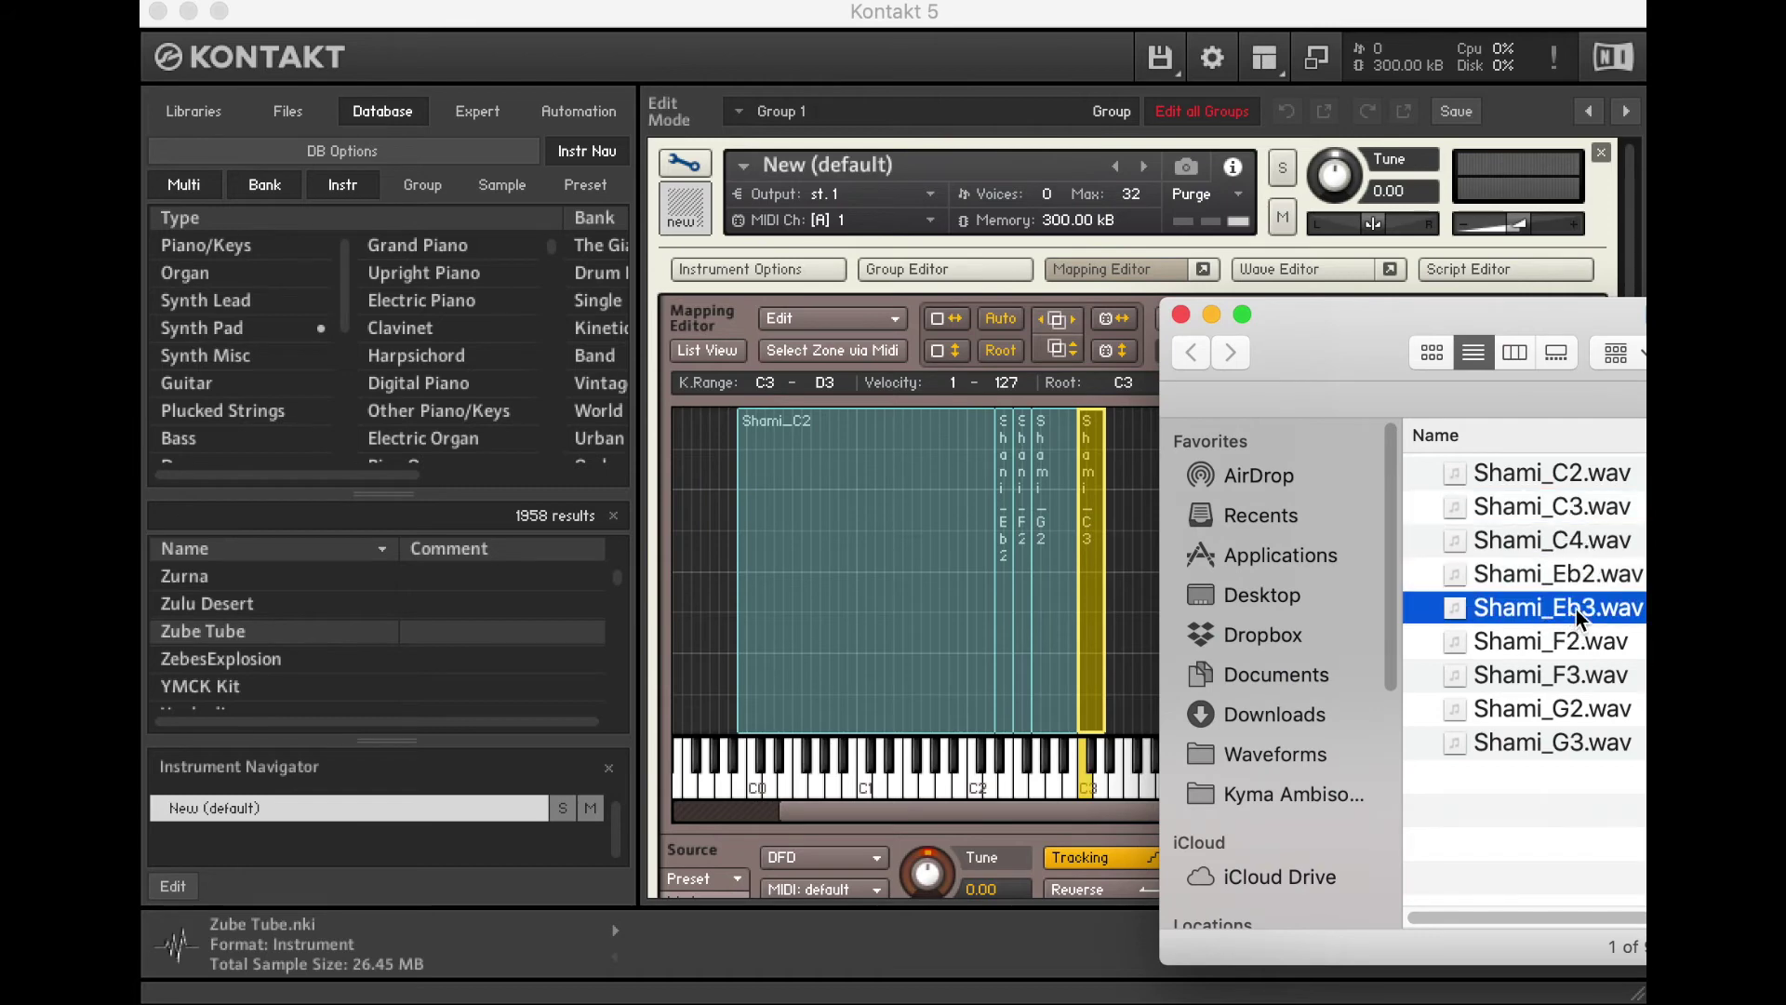
drag(1576, 611, 1115, 573)
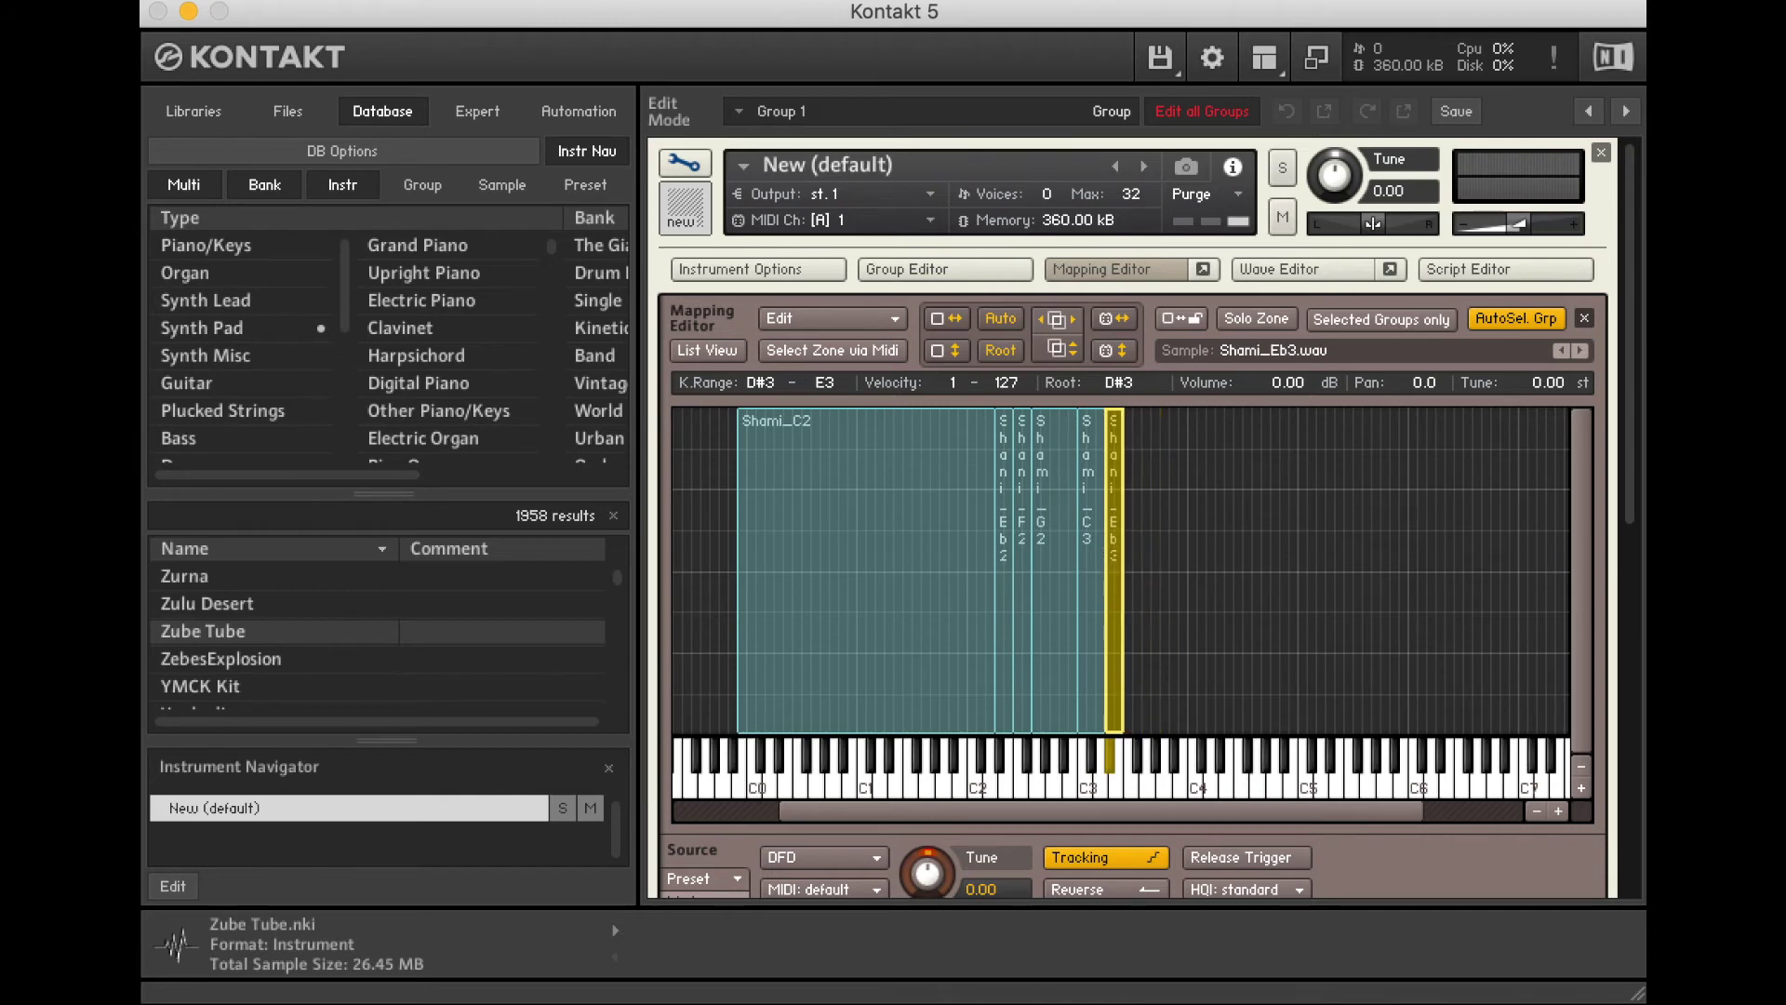
key(super+Tab)
click(1544, 644)
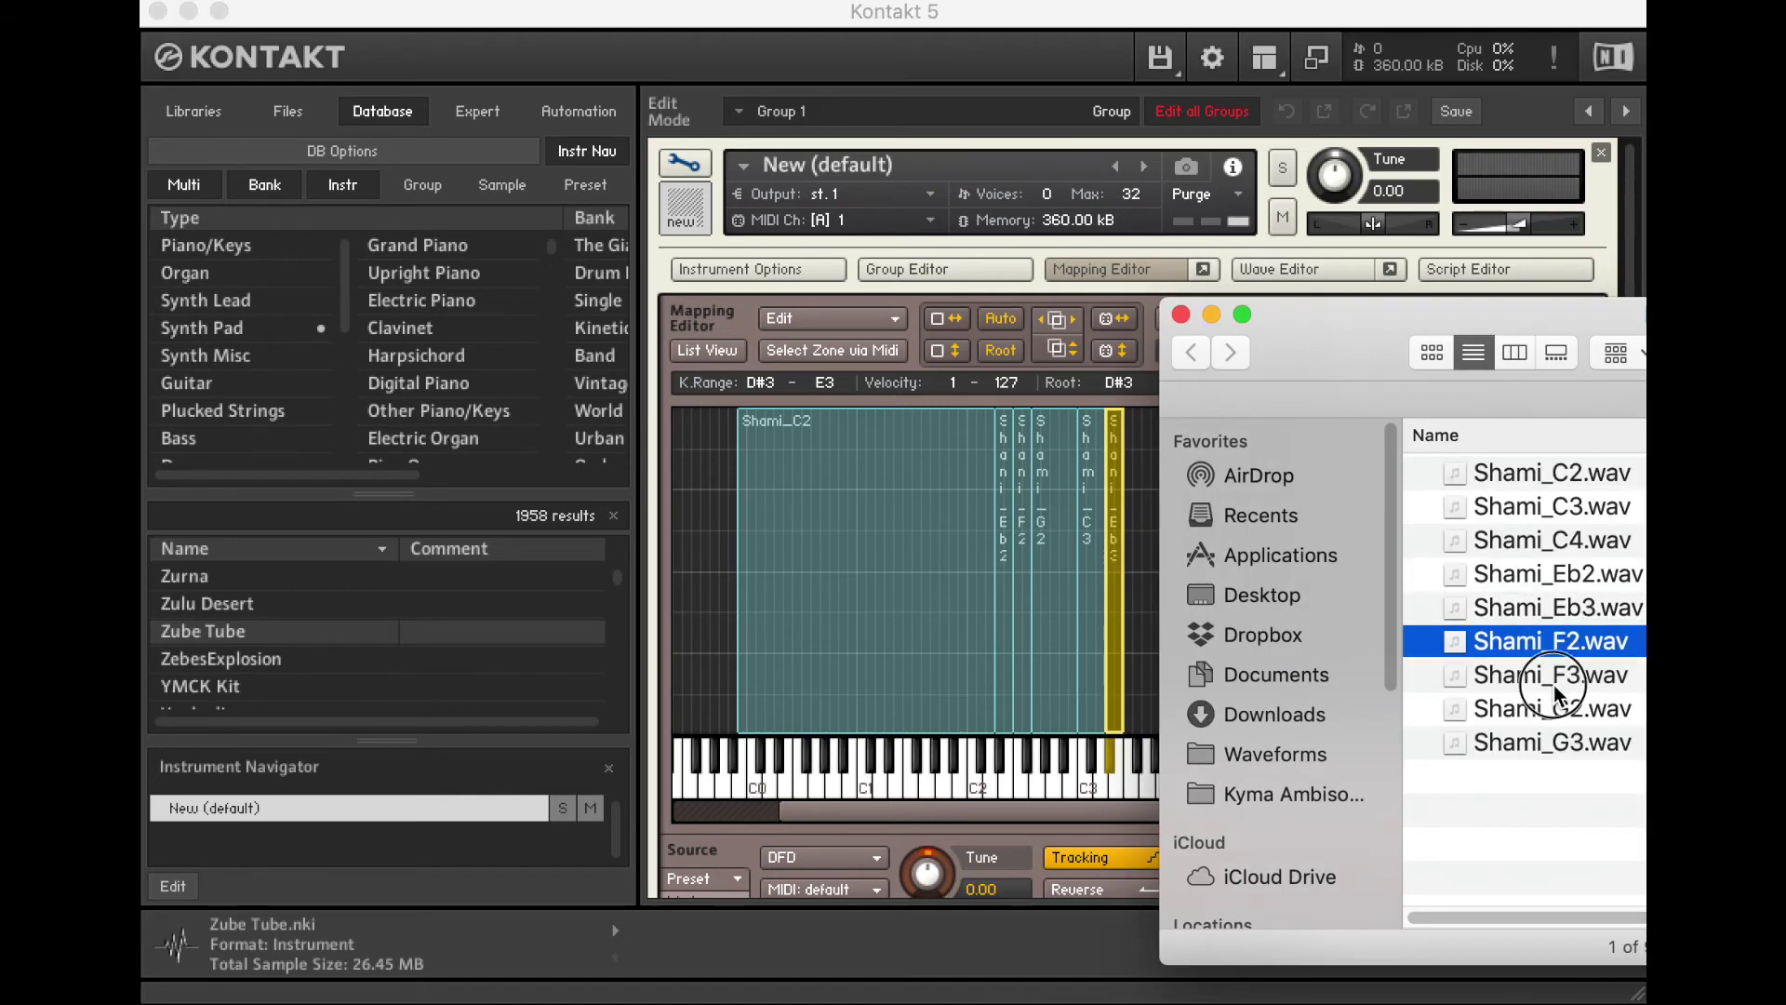
Map Shami_F3.wav narrowed to F3–F#3, then Shami_G3.wav as a G3–A3 zone.
drag(1556, 694, 1137, 616)
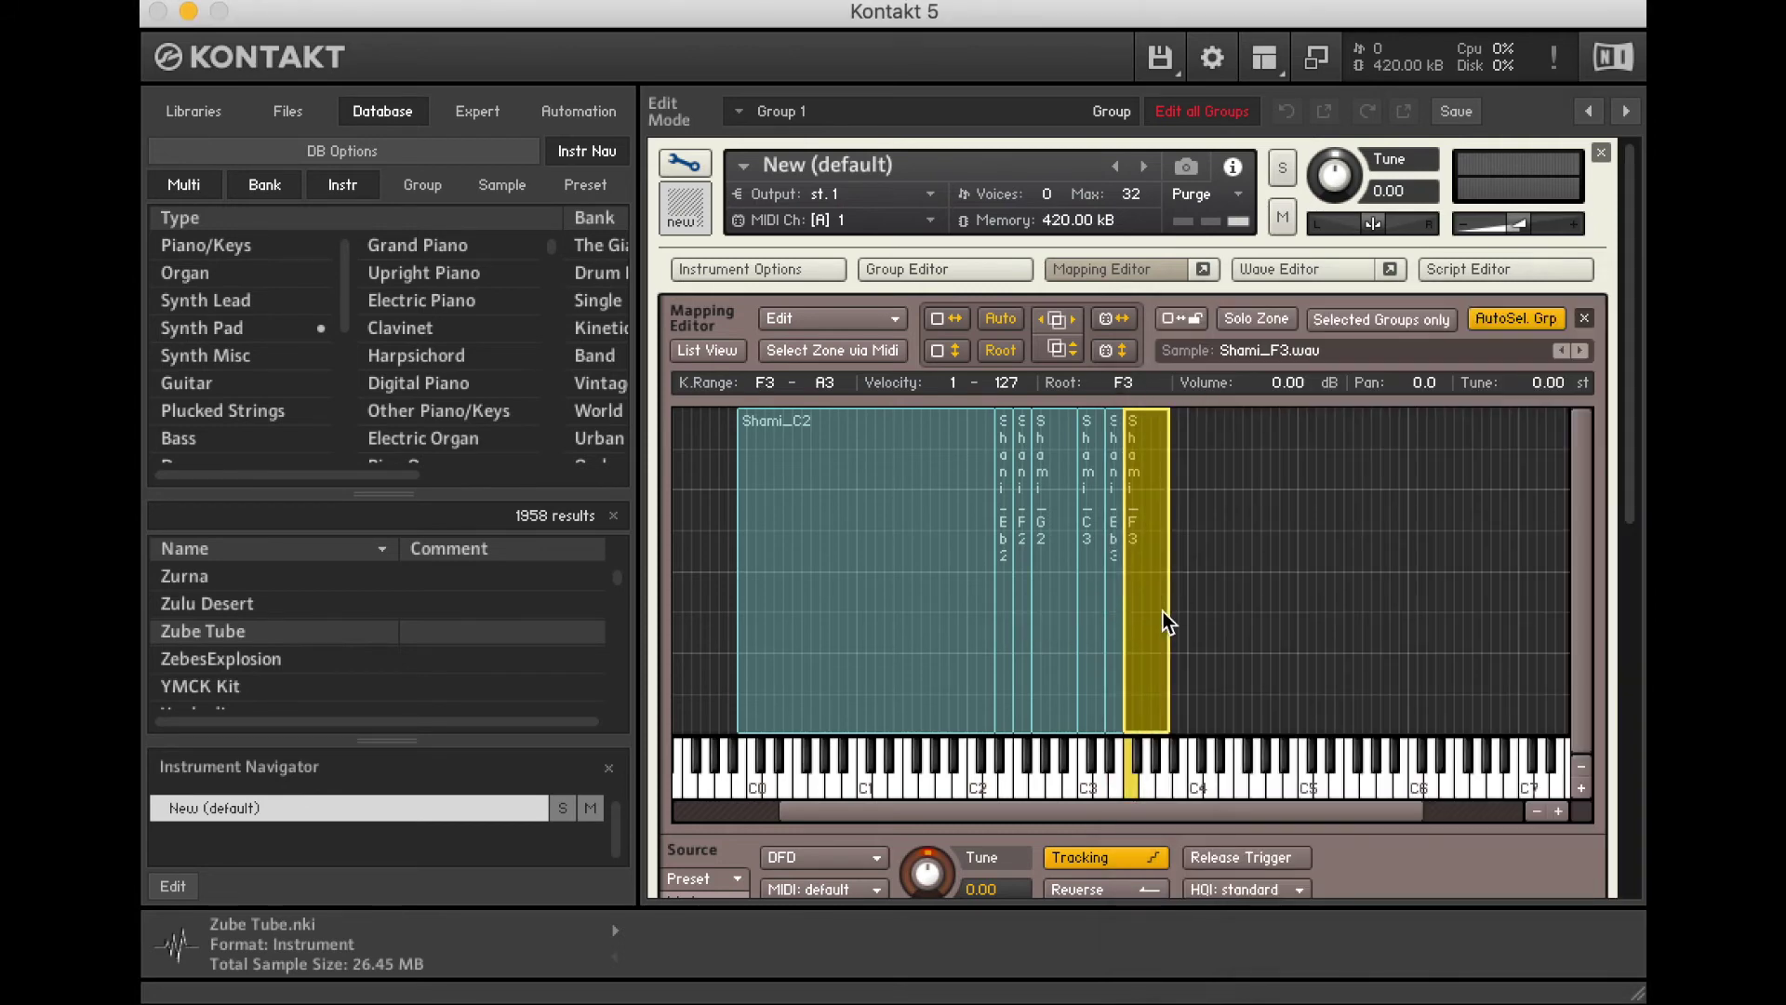
drag(1164, 607, 1132, 617)
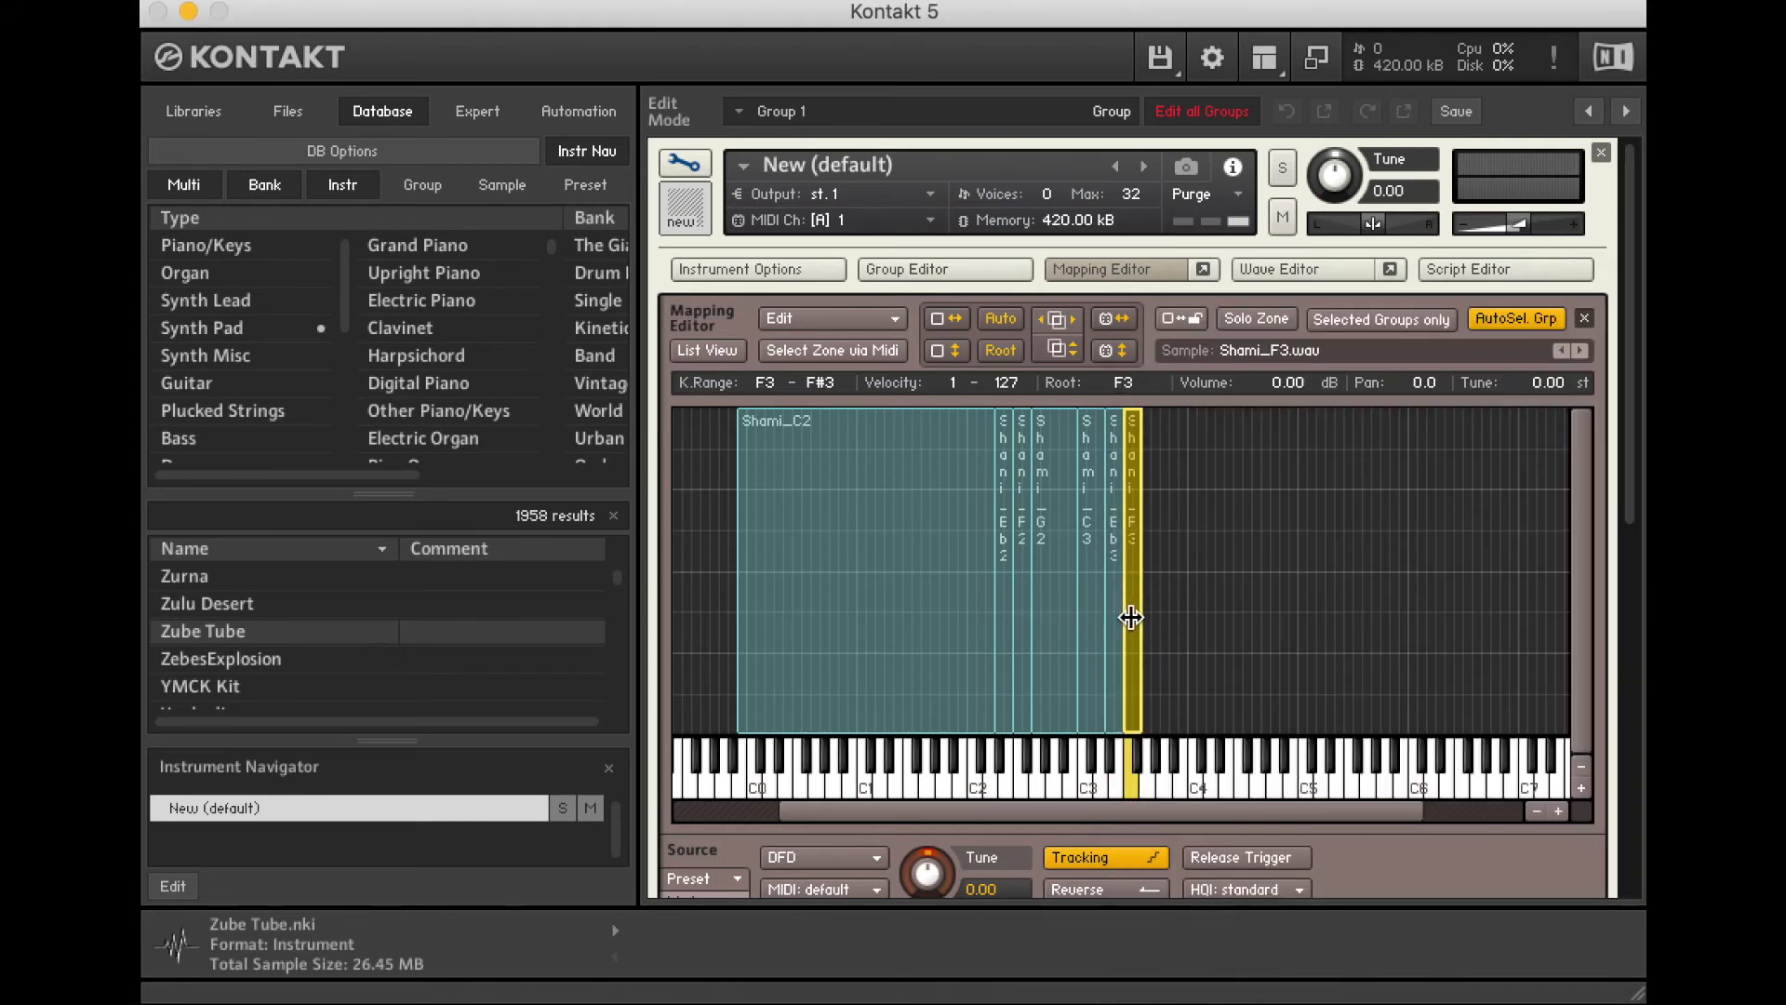
key(super+Tab)
drag(1582, 745, 1148, 650)
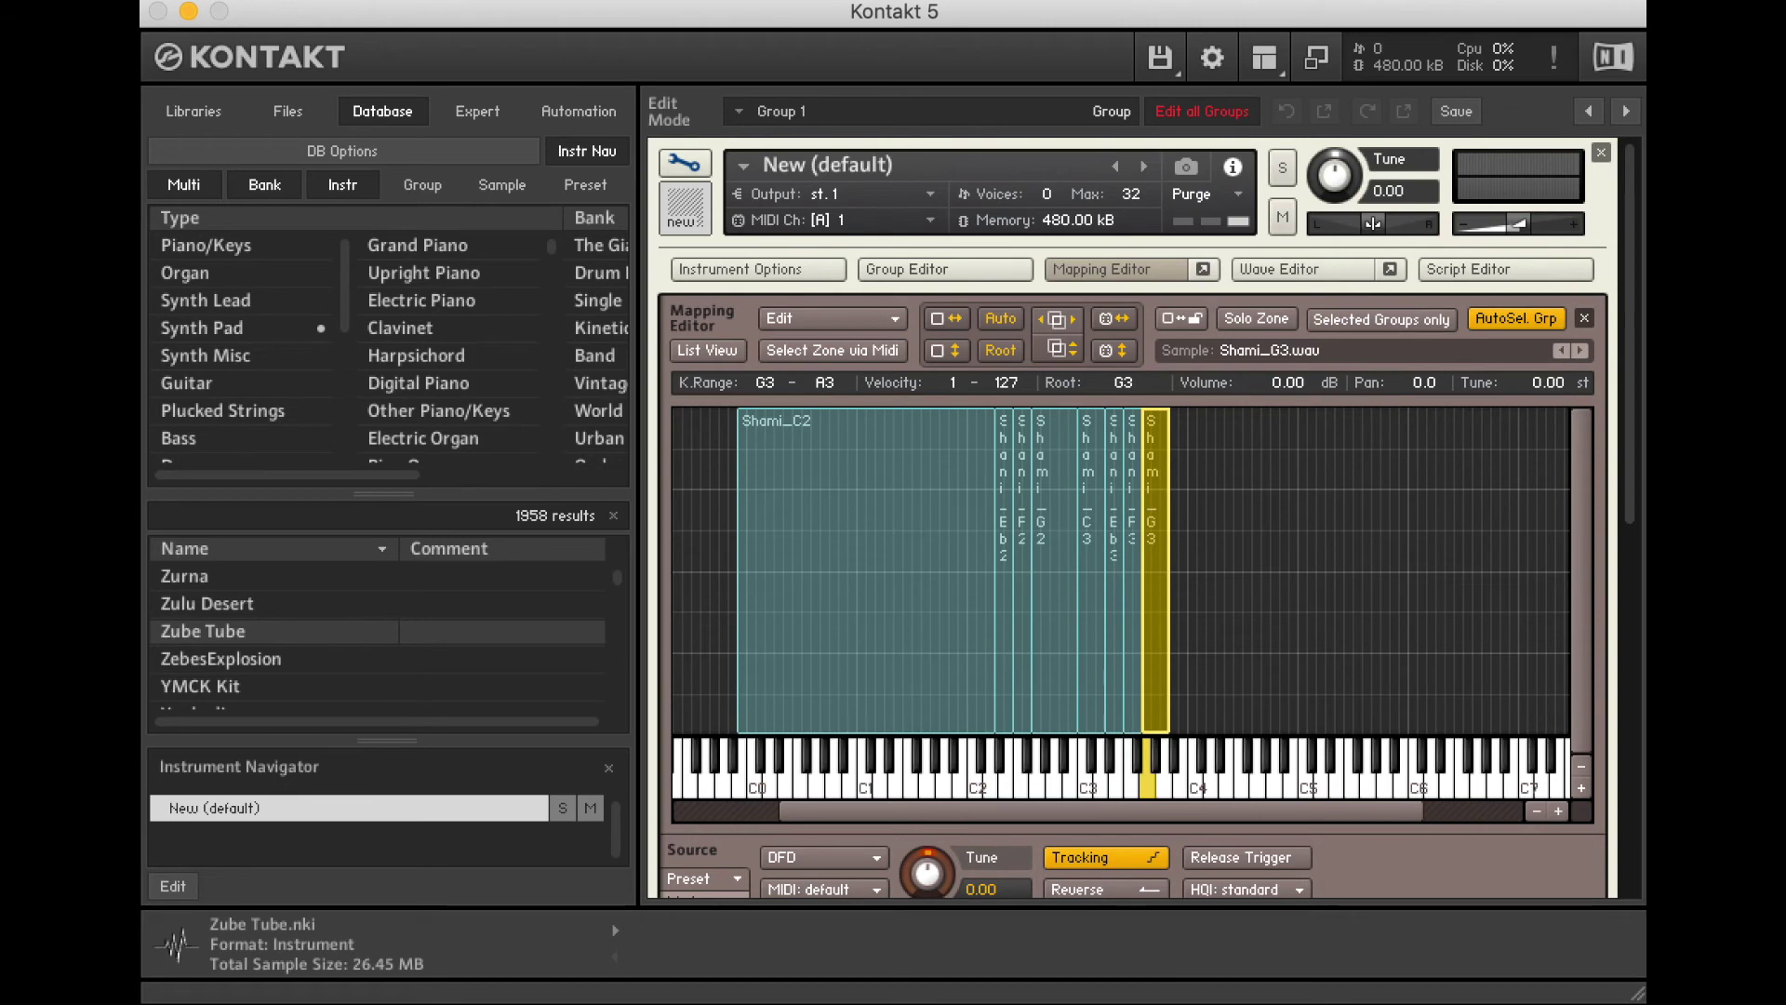
key(super+Tab)
Enlarge the sample folder window and drop Shami_C4.wav into the grid as a new zone.
drag(1332, 351, 1483, 351)
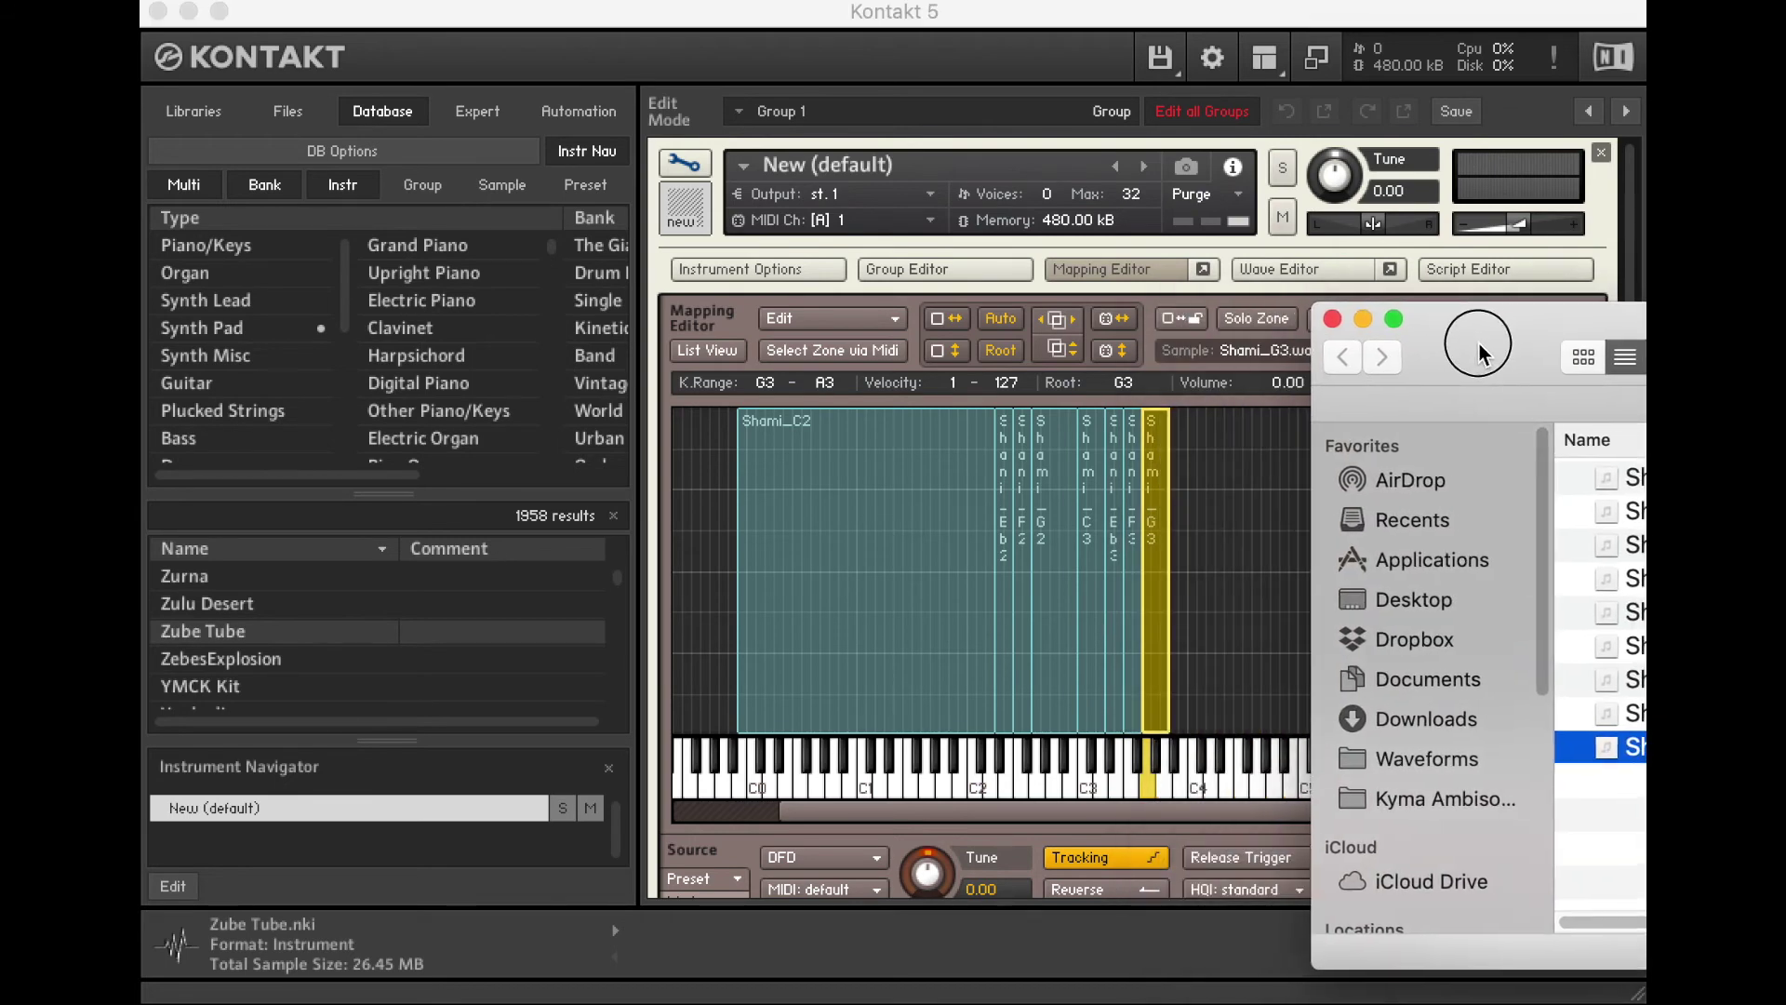
double_click(1483, 351)
drag(590, 478, 579, 557)
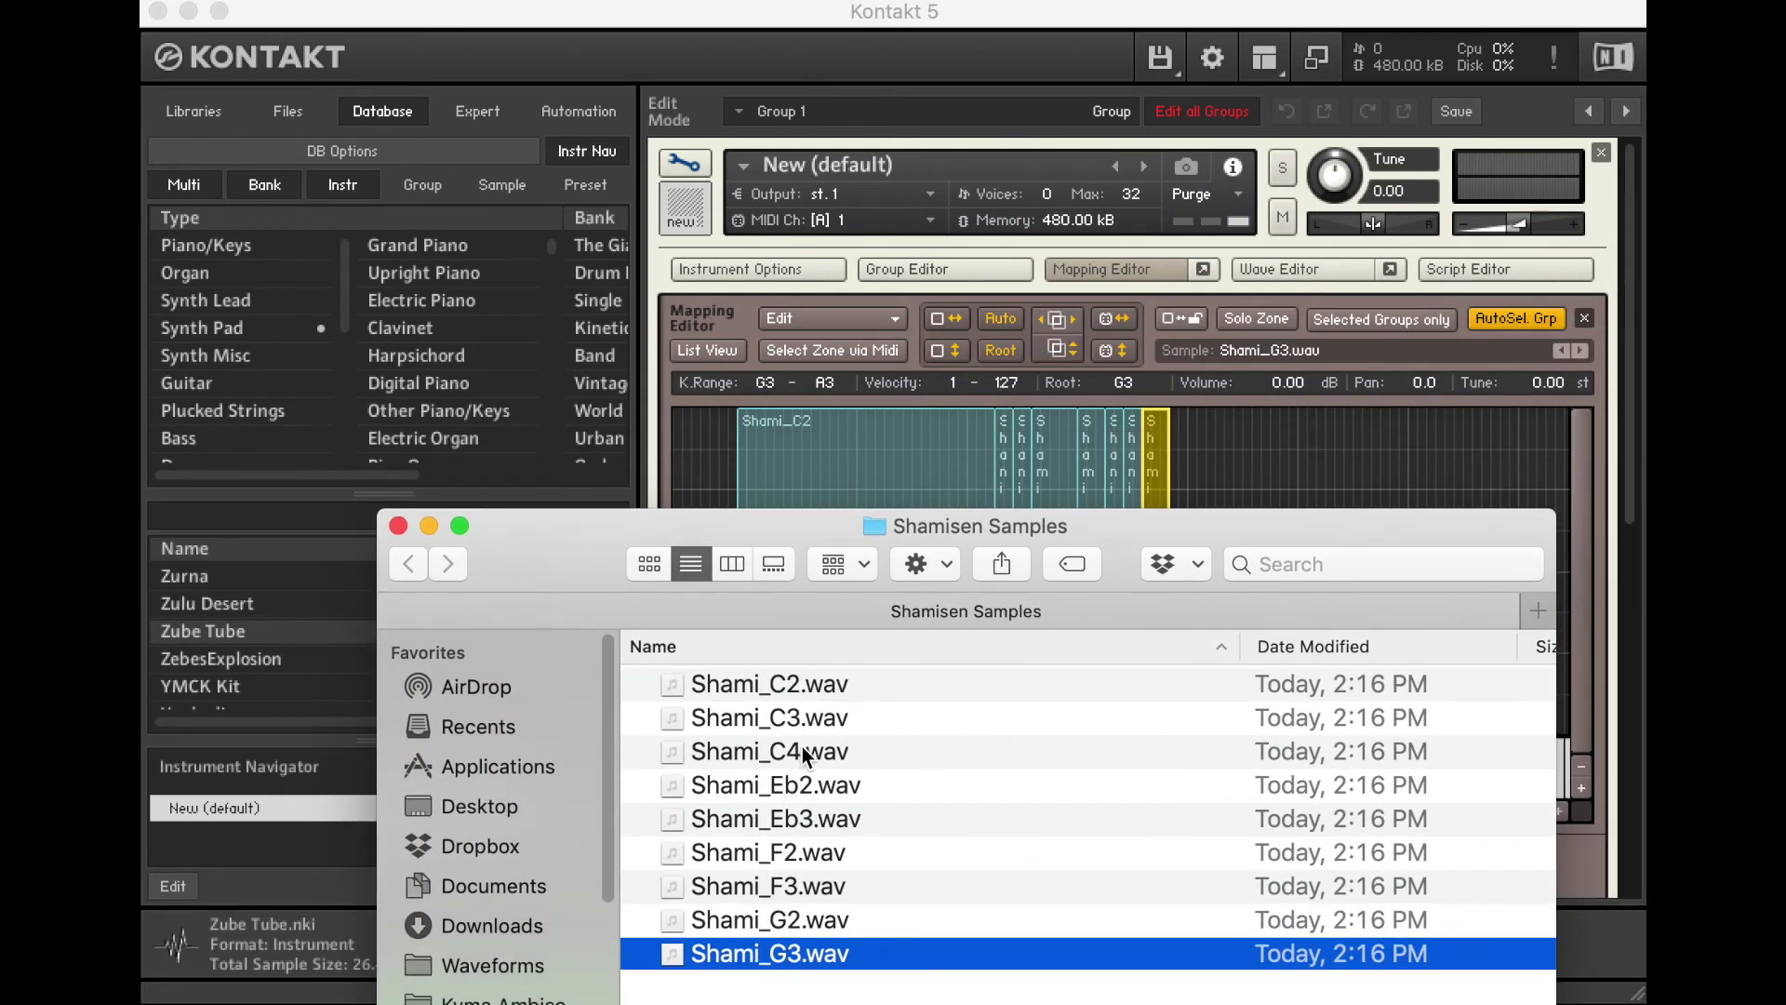
drag(802, 746, 1237, 473)
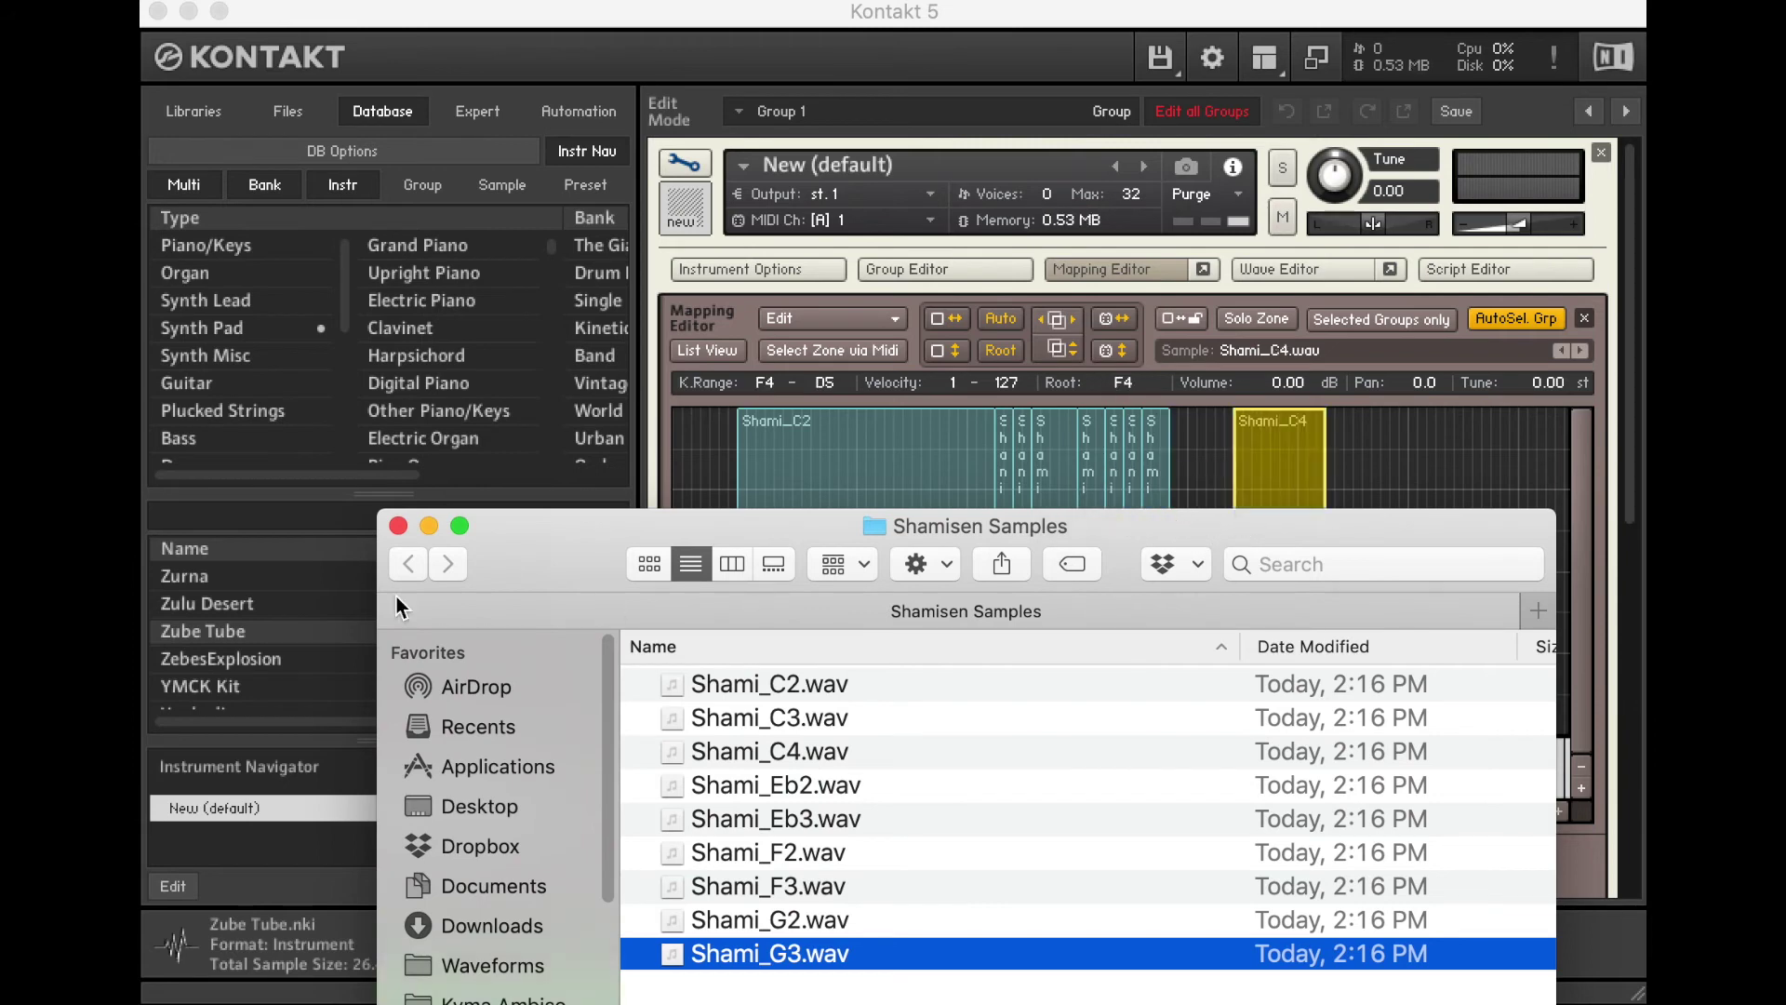
click(398, 526)
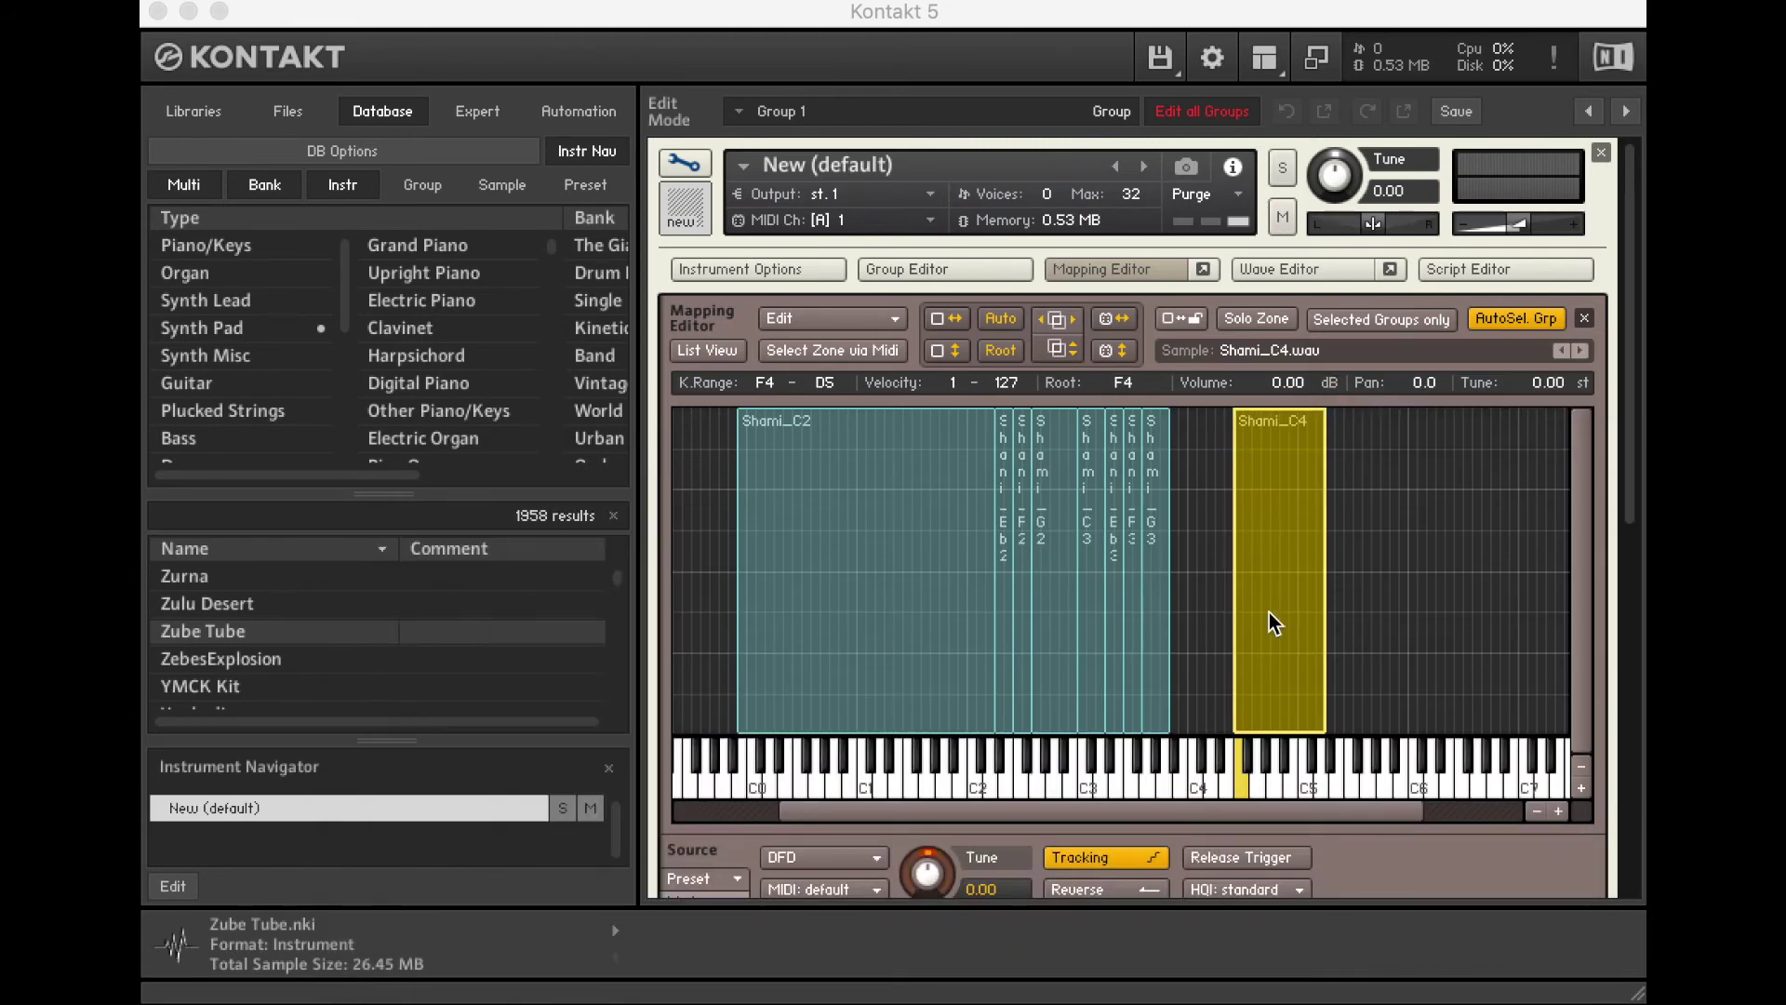
Shift the Shami_C4 zone to start at C4 and extend Shami_G3 up to meet it.
drag(1260, 638, 1211, 638)
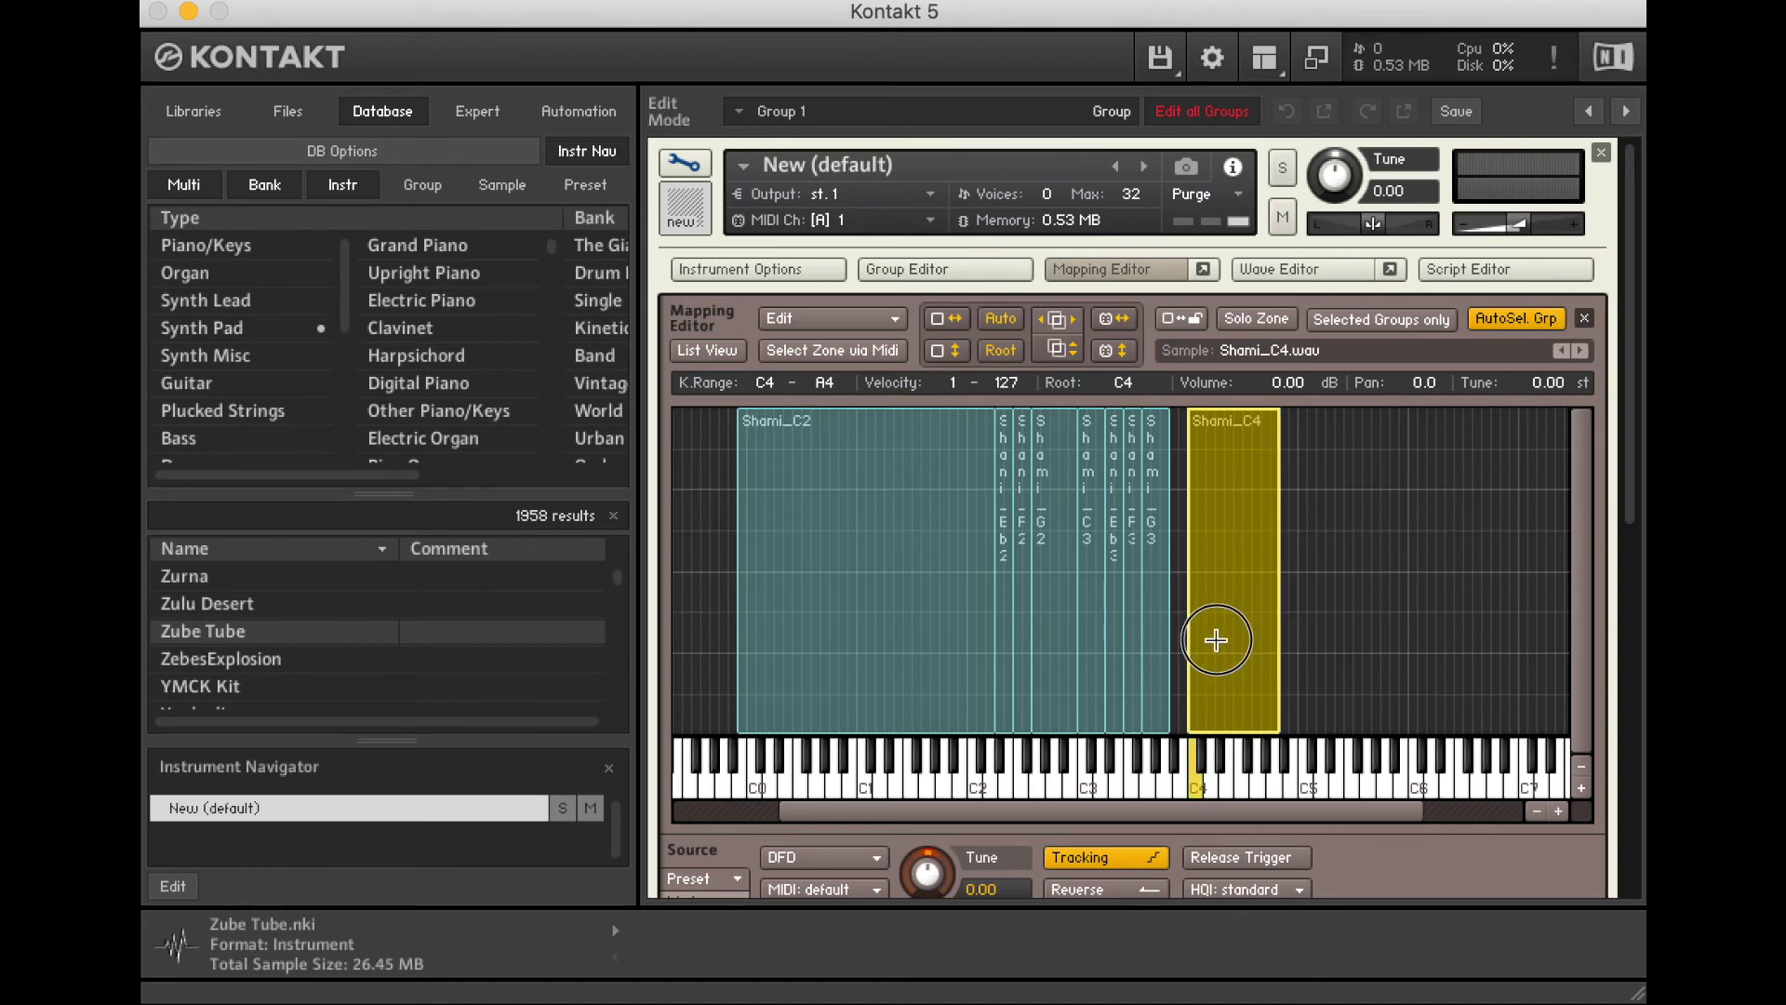
click(1160, 657)
drag(1169, 652, 1500, 633)
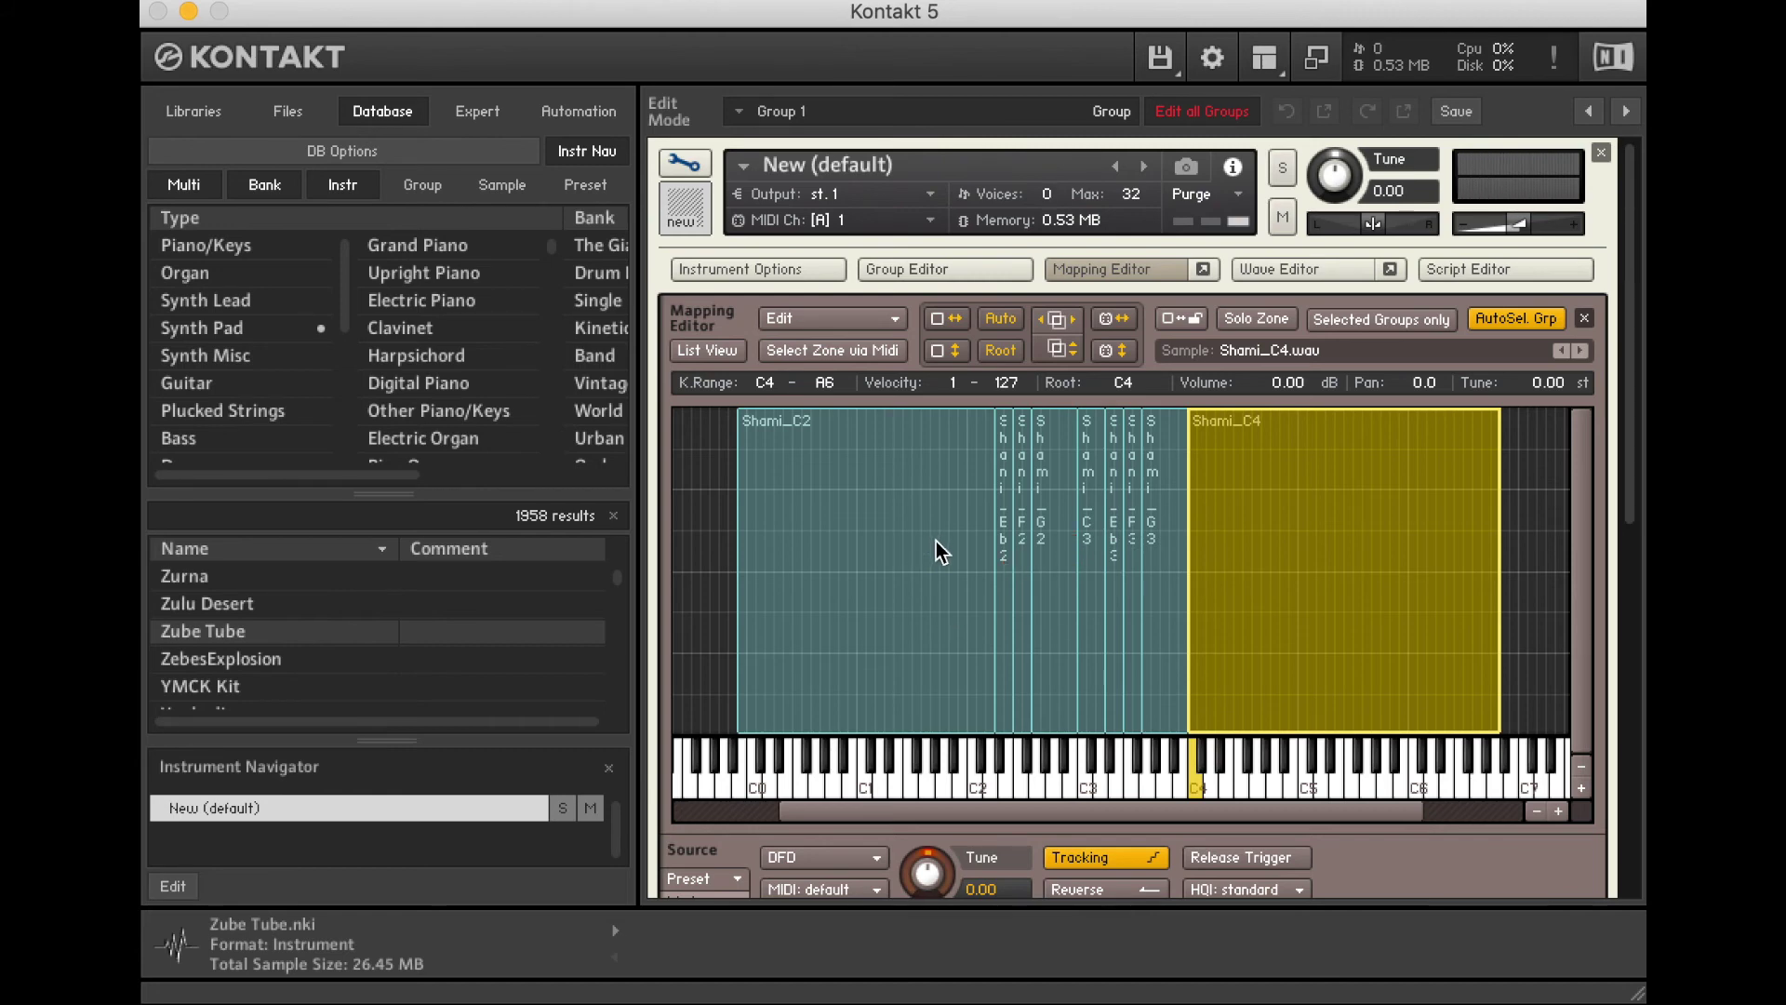
Select the Shami_C2 zone to show its B-1–D2 key range and C2 root.
click(847, 490)
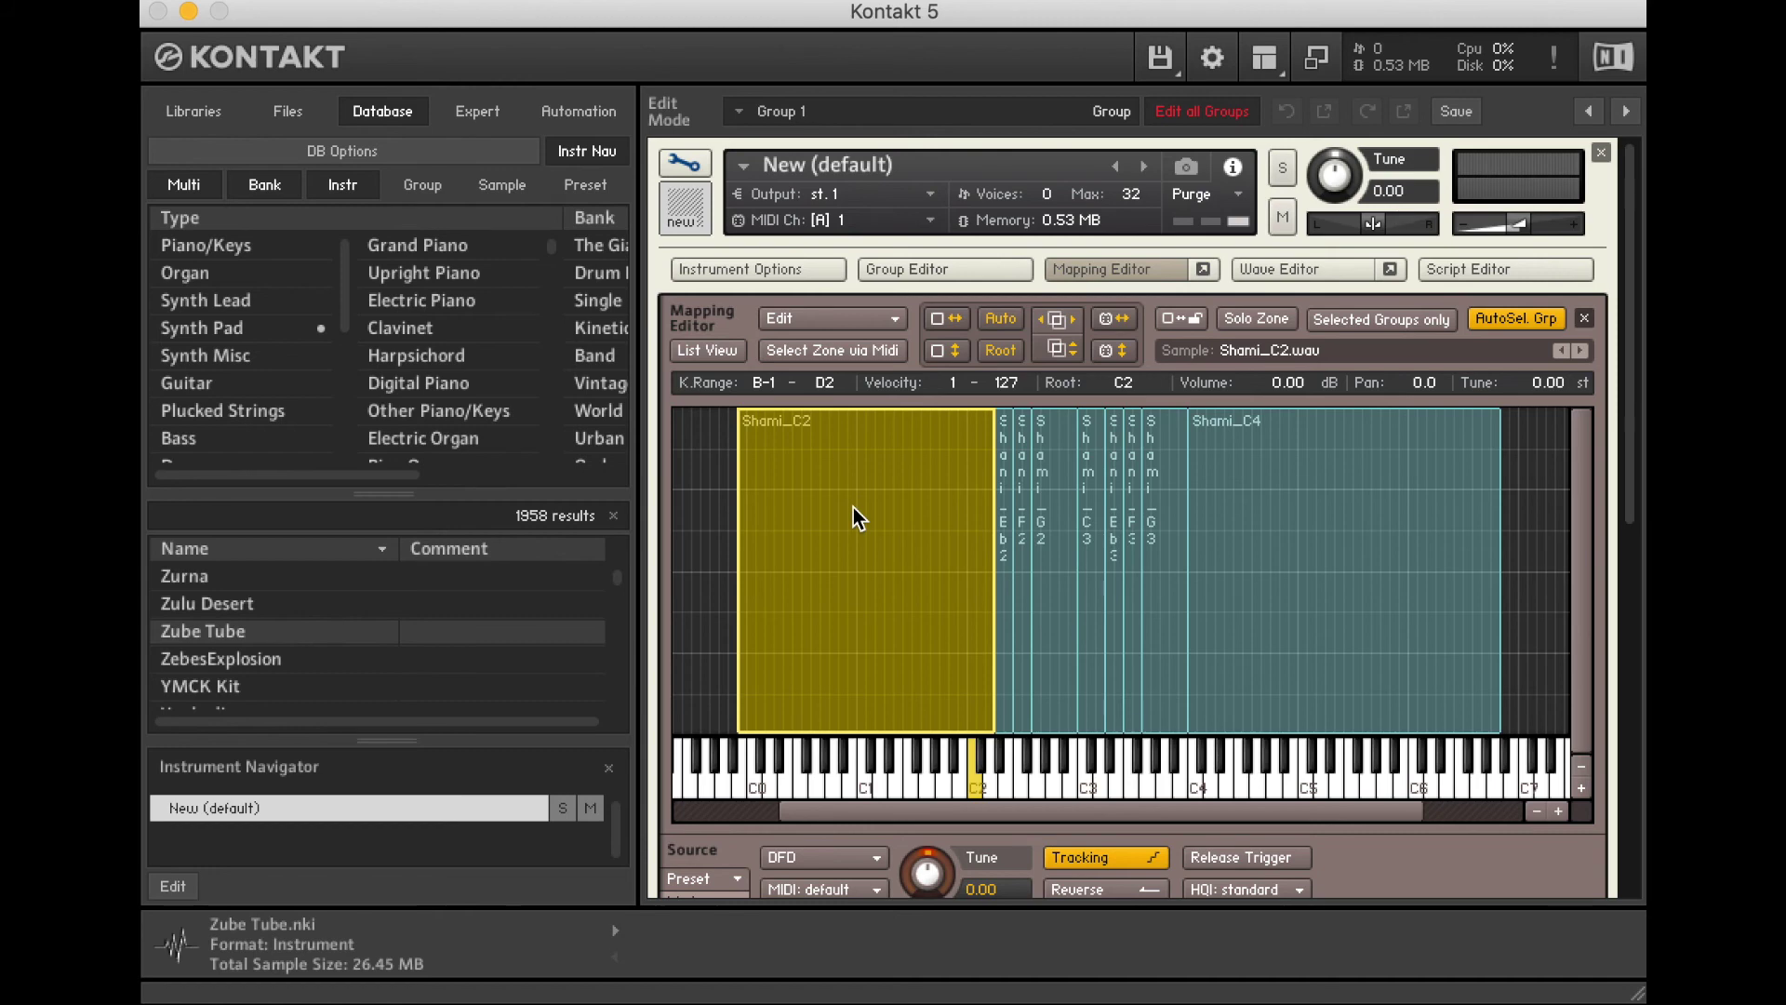
Inspect key range and root of the Shami_Eb2, F2, G2, C3 and Eb3 zones.
click(1004, 577)
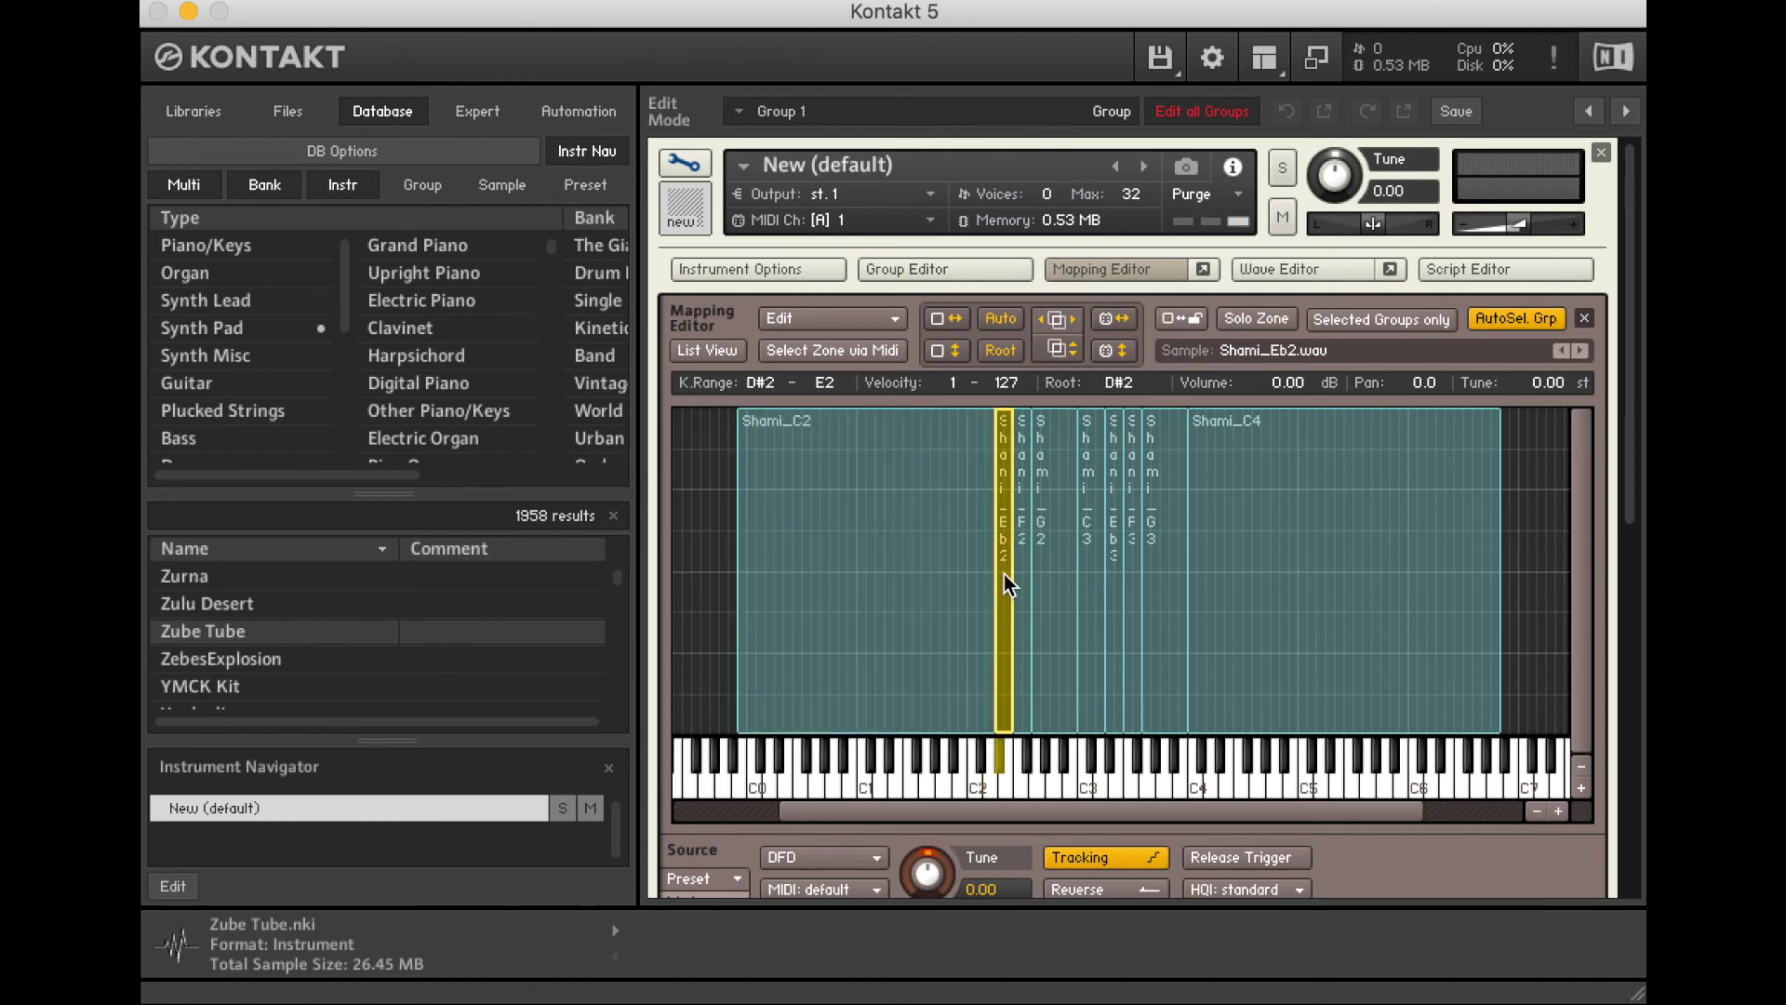
click(1027, 567)
click(1047, 563)
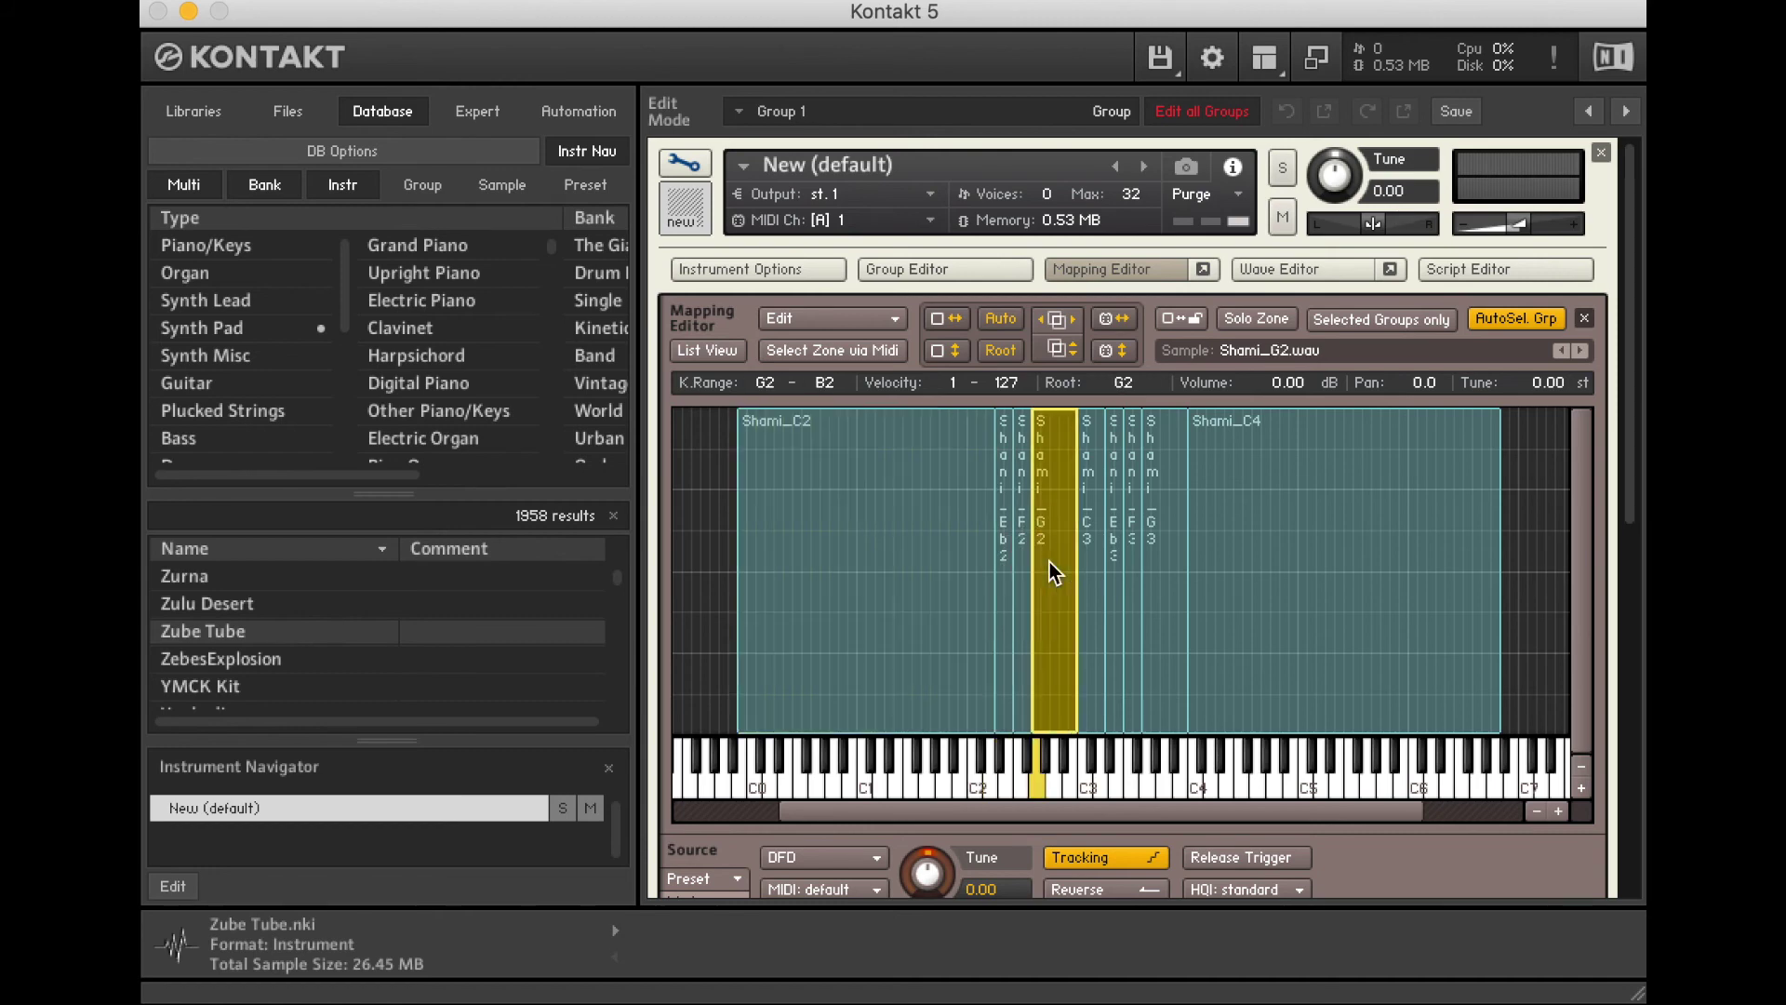
click(1098, 561)
click(1115, 561)
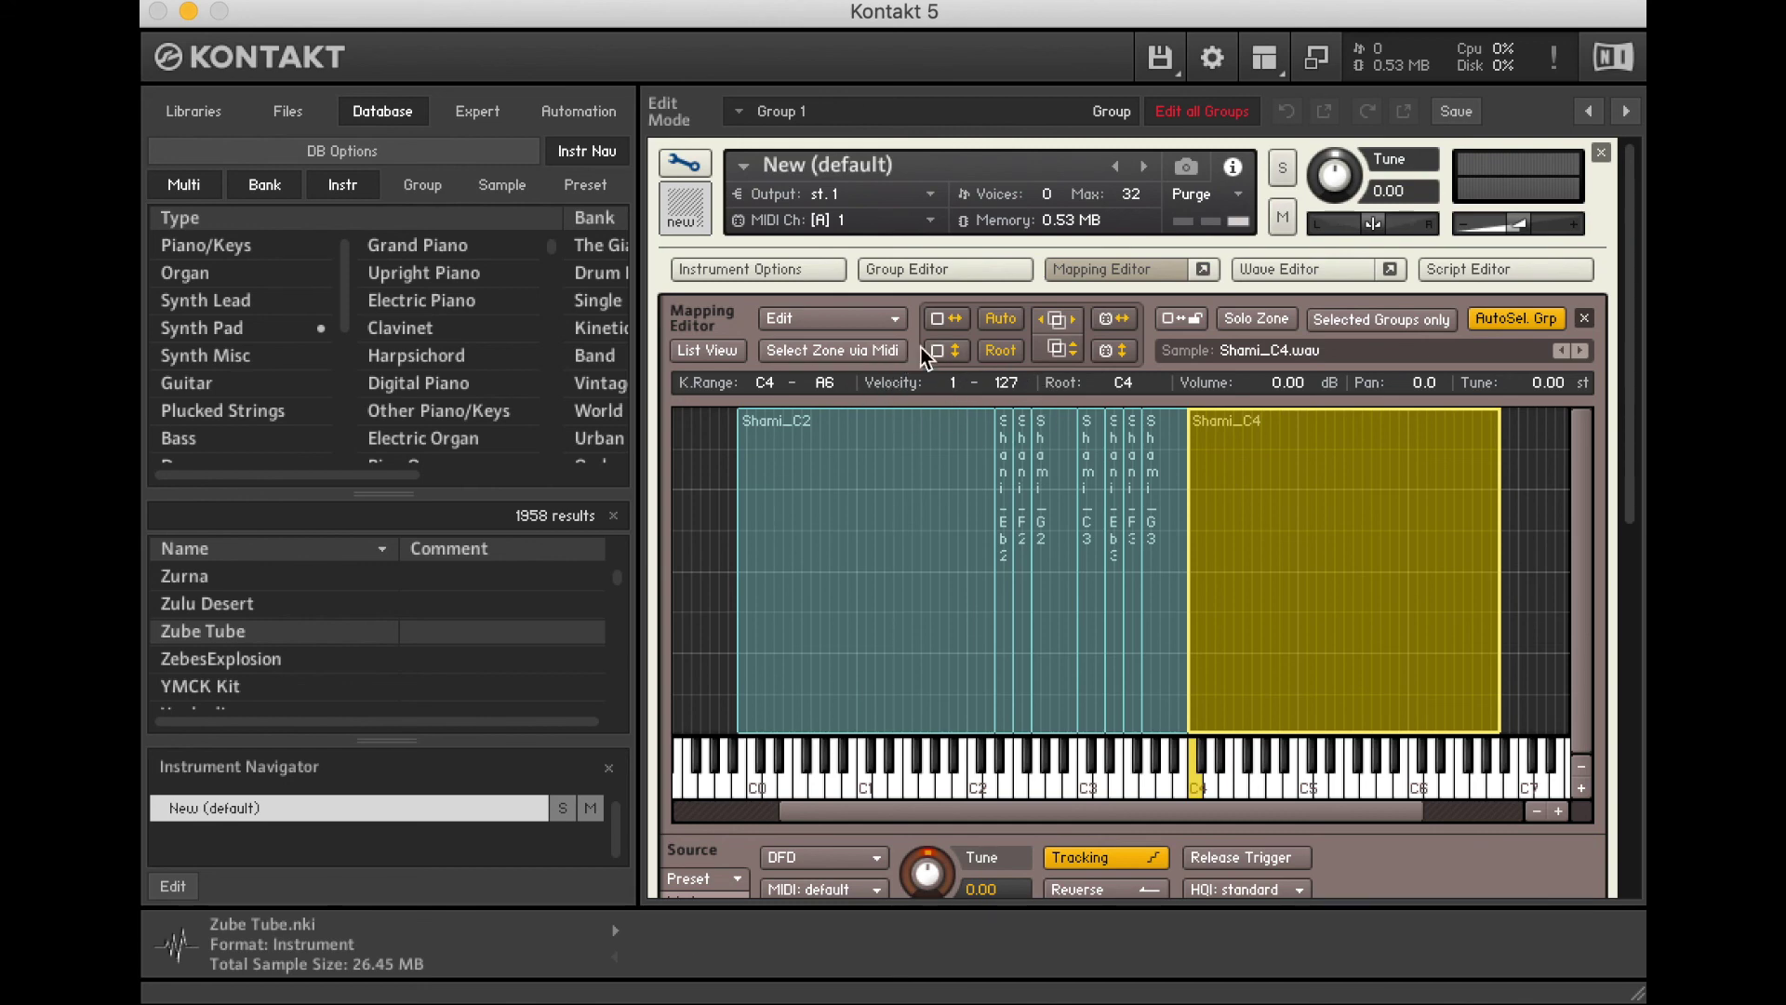
drag(943, 383, 947, 35)
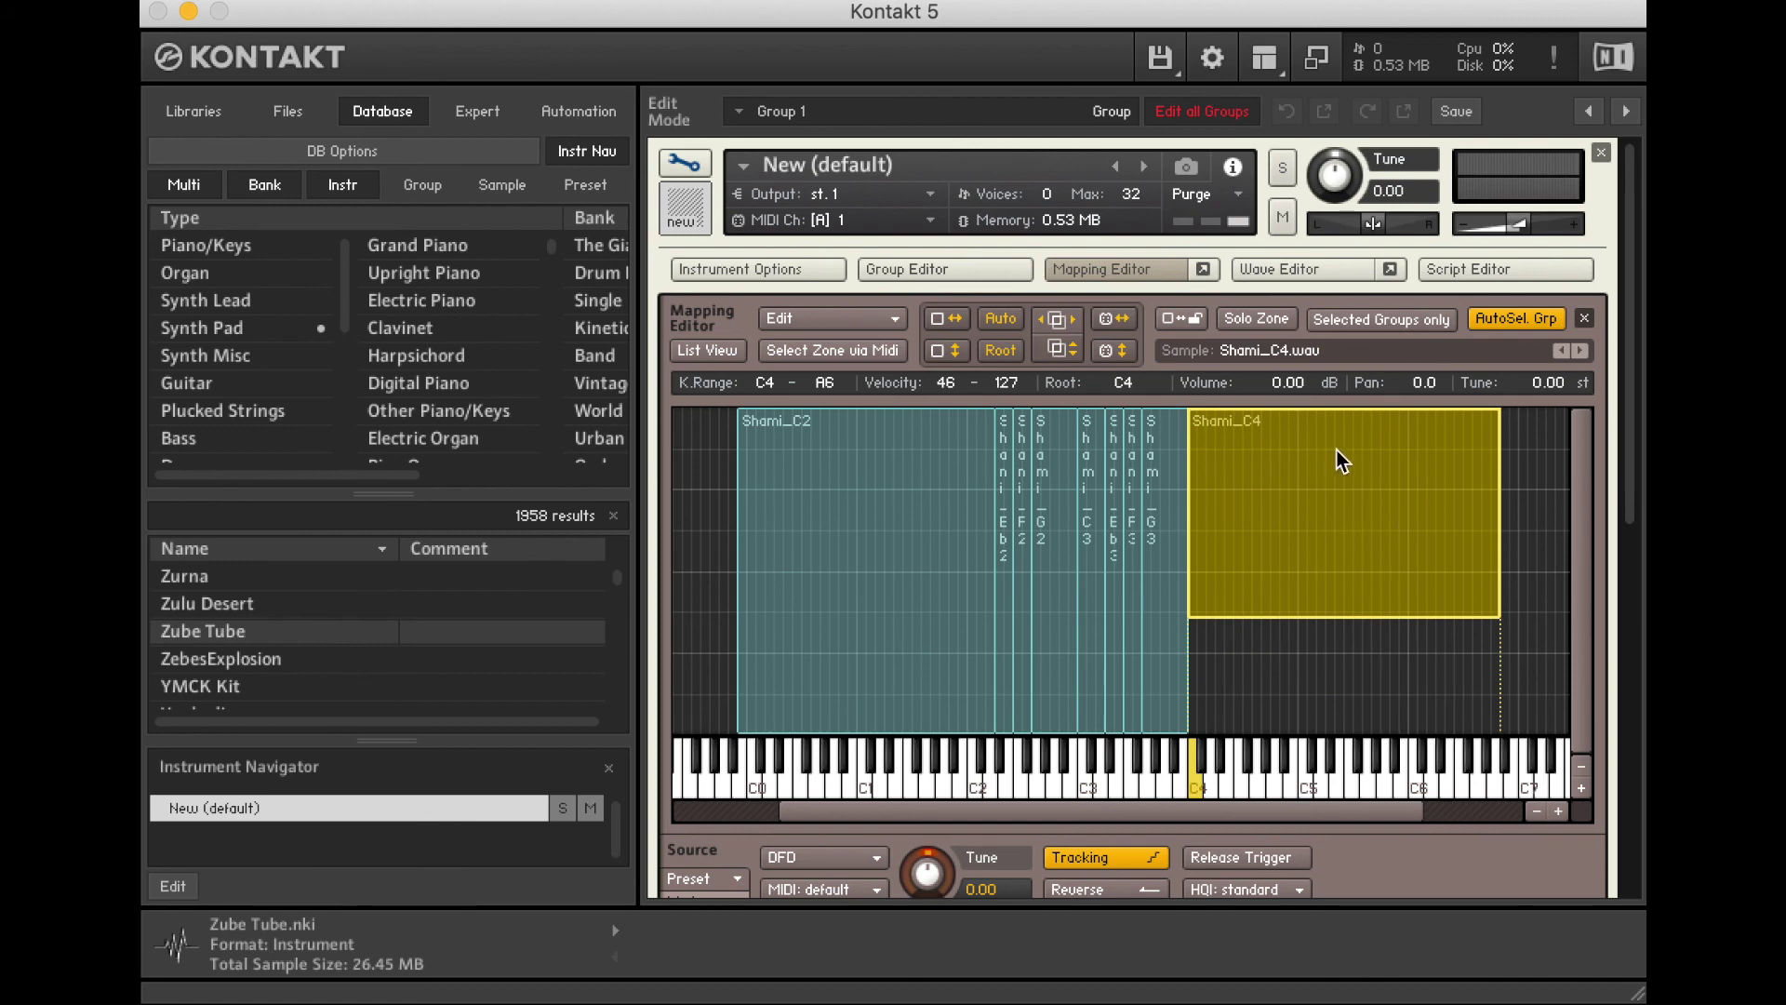
drag(941, 354, 992, 759)
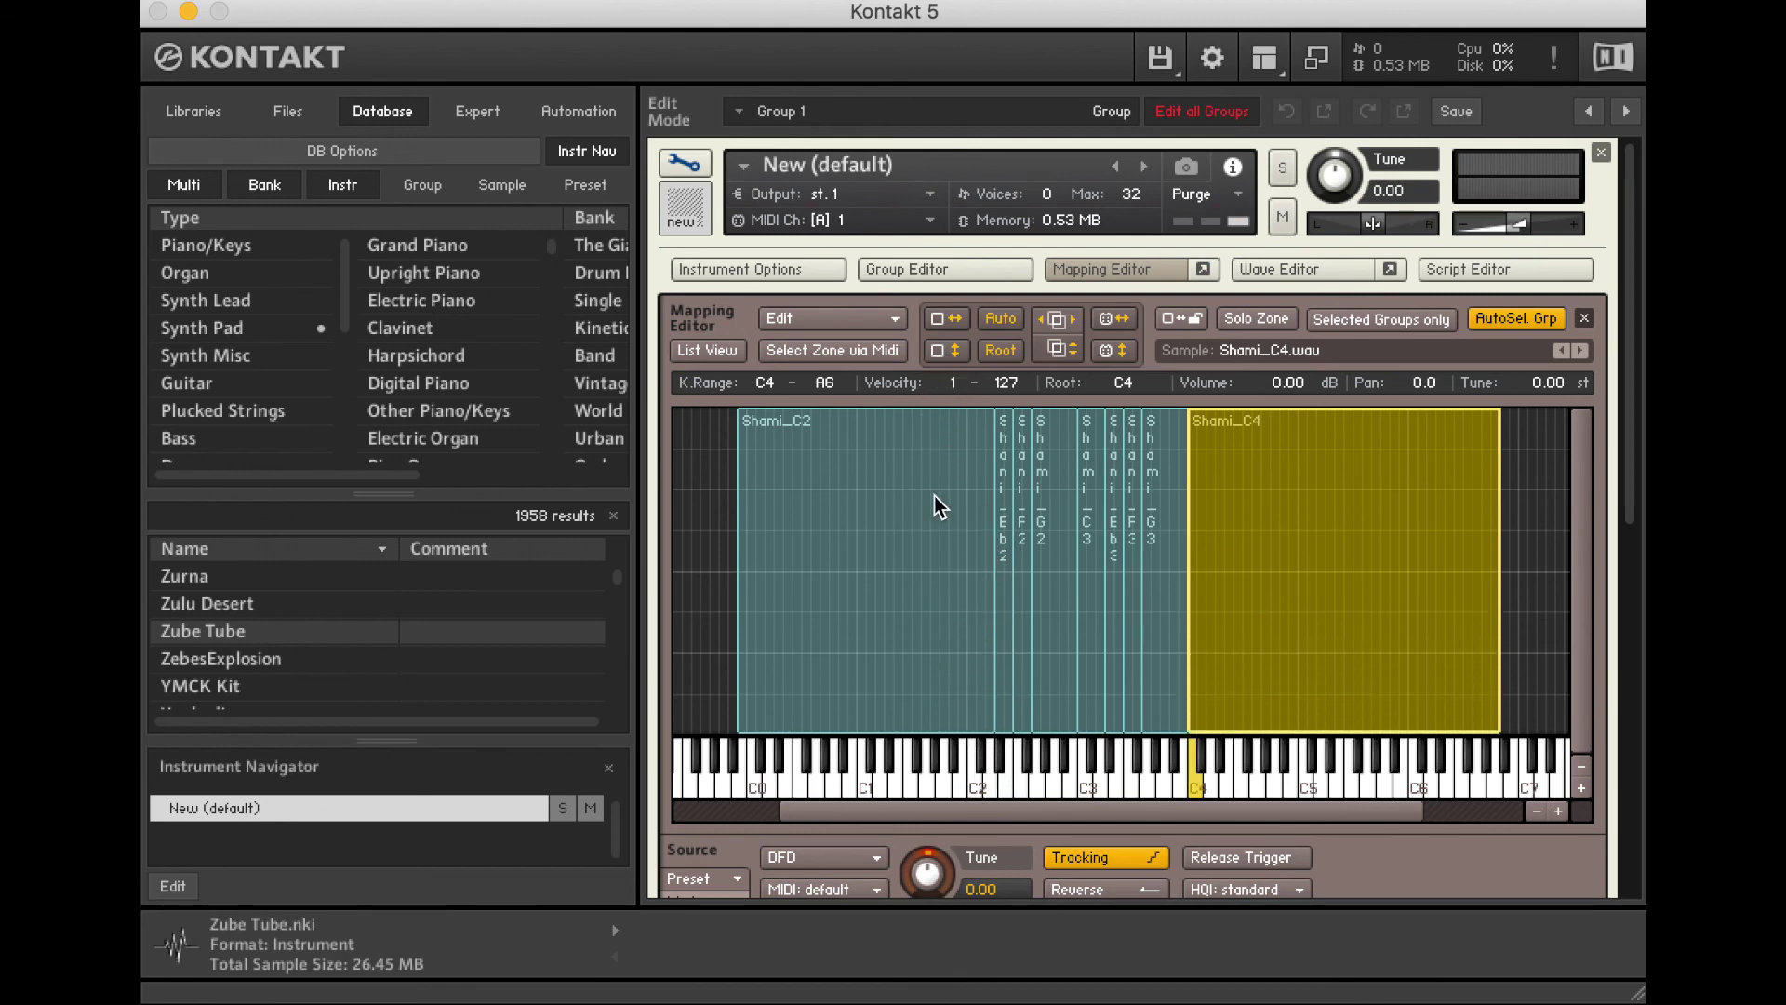